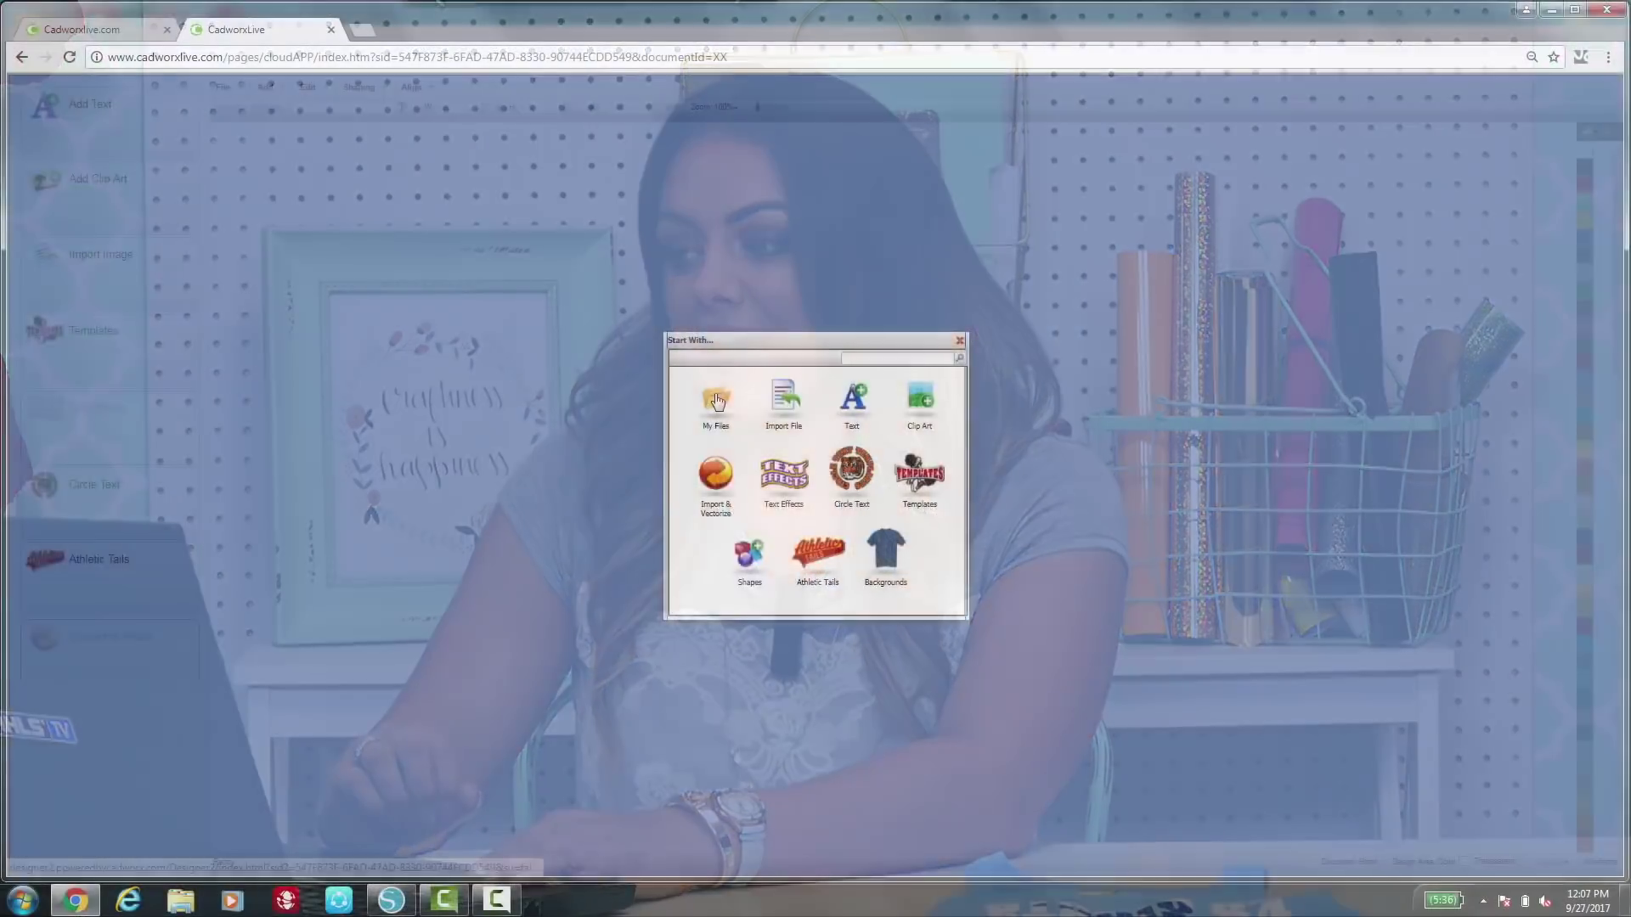
Step: Open the saved KNOCKOUT design from My Files and select the whole gymnastics artwork
click(716, 399)
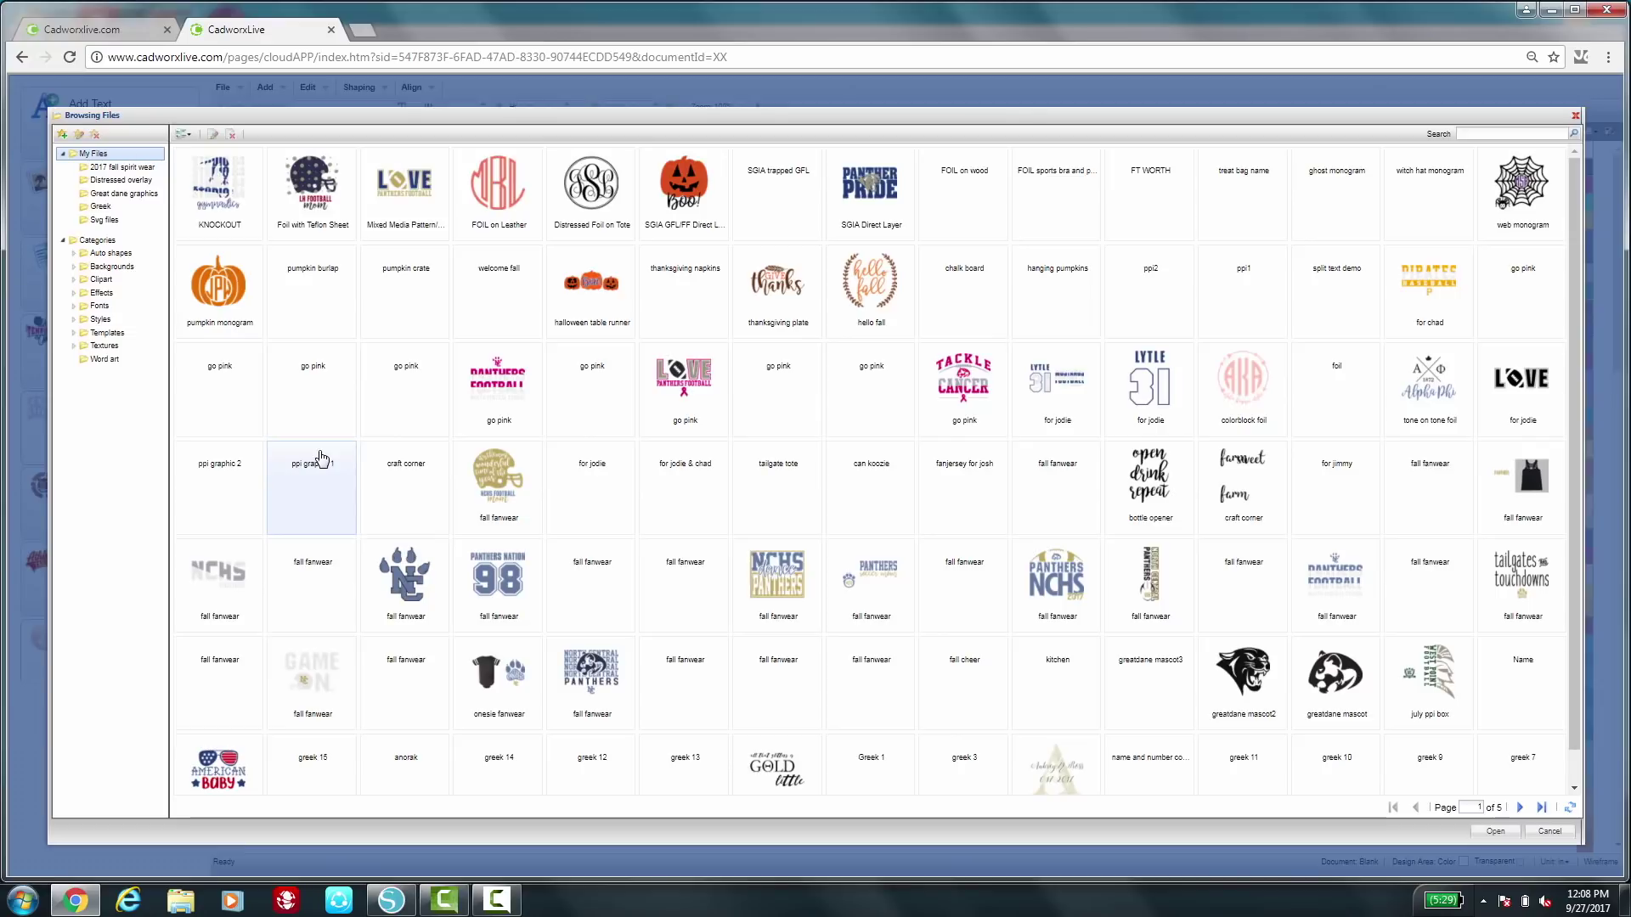
double_click(221, 206)
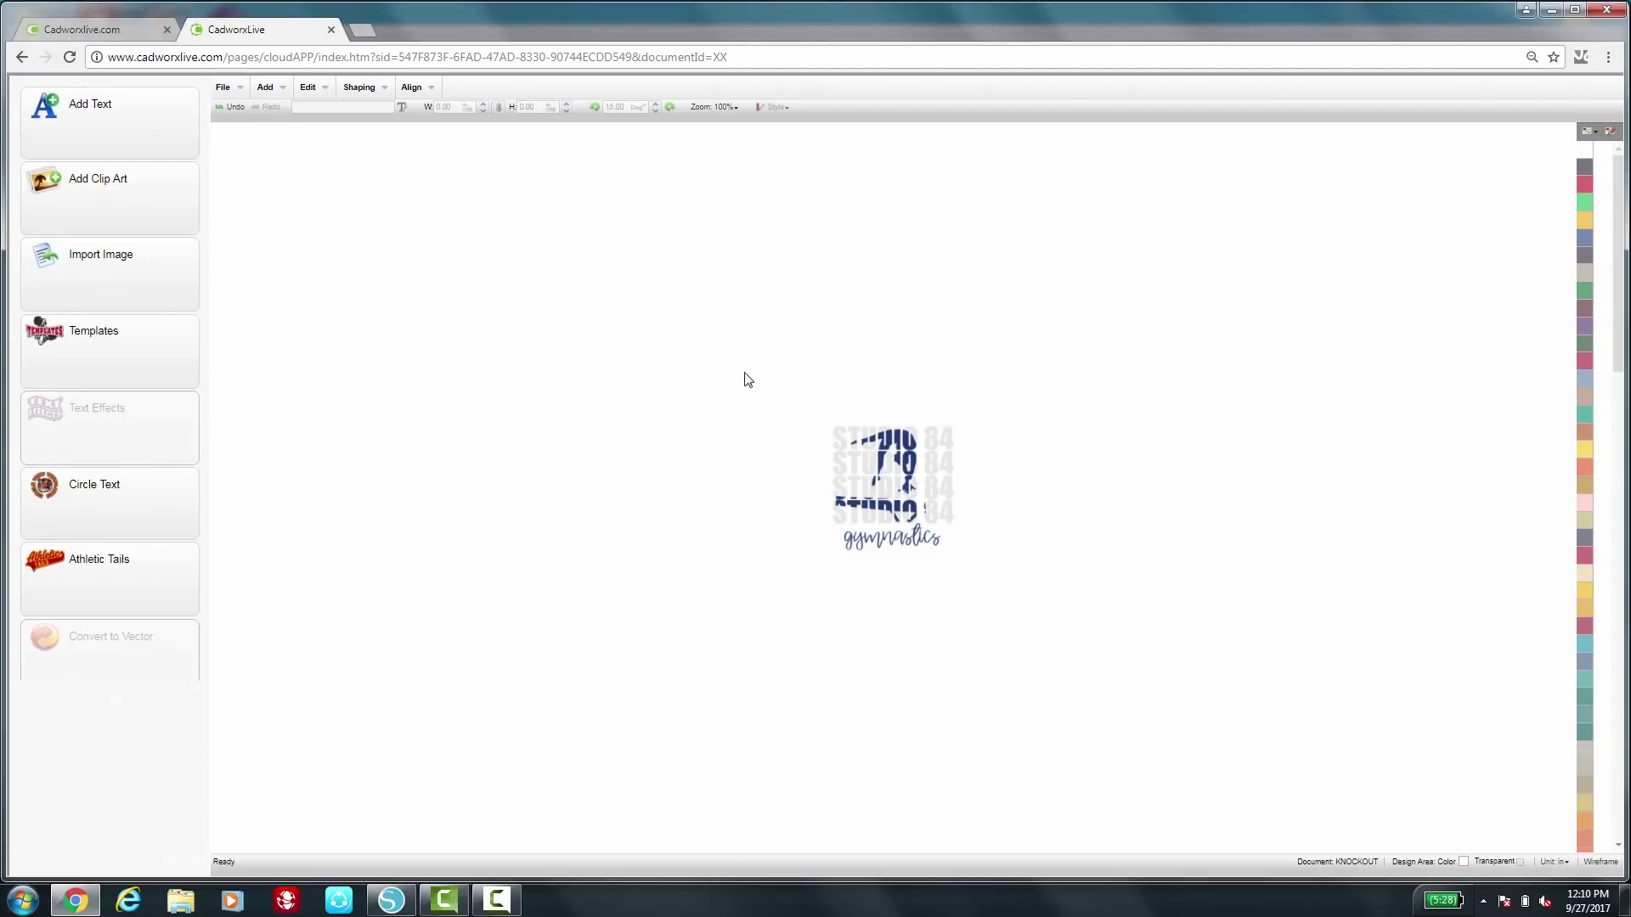
drag(789, 401, 1053, 604)
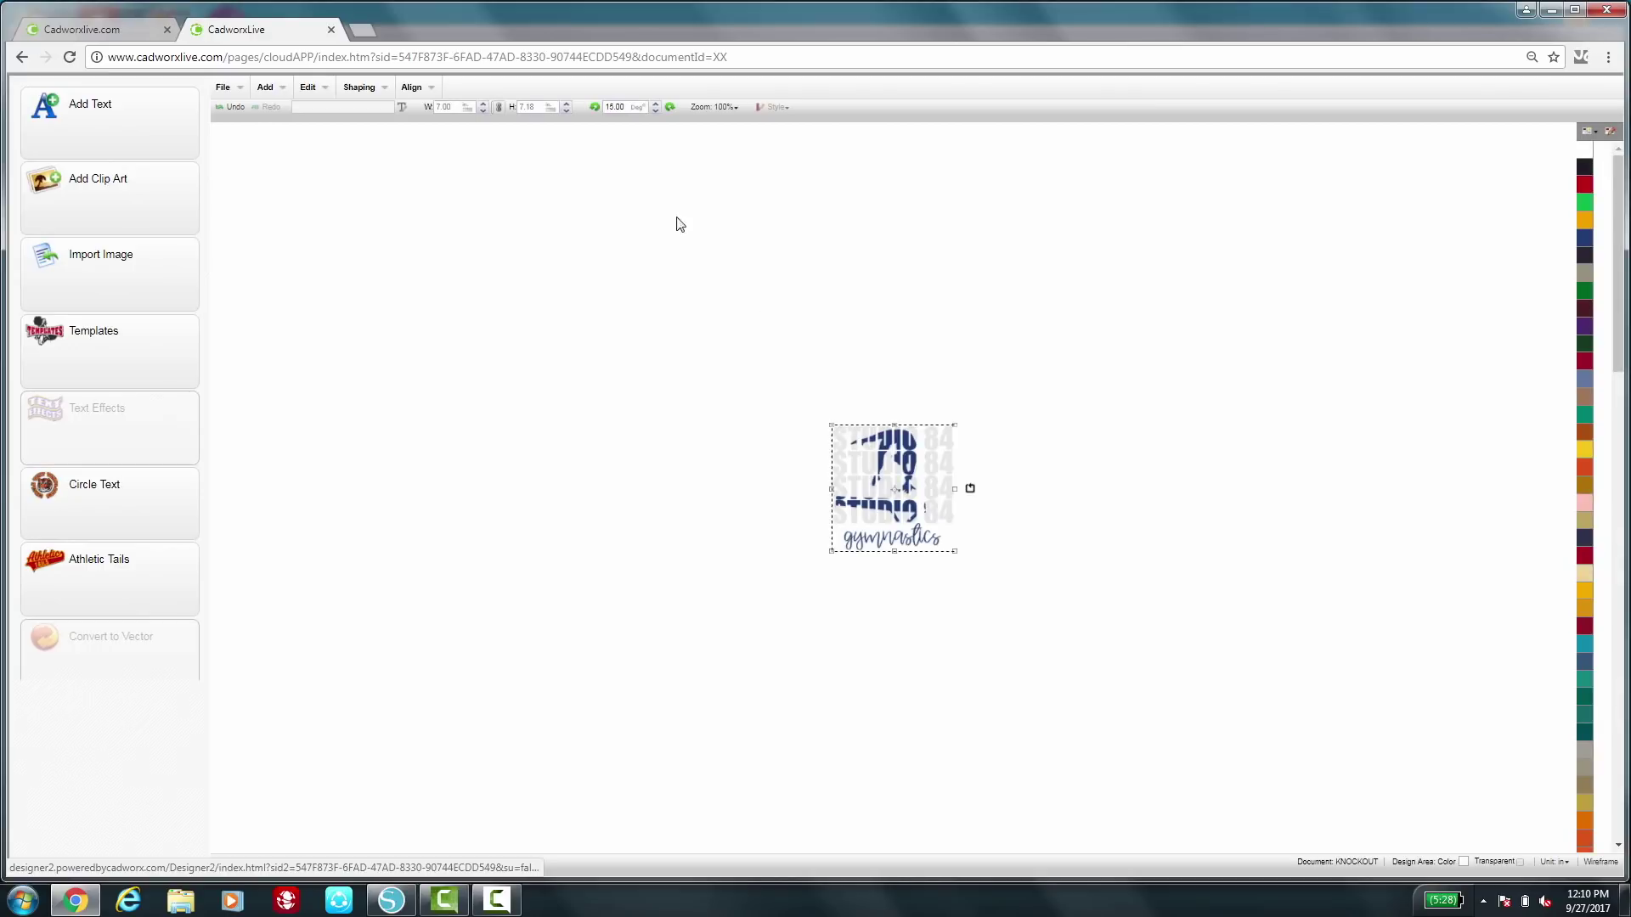
Step: Zoom the view to 300% and drag the Studio 84 gymnastics design up and left
click(724, 108)
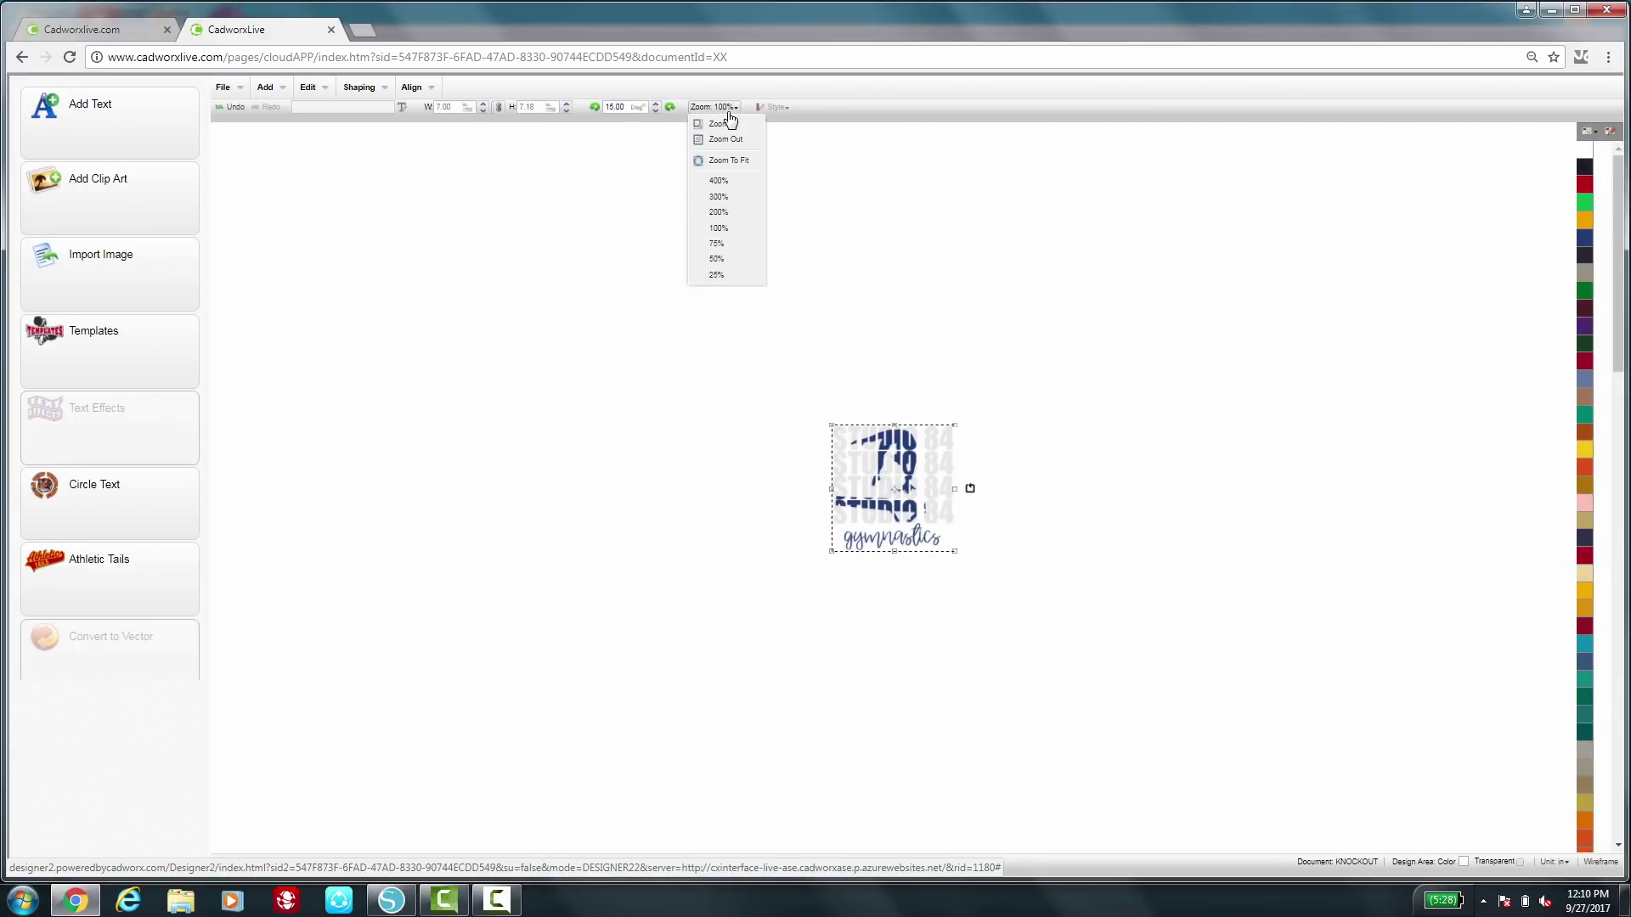
click(724, 197)
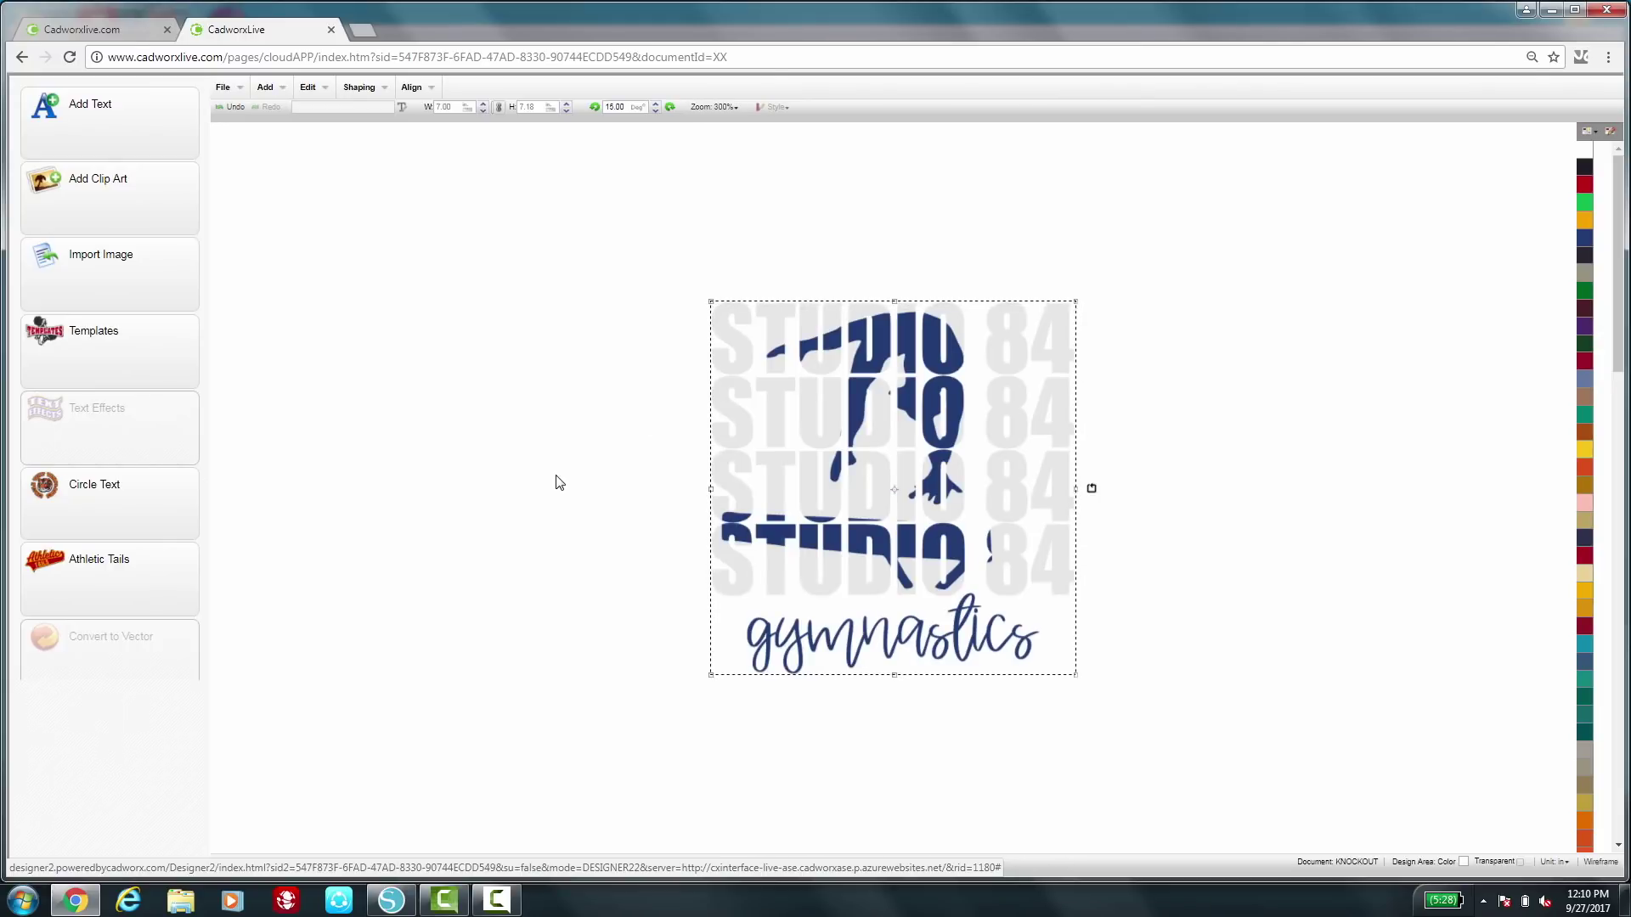
drag(861, 456, 460, 326)
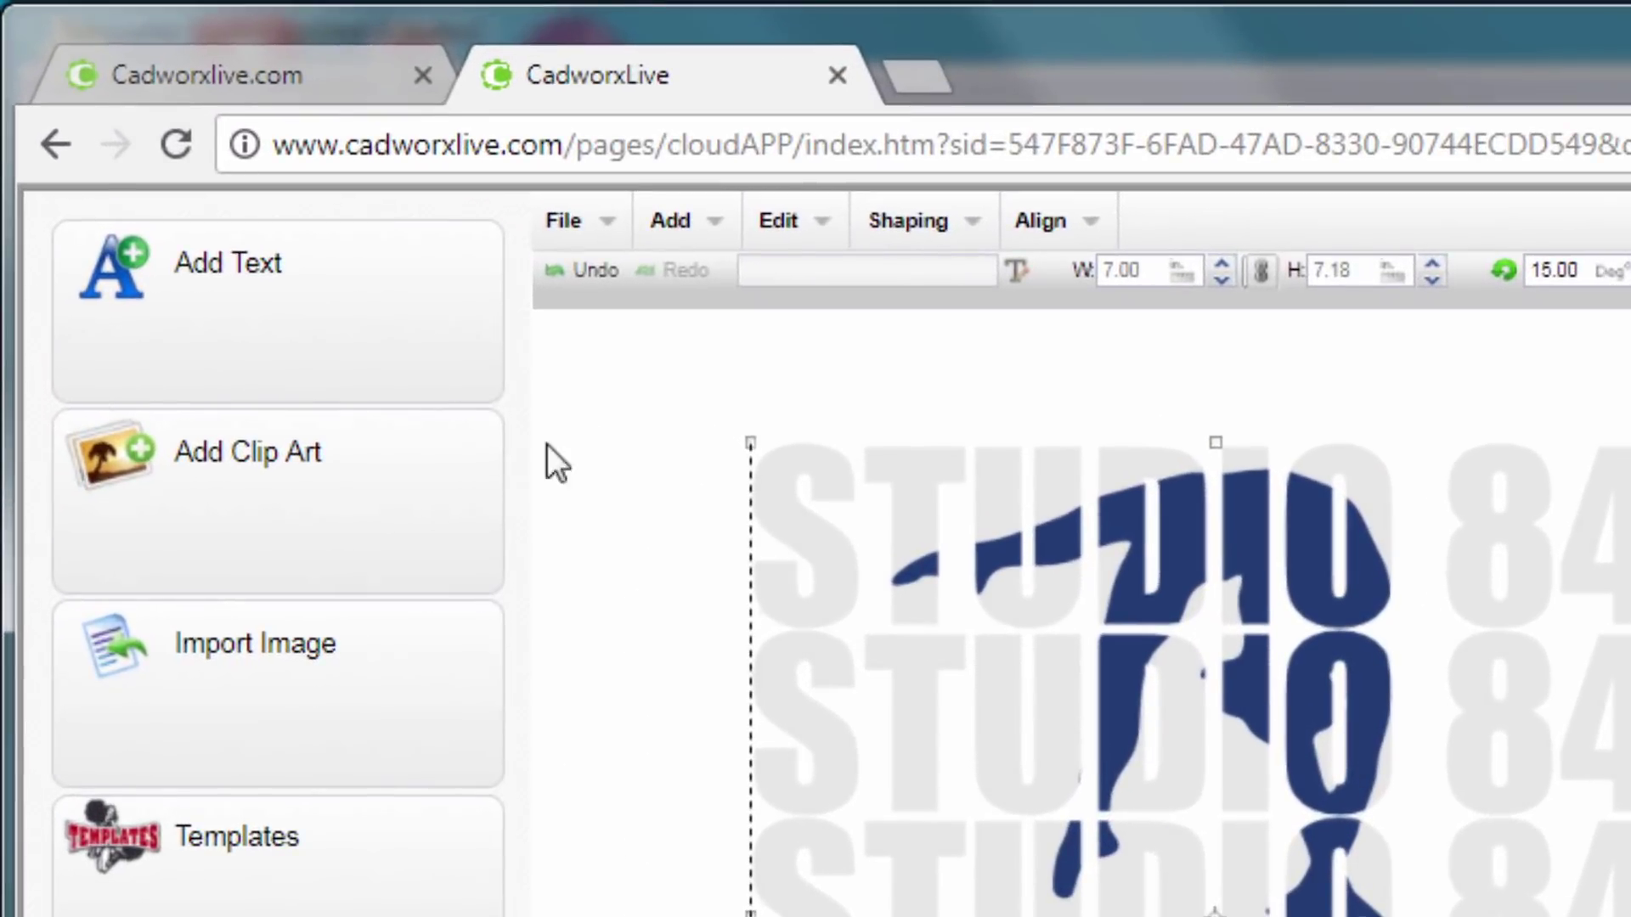
Step: Add a black 'STUDIO 84' text object in Impact Regular beside the gymnastics artwork
click(328, 347)
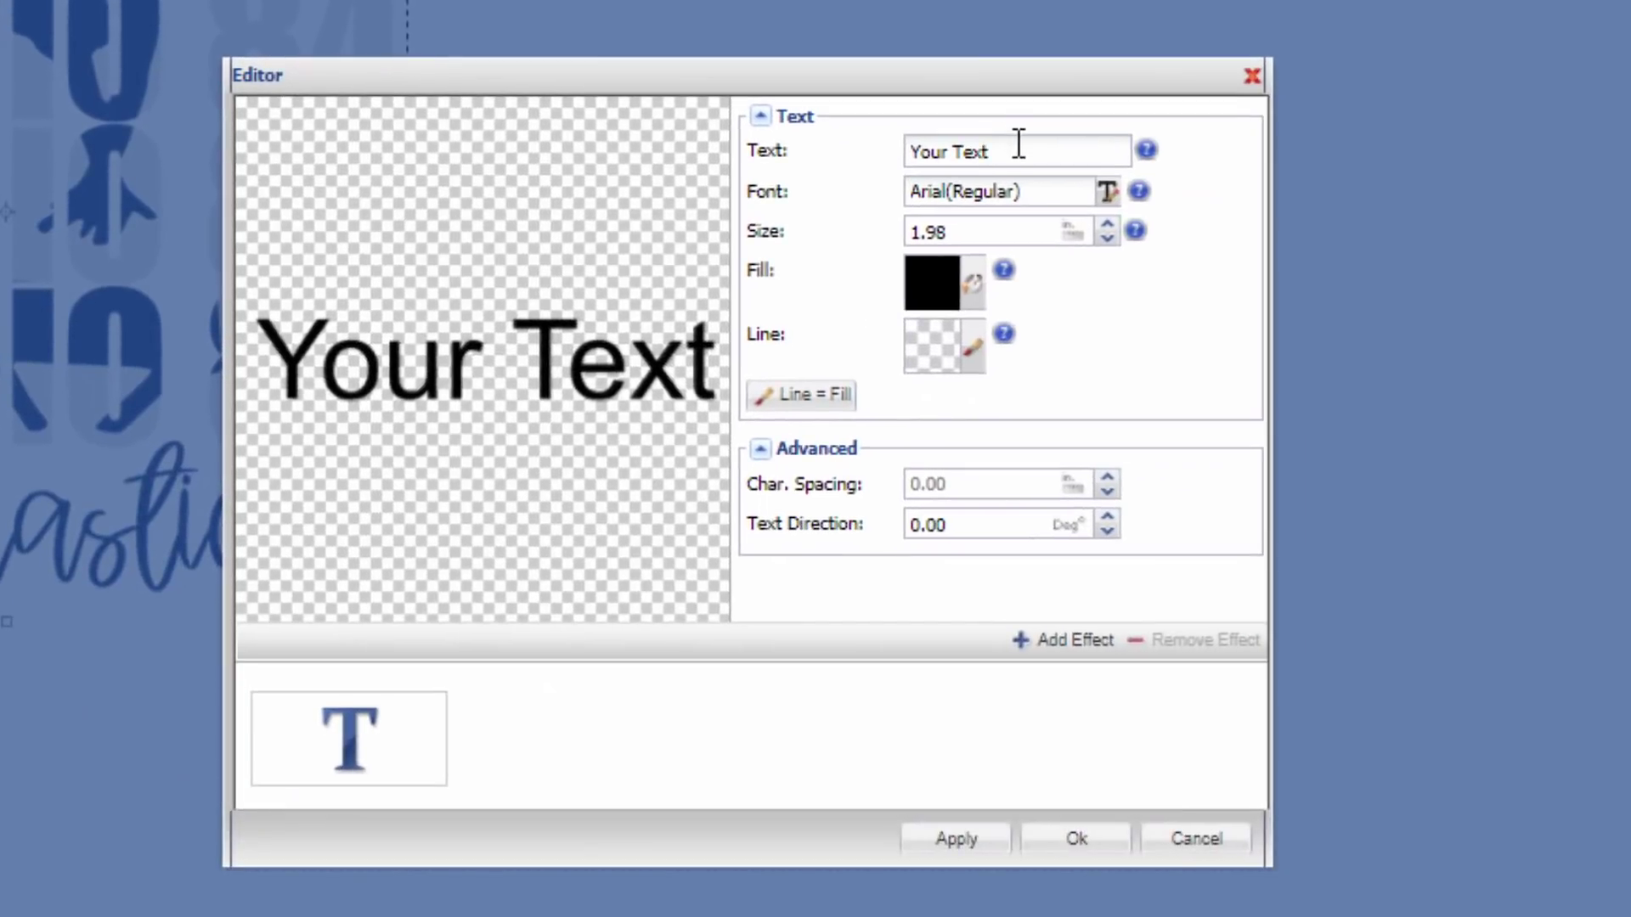
triple_click(1023, 148)
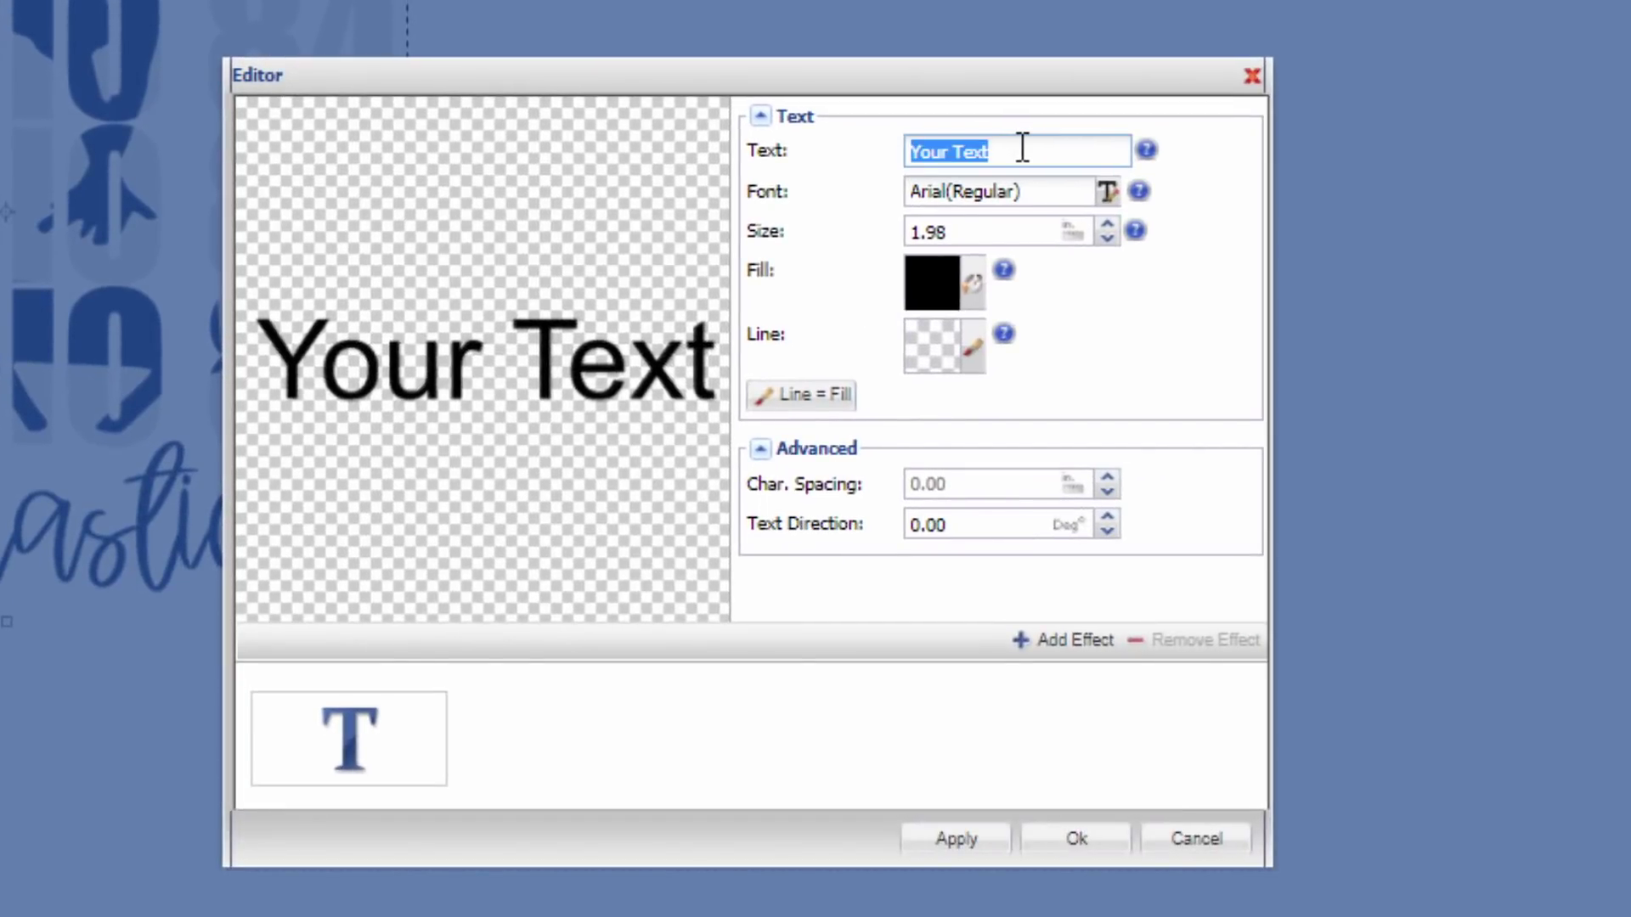
text(STUDIO 84)
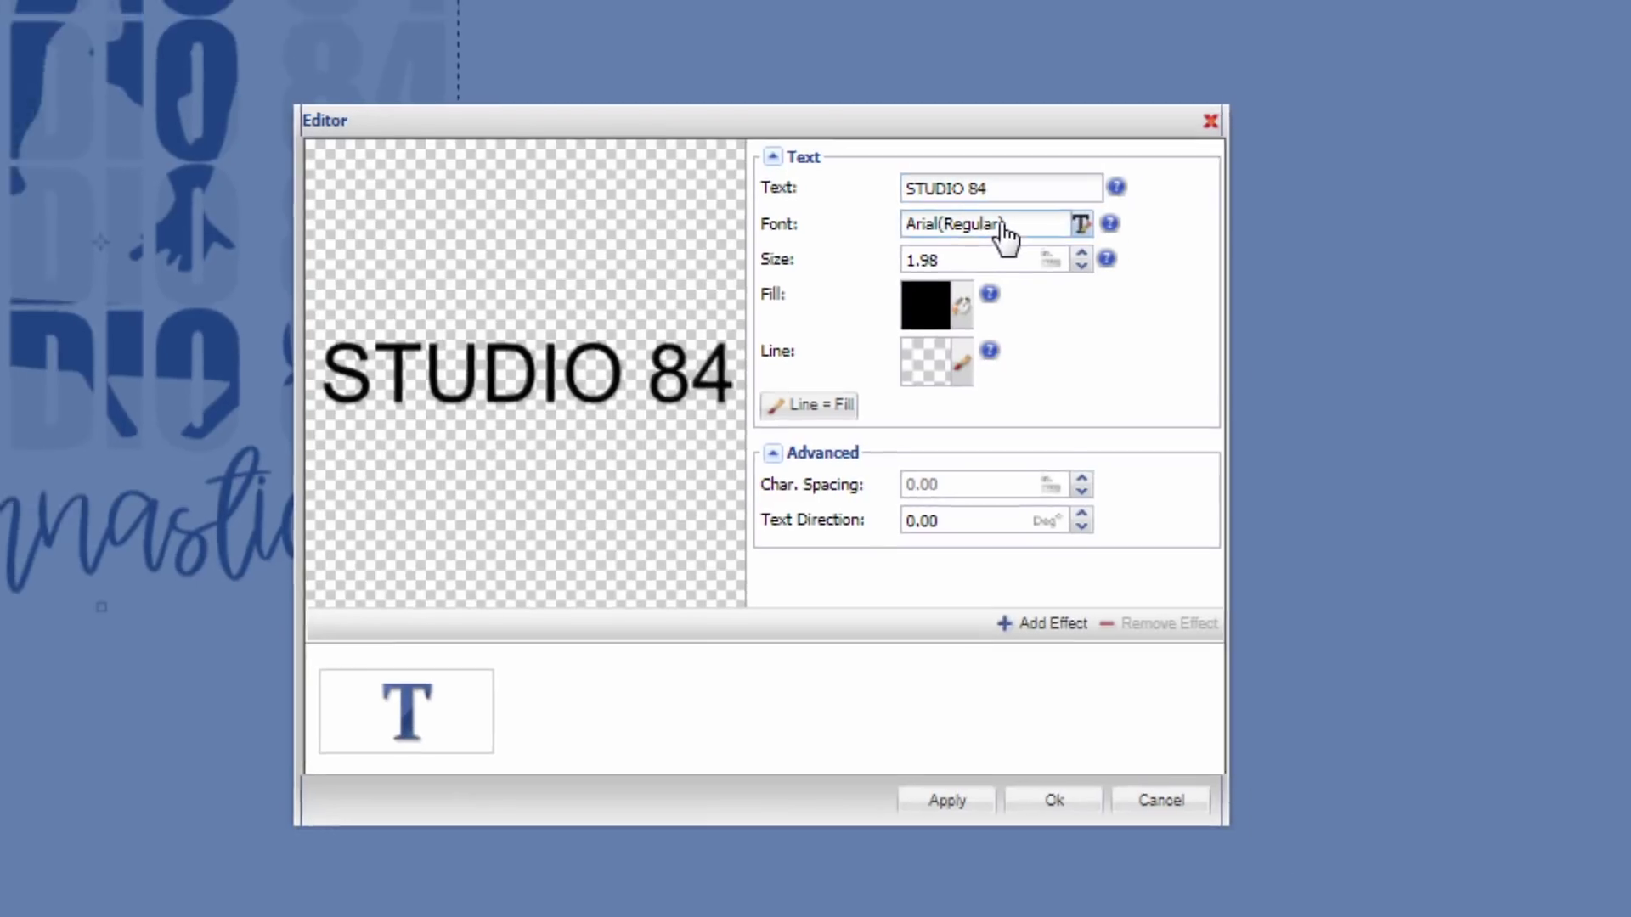
click(1107, 191)
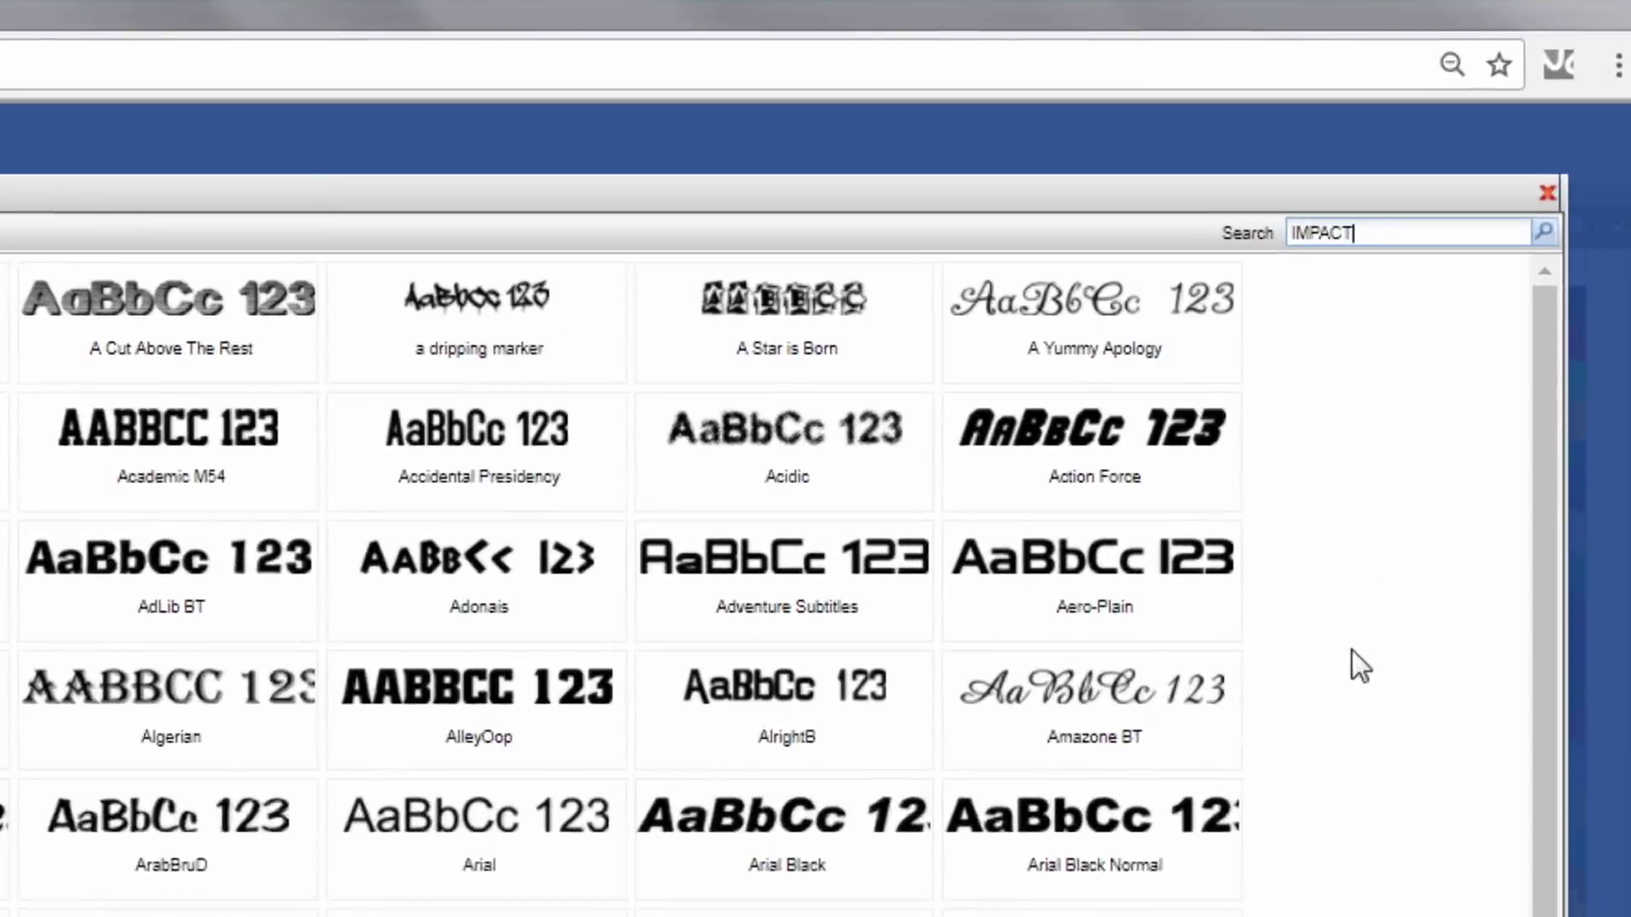
key(Return)
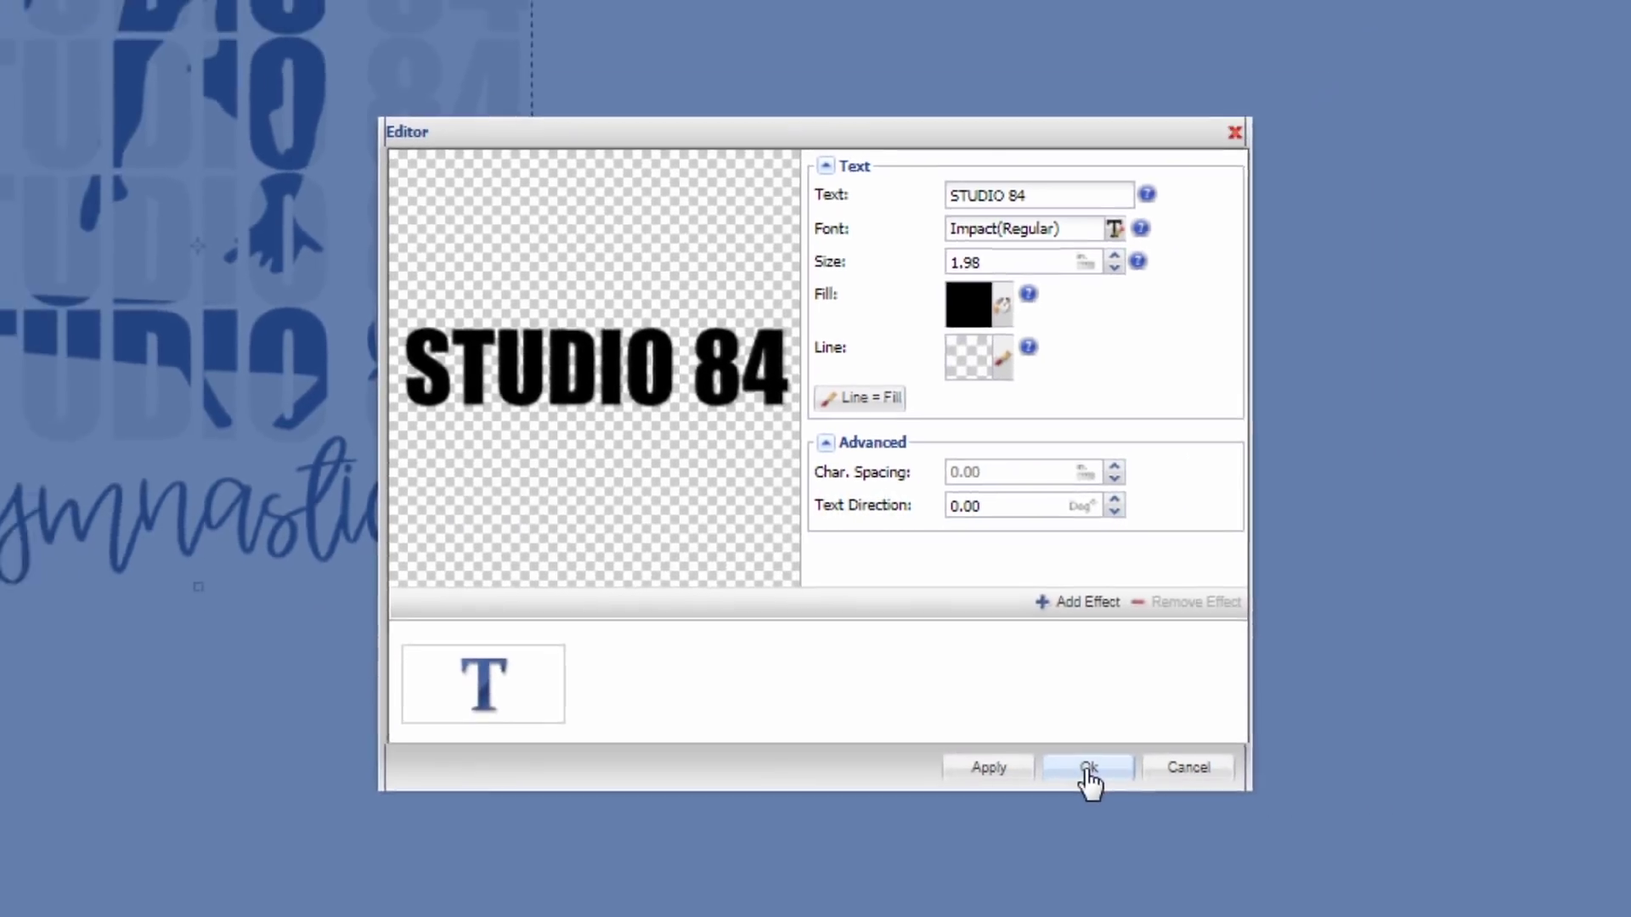
click(1172, 839)
click(888, 490)
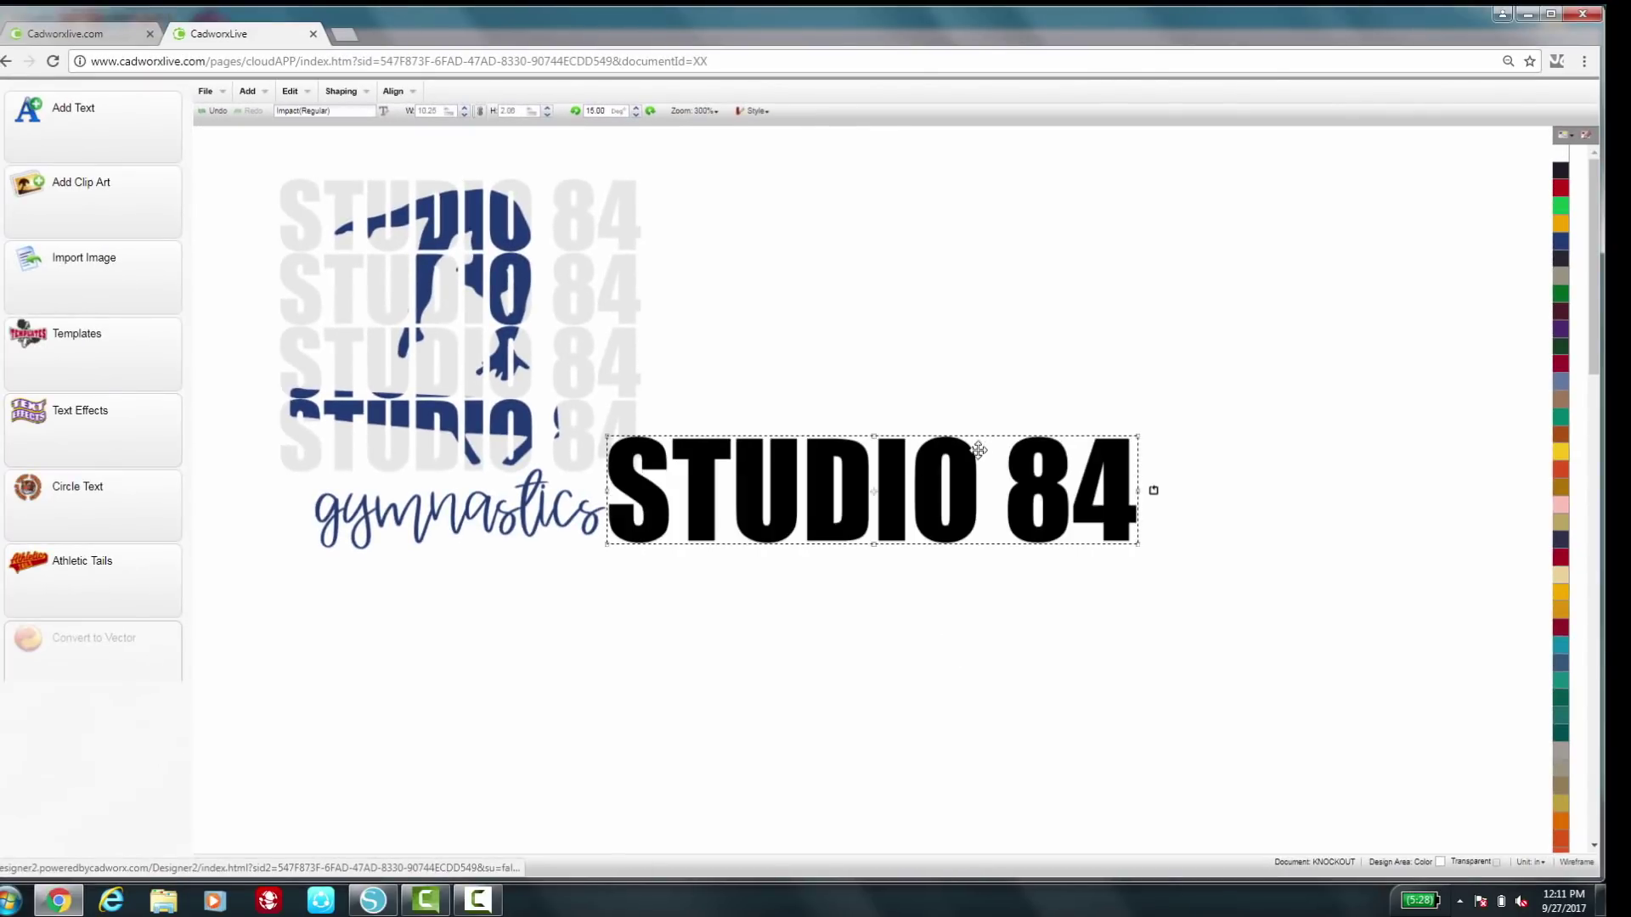
Step: Move the STUDIO 84 text up-right, shrink it to 7.54 wide, and duplicate it underneath
drag(888, 490, 994, 258)
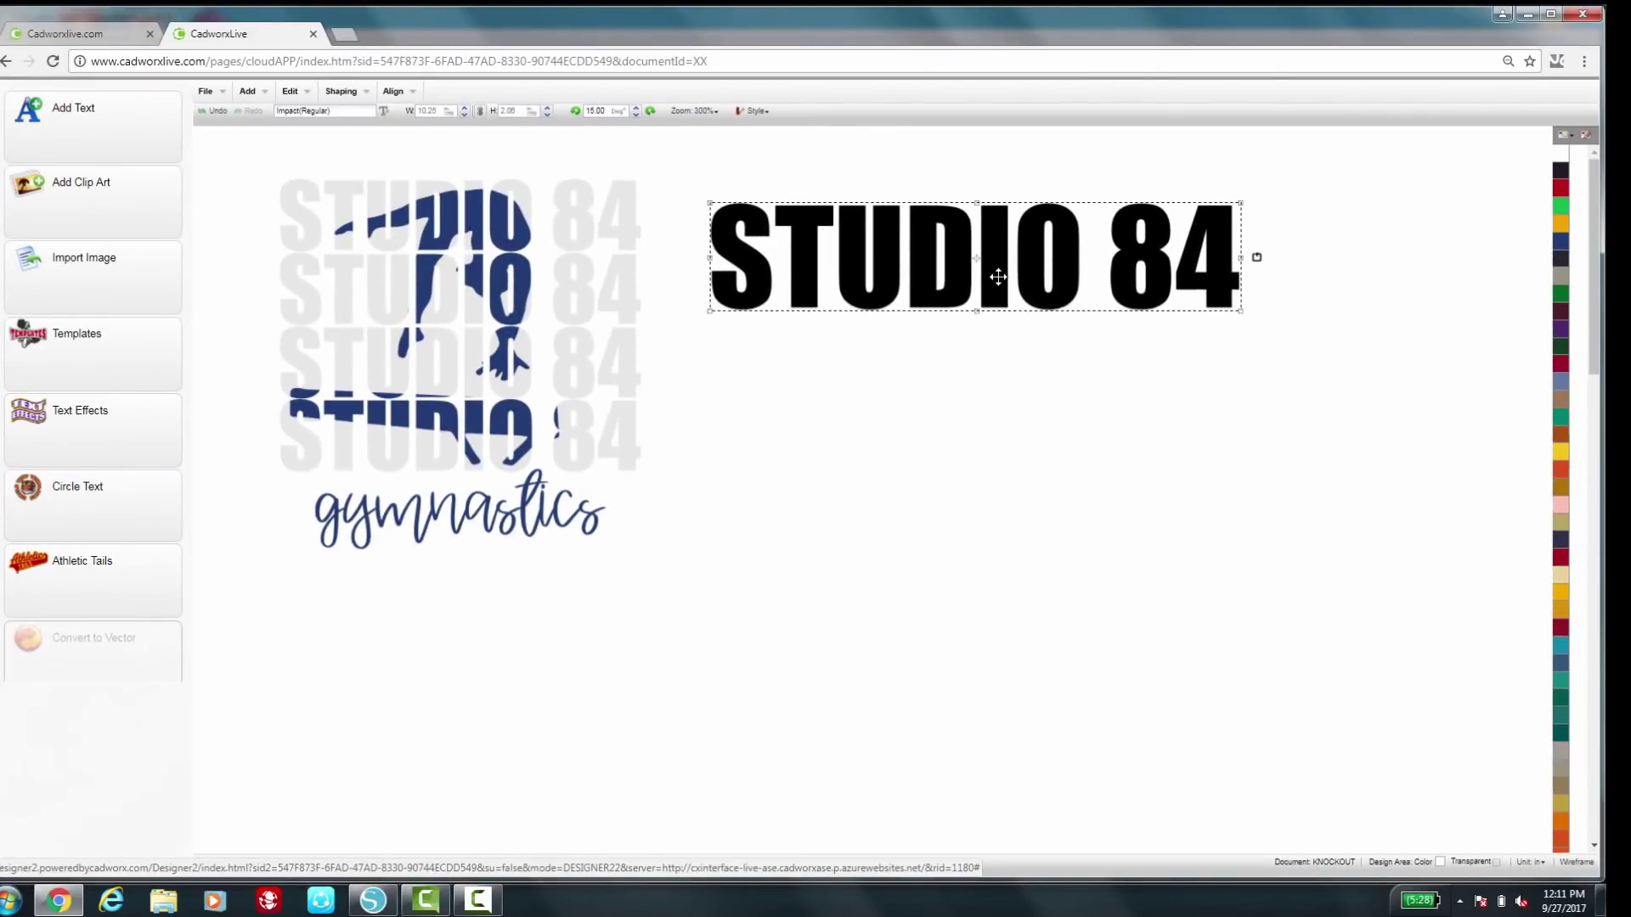
drag(707, 202, 923, 223)
key(ctrl+d)
drag(954, 309, 916, 300)
Step: Duplicate the pair into four stacked STUDIO 84 lines and centre-align them
drag(787, 177, 1260, 468)
key(ctrl+d)
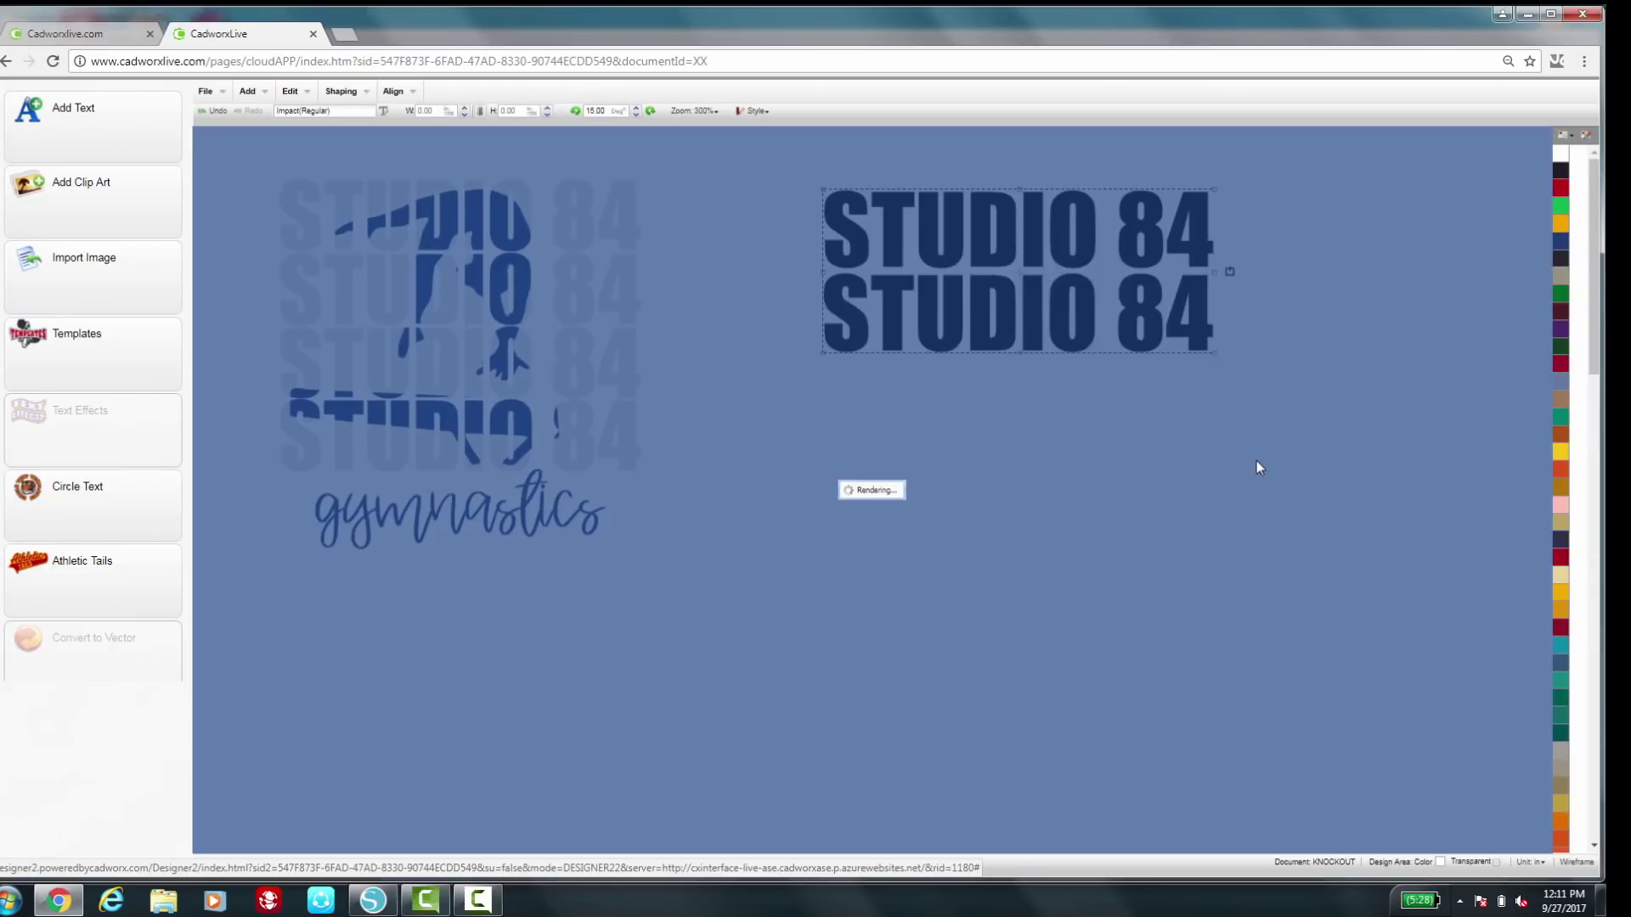
drag(1123, 313, 1123, 433)
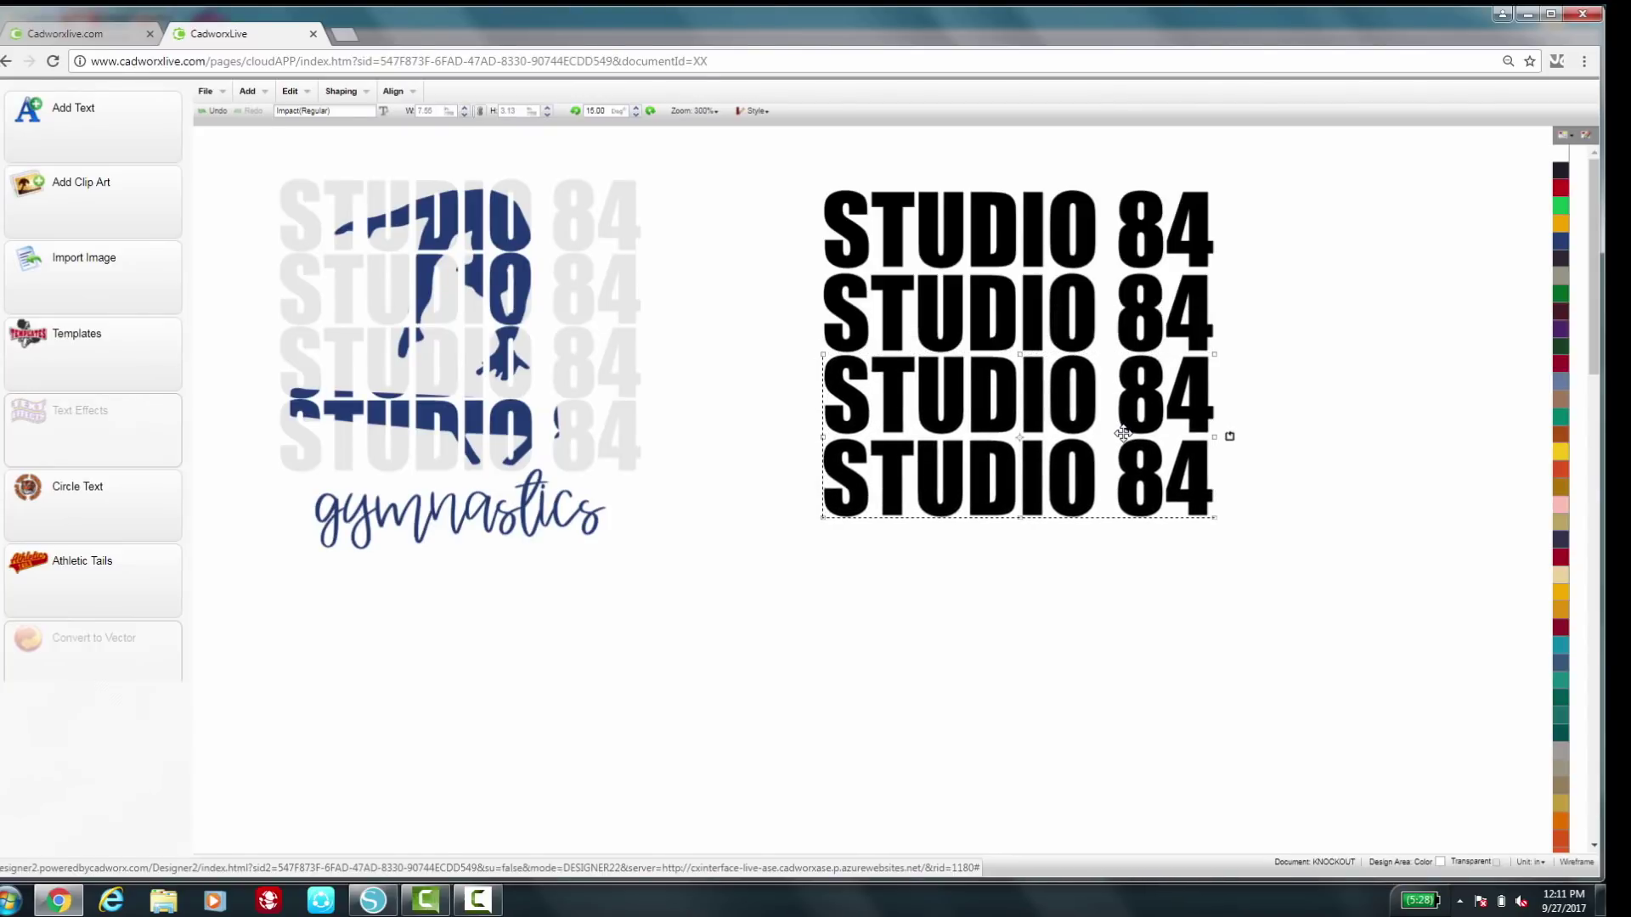
drag(1123, 433, 1106, 435)
drag(765, 175, 1343, 619)
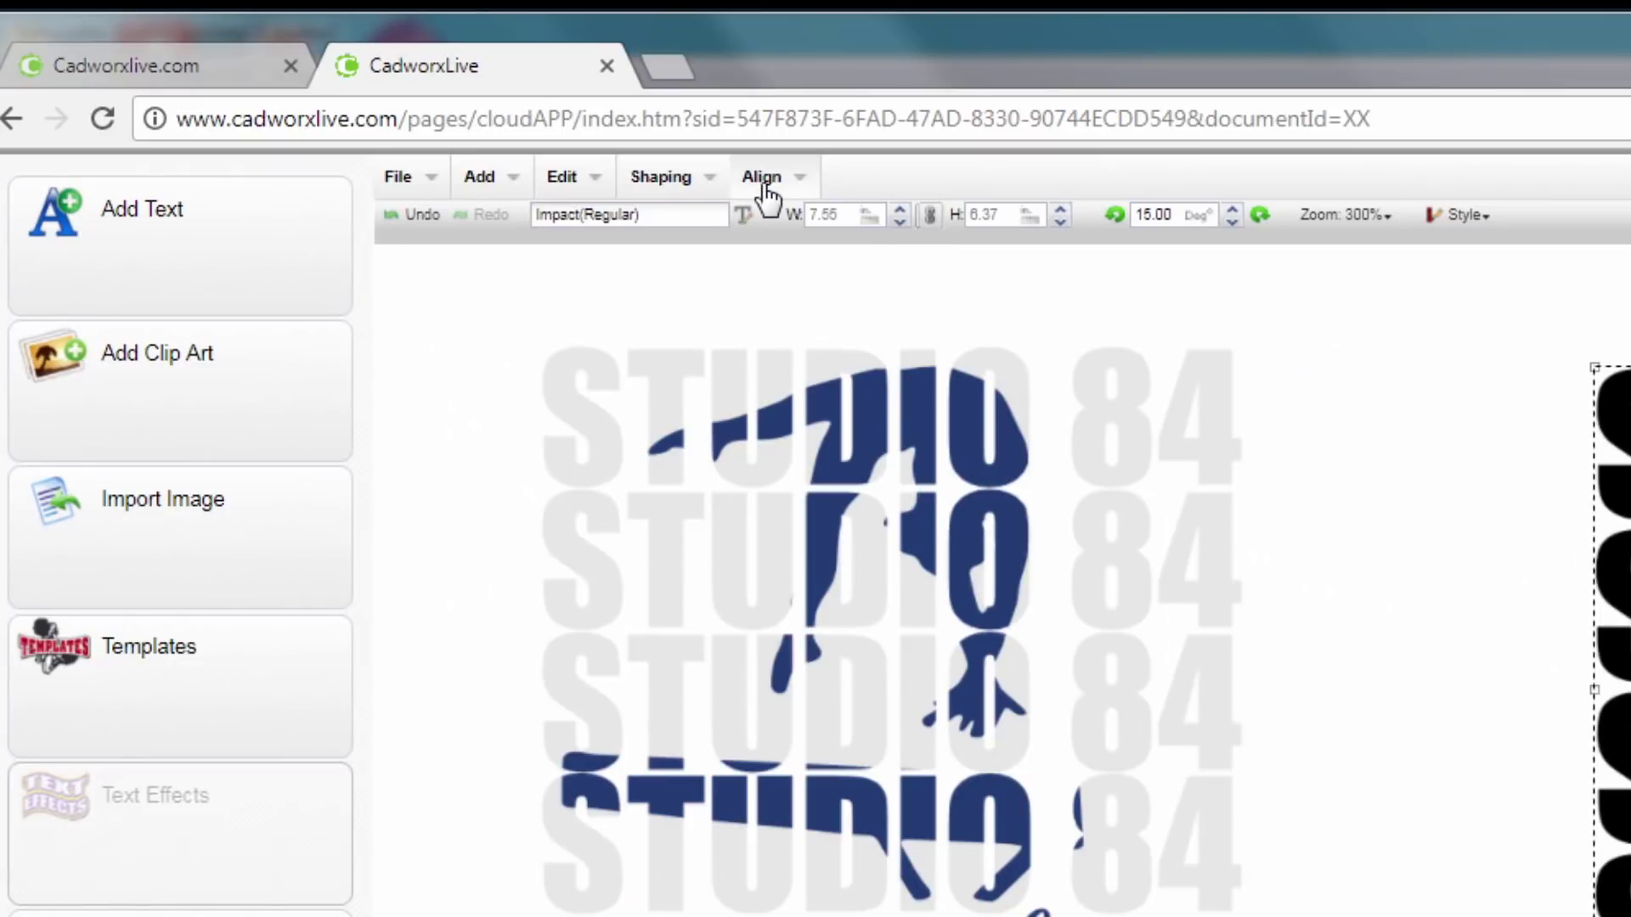
click(504, 116)
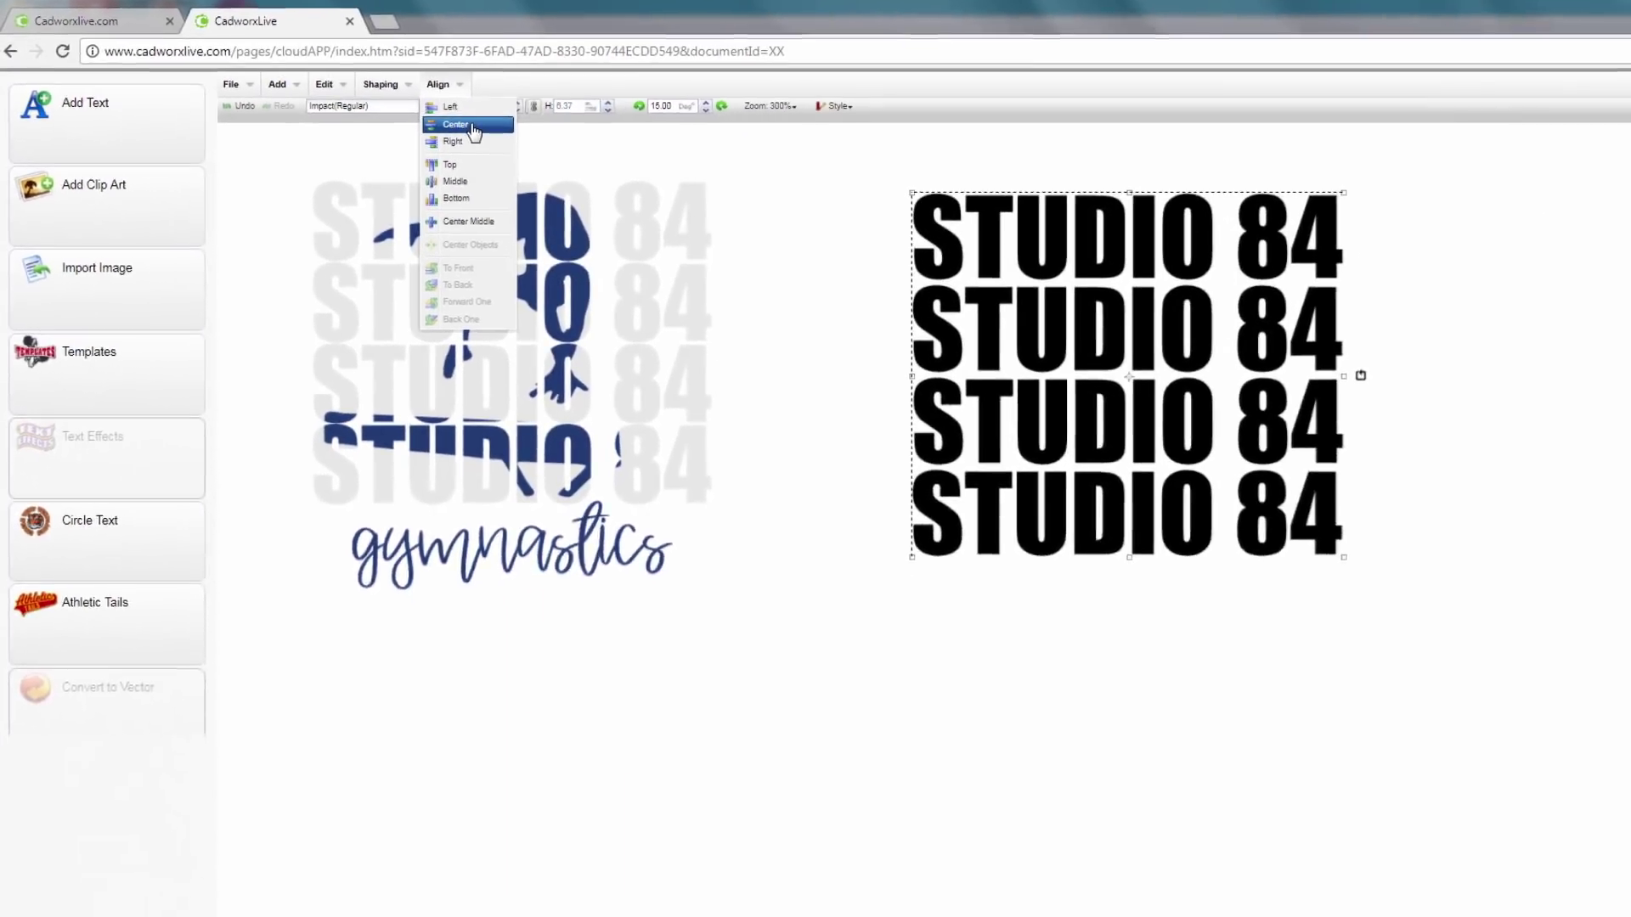
click(646, 189)
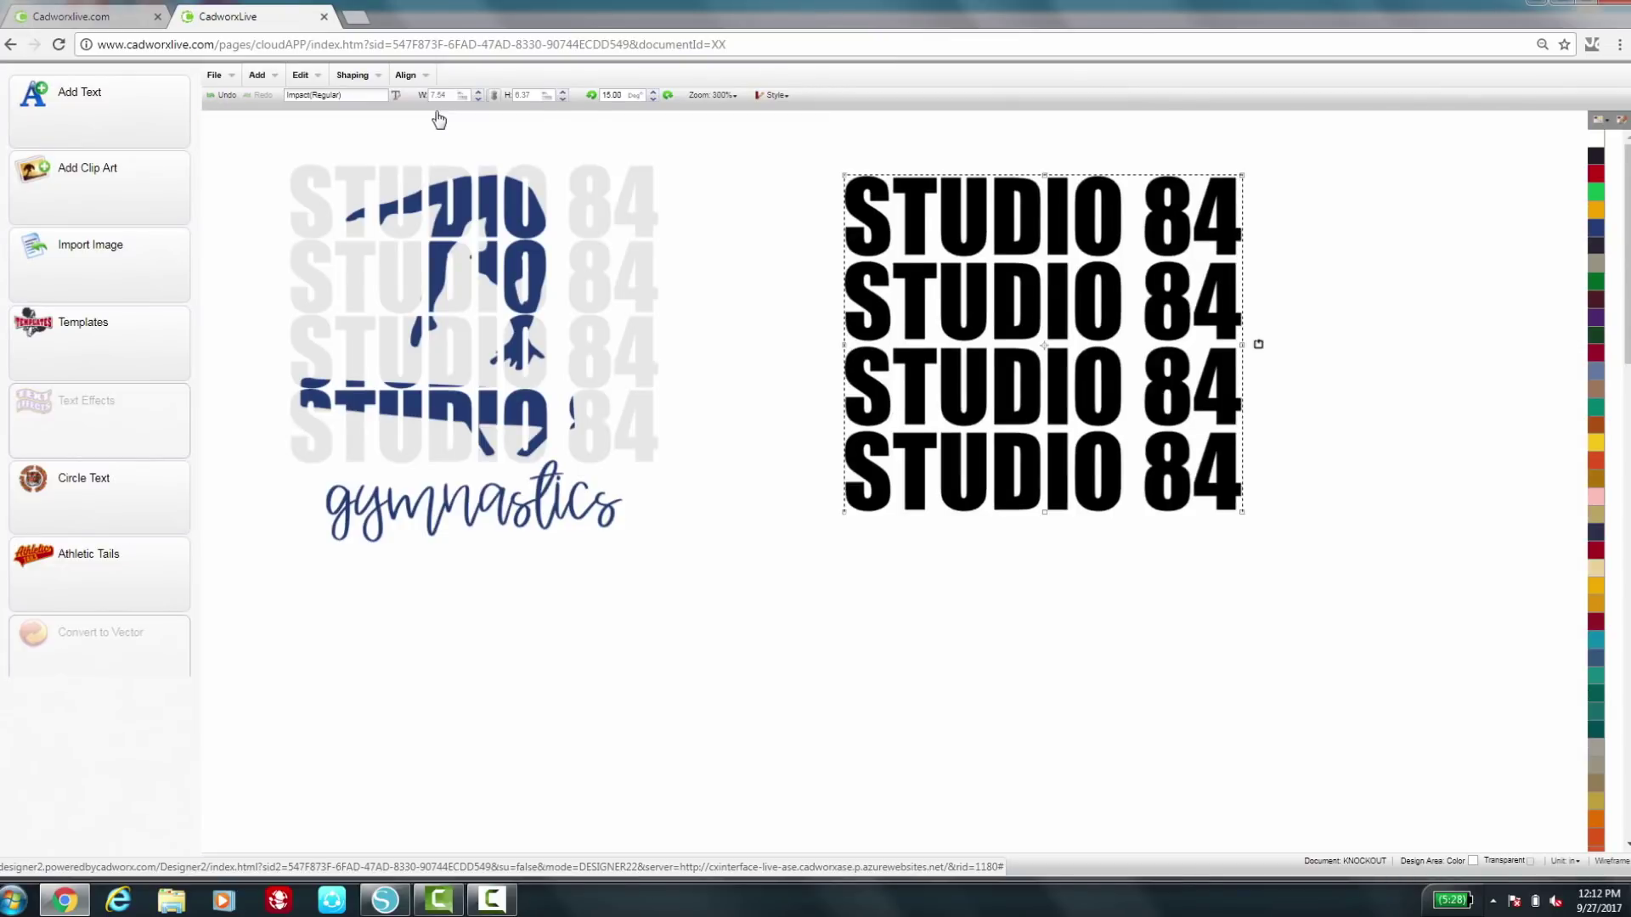
click(688, 534)
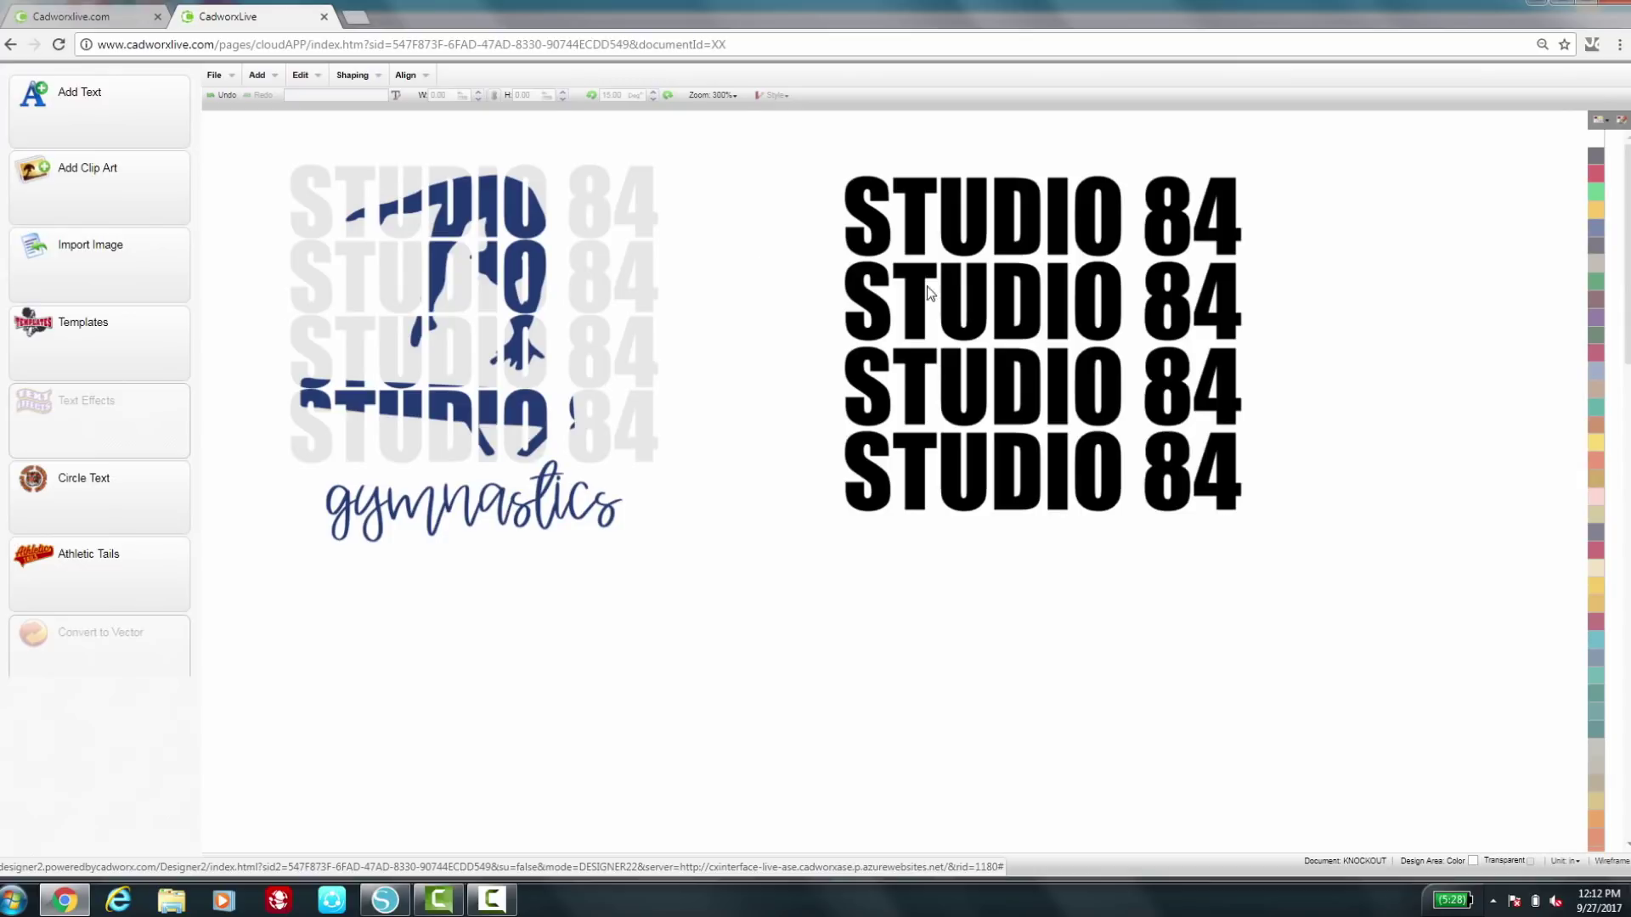
Step: Duplicate the four-line STUDIO 84 stack with Ctrl+D, place the copy below, and colour it red
drag(811, 145, 1295, 565)
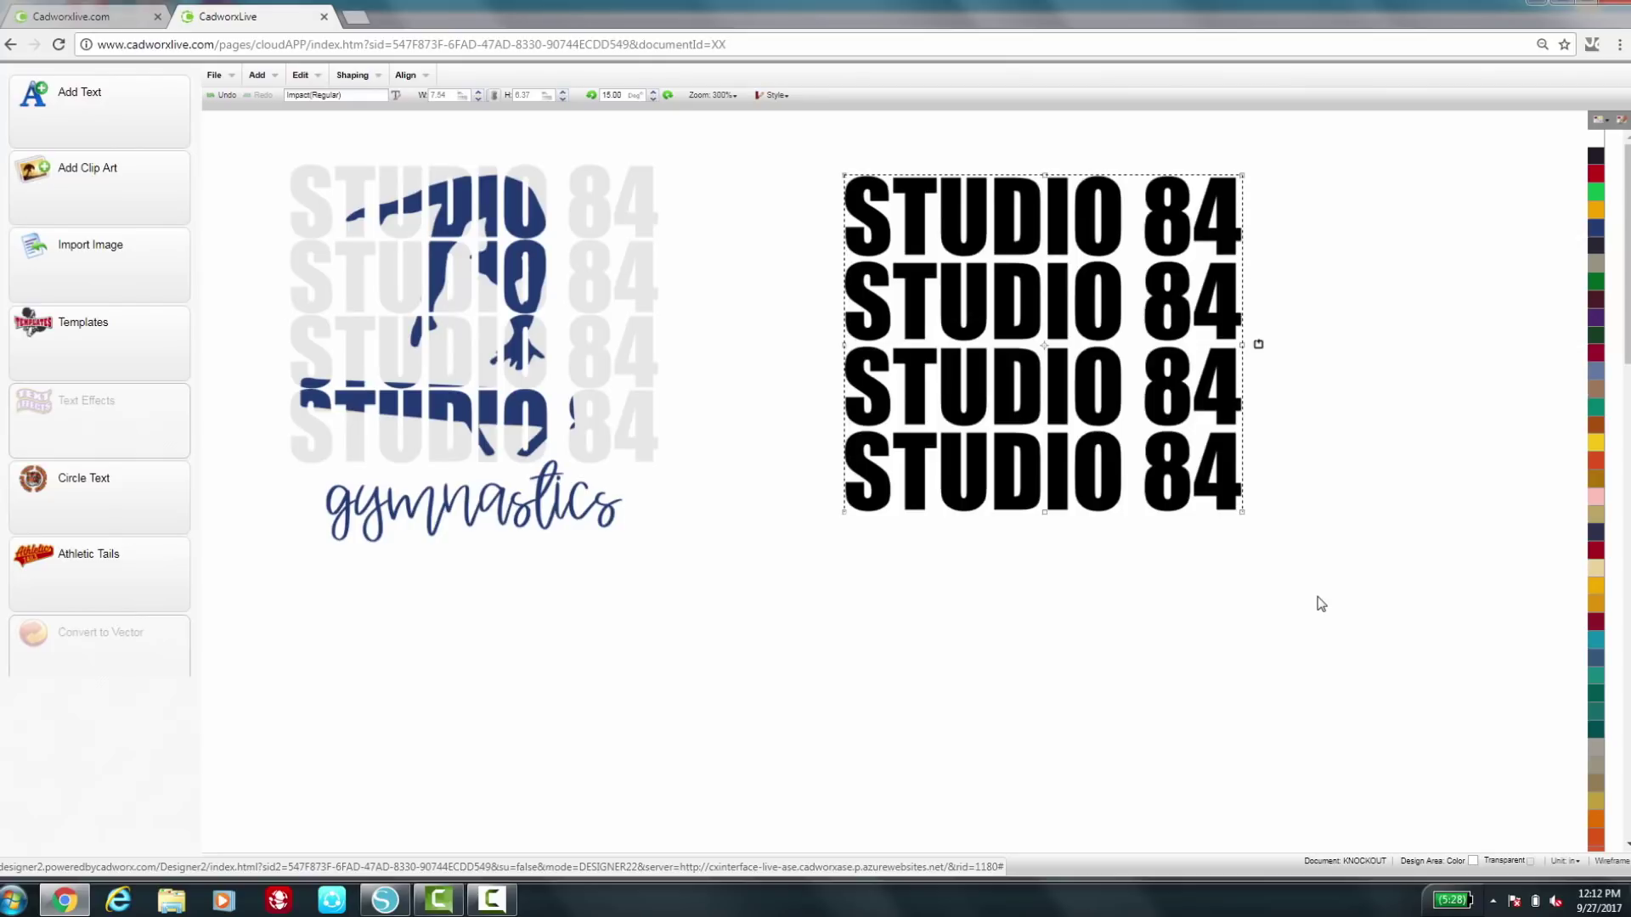
key(ctrl+d)
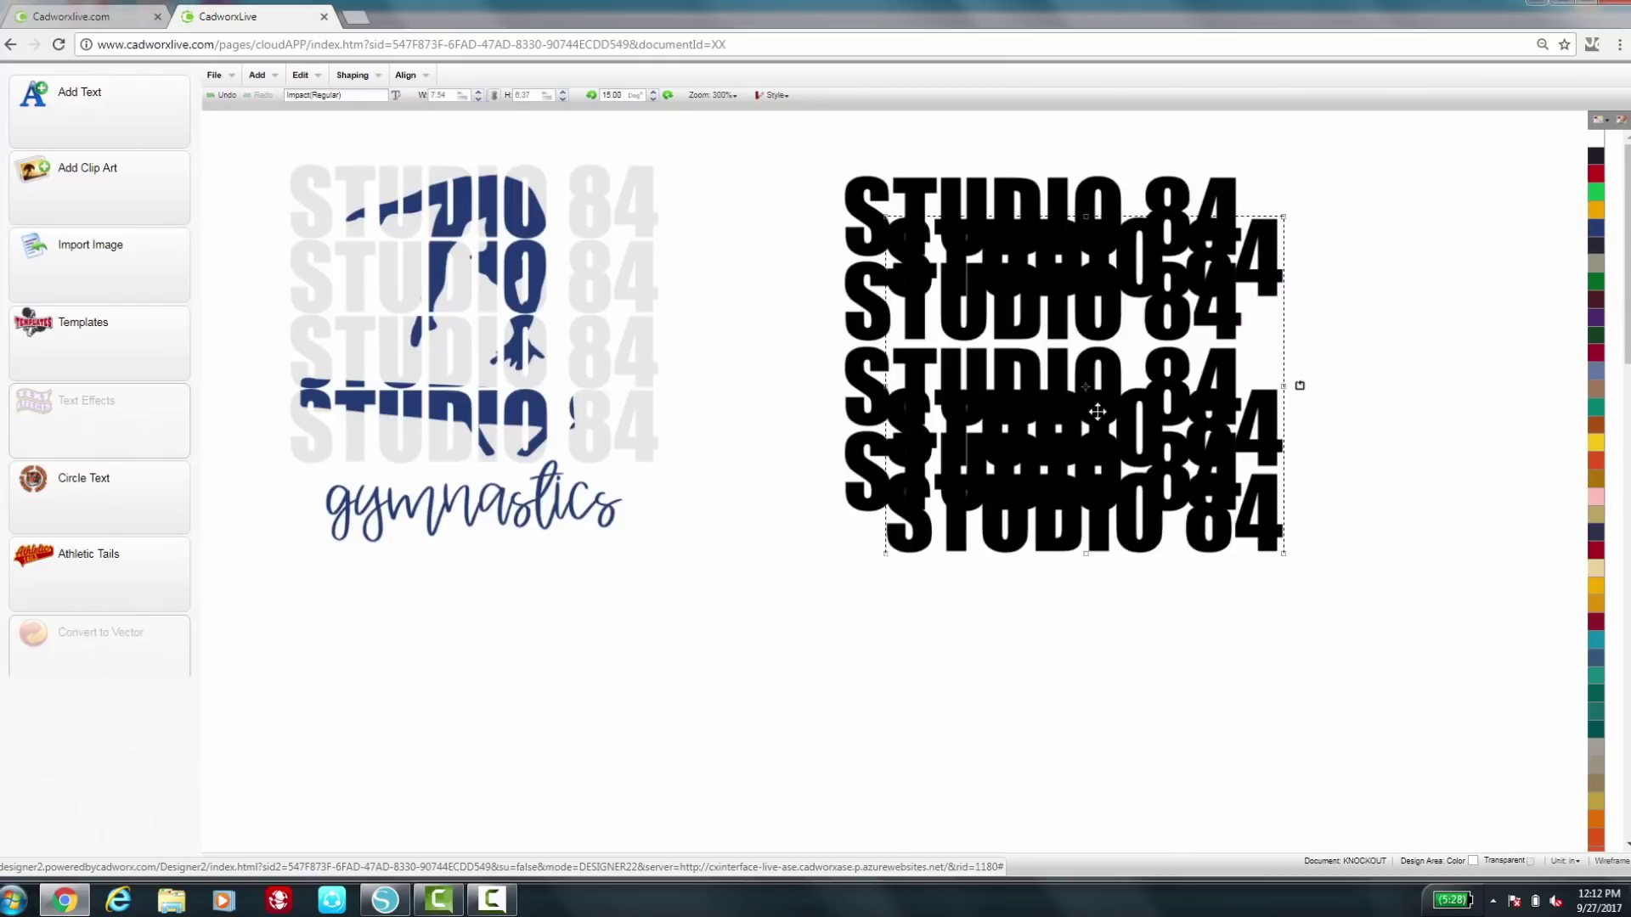
drag(1082, 416, 1006, 664)
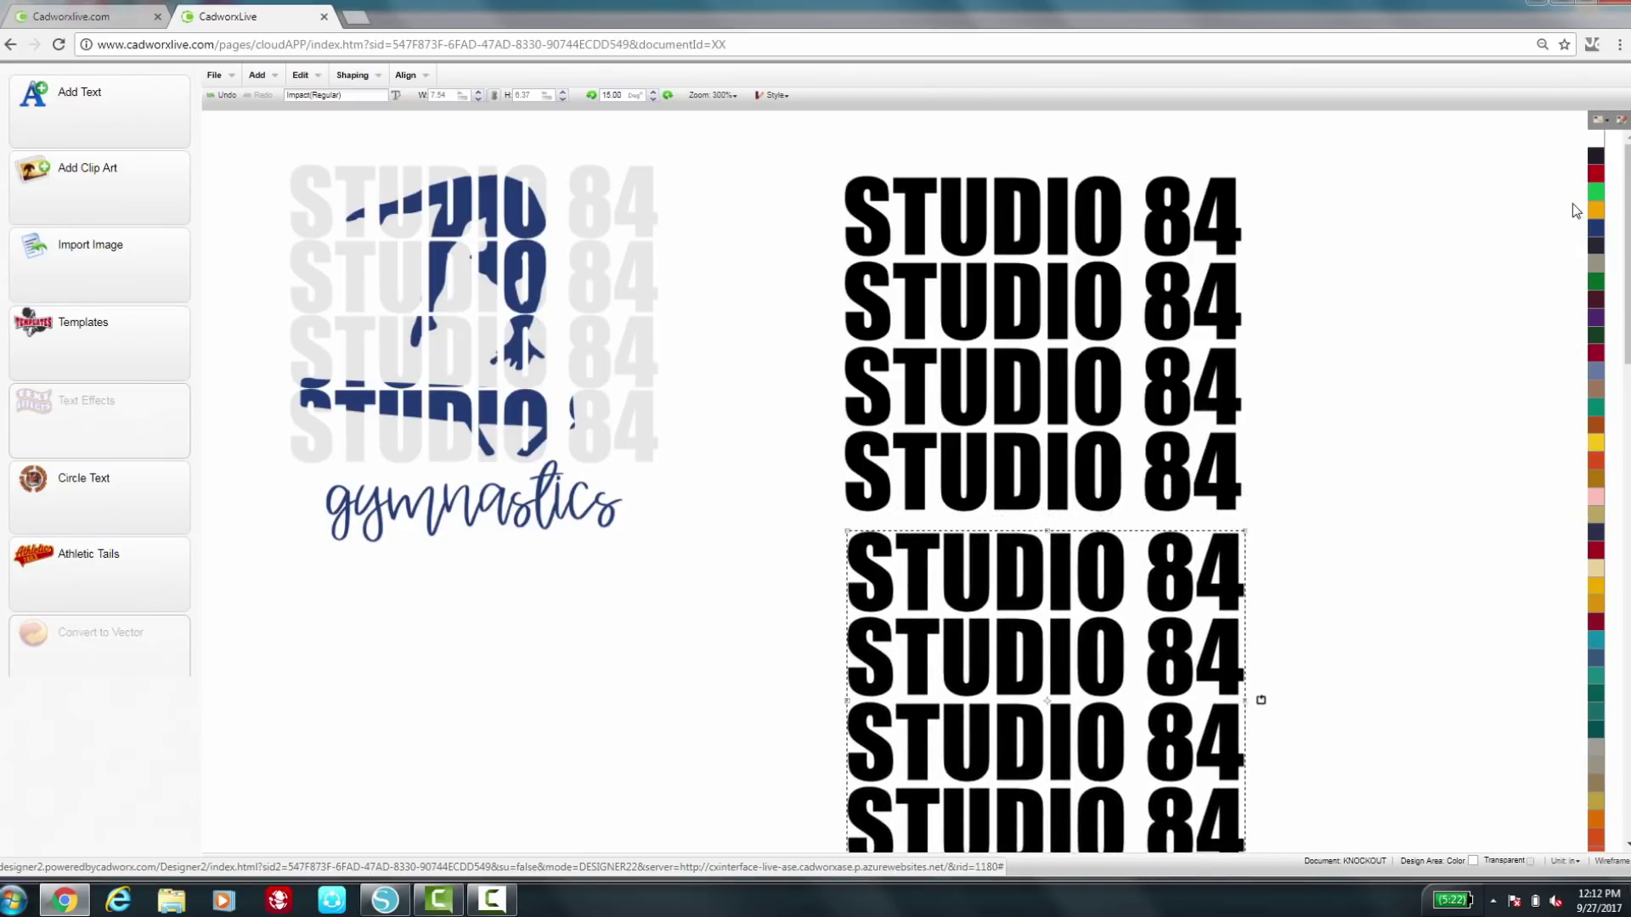
click(1596, 177)
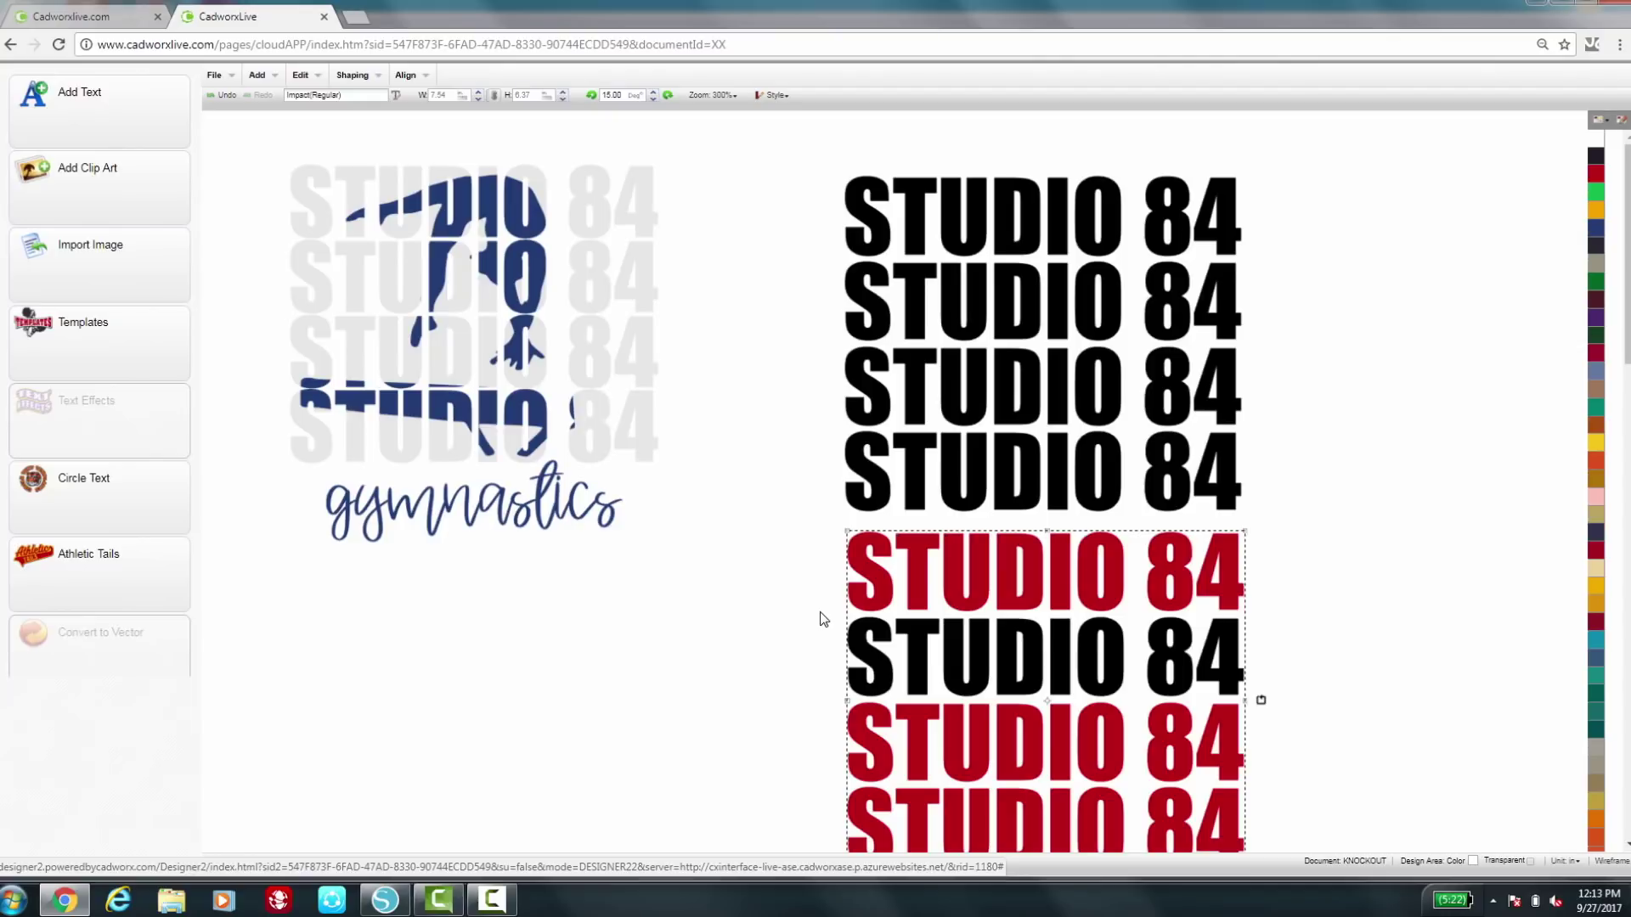
Step: Condense the red STUDIO 84 copy into one shape and move it beneath the gymnastics art
click(361, 81)
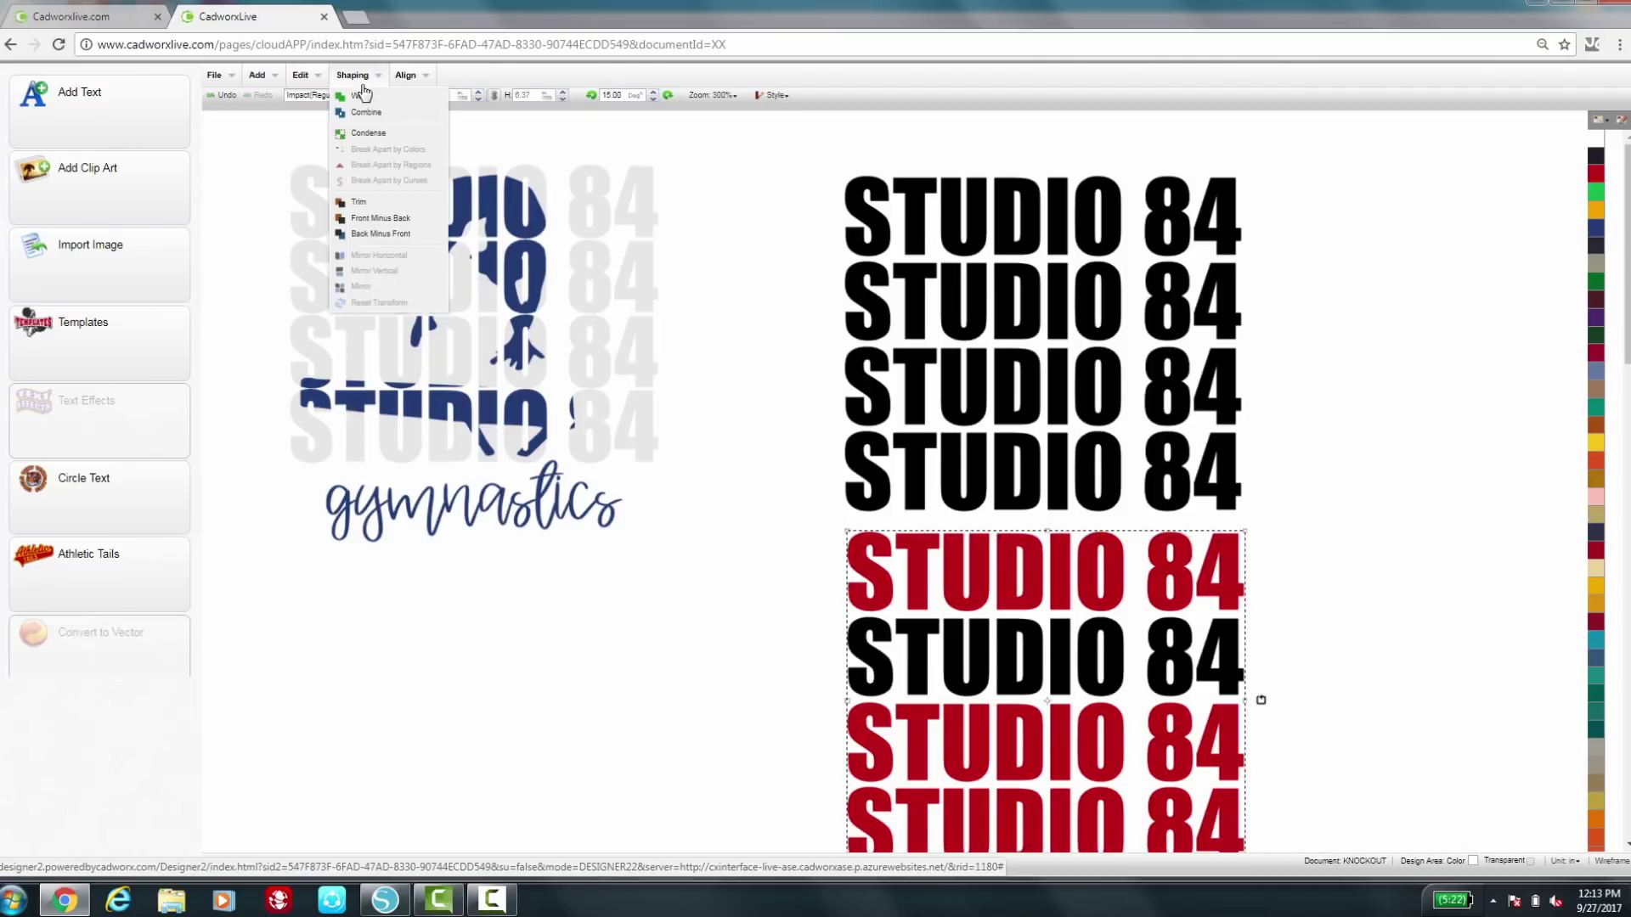
click(383, 133)
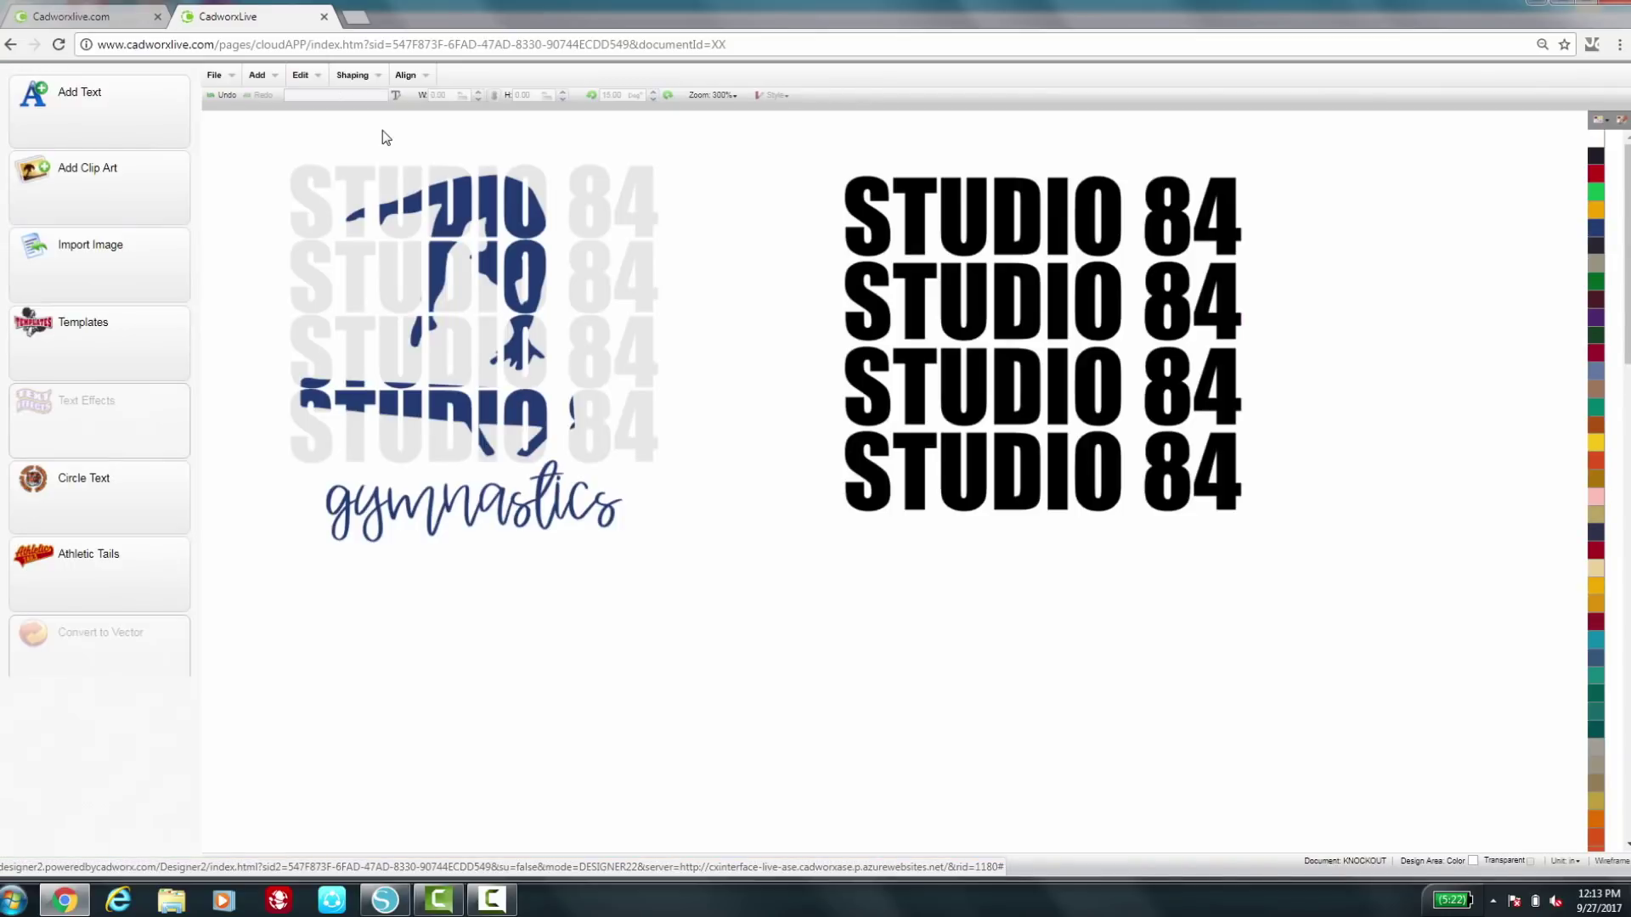
click(943, 660)
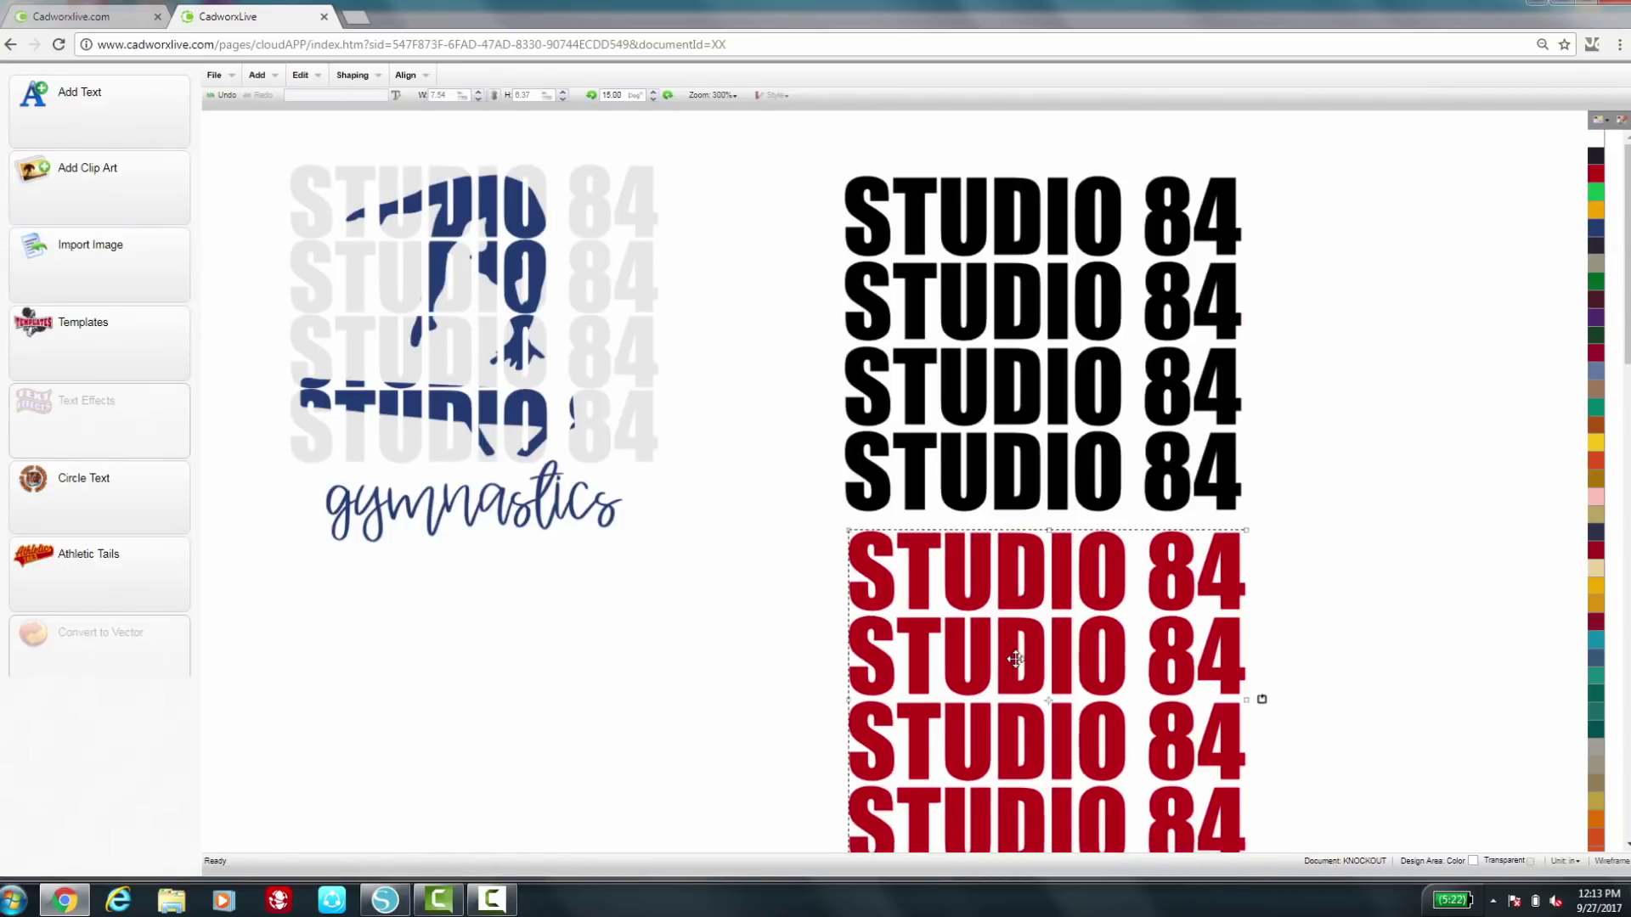
drag(943, 660, 891, 680)
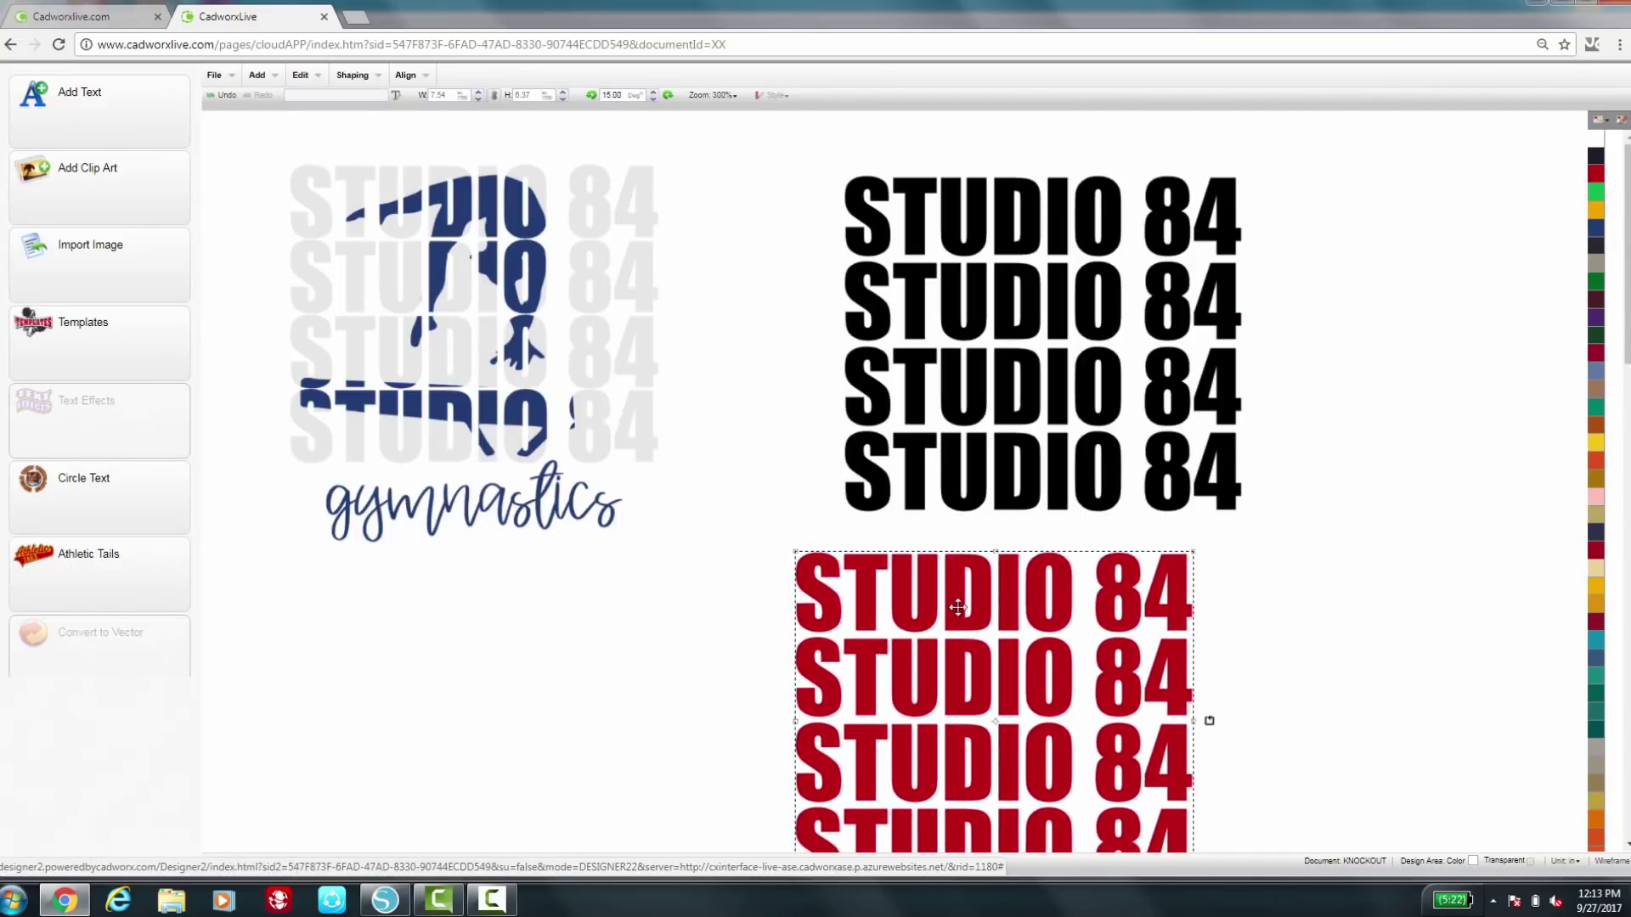
drag(910, 649, 409, 560)
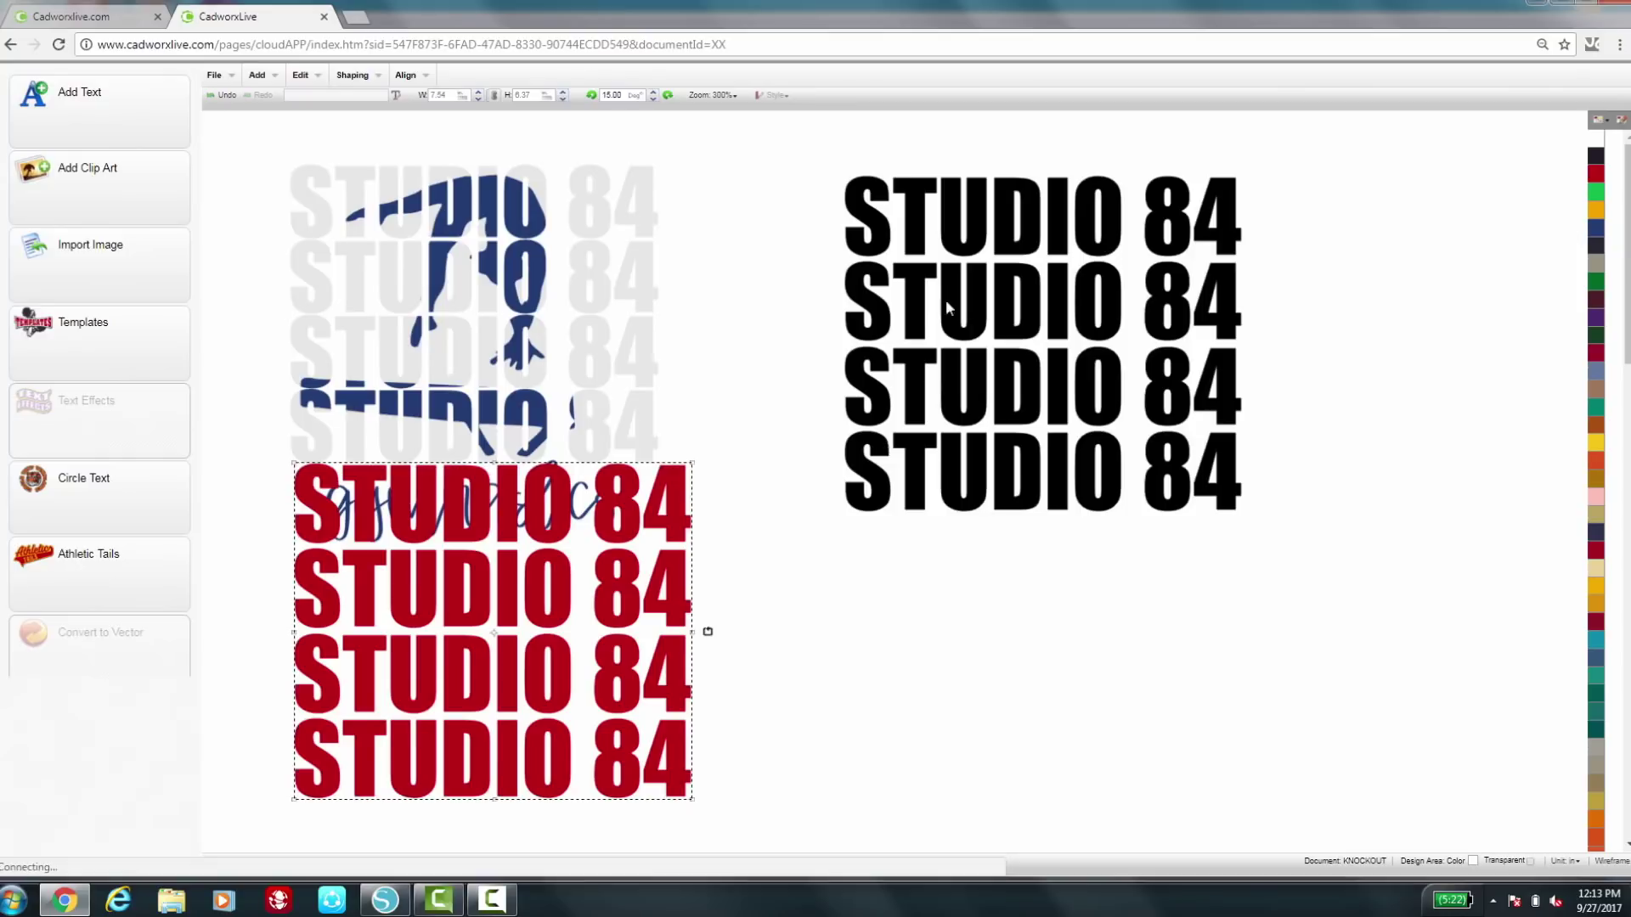
Step: Select the black STUDIO 84 stack and condense it into a single shape
drag(799, 127, 1323, 574)
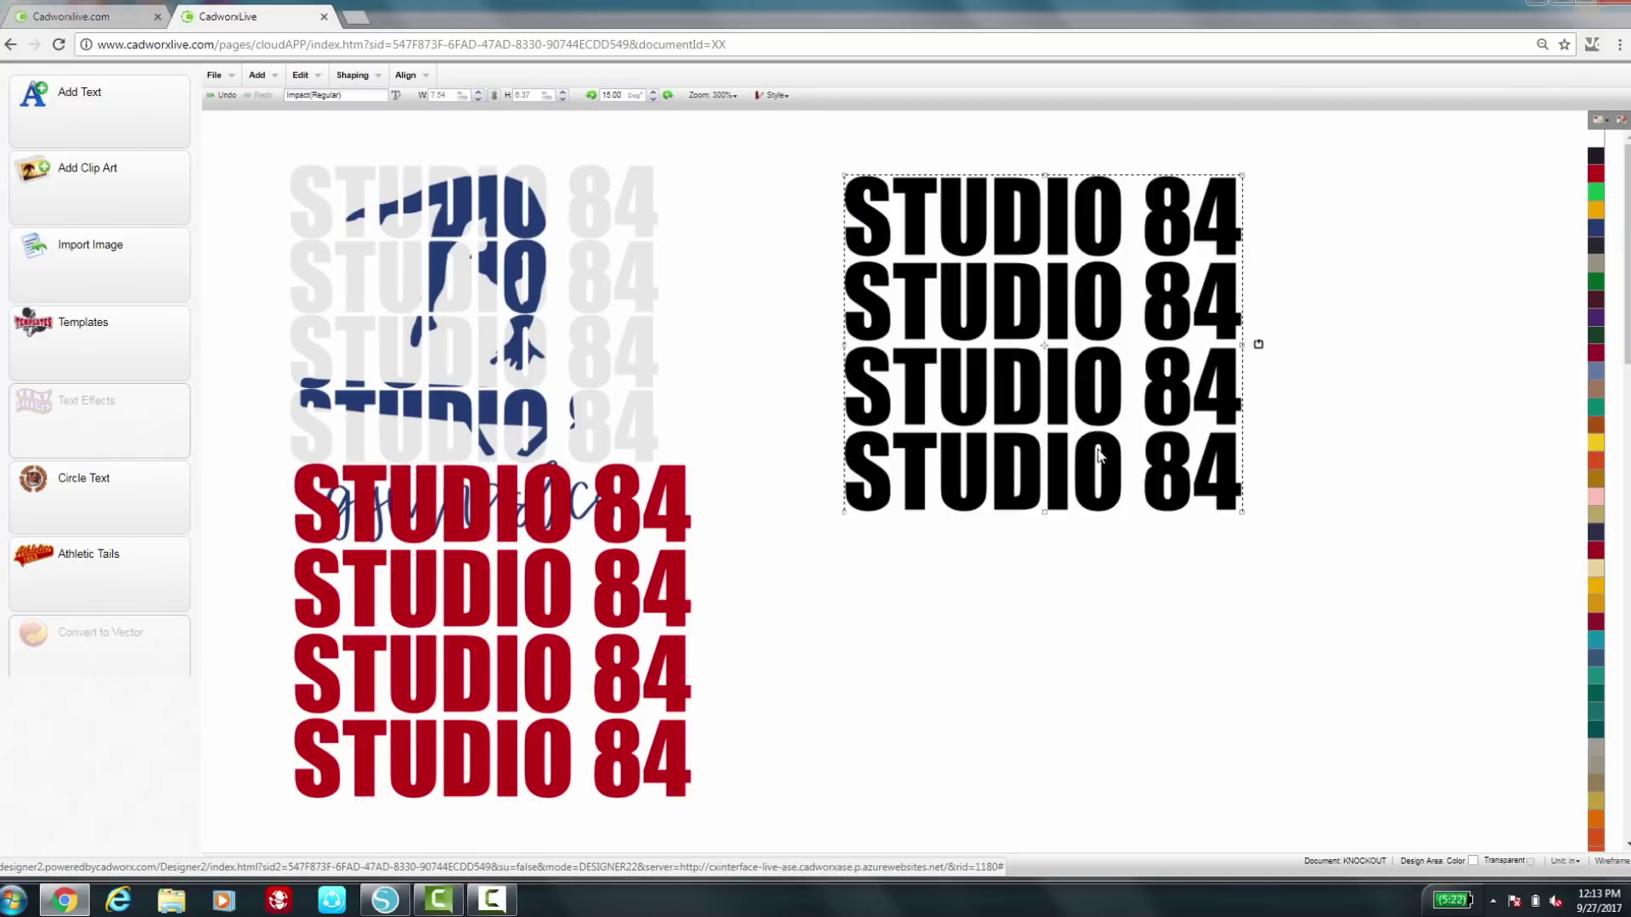
click(355, 78)
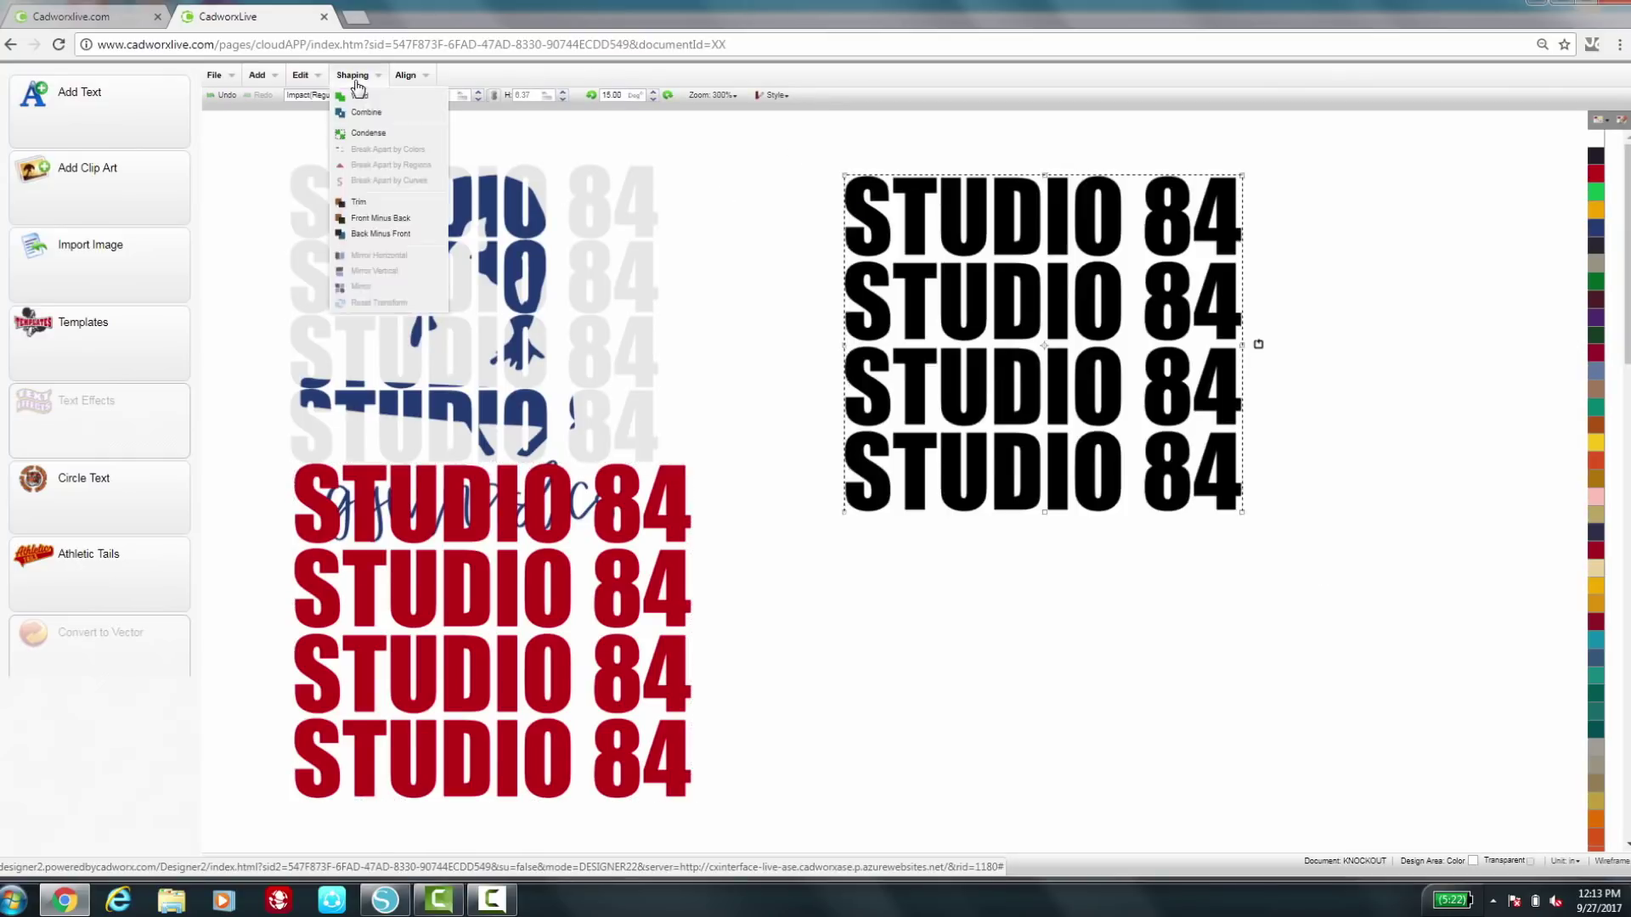
click(382, 136)
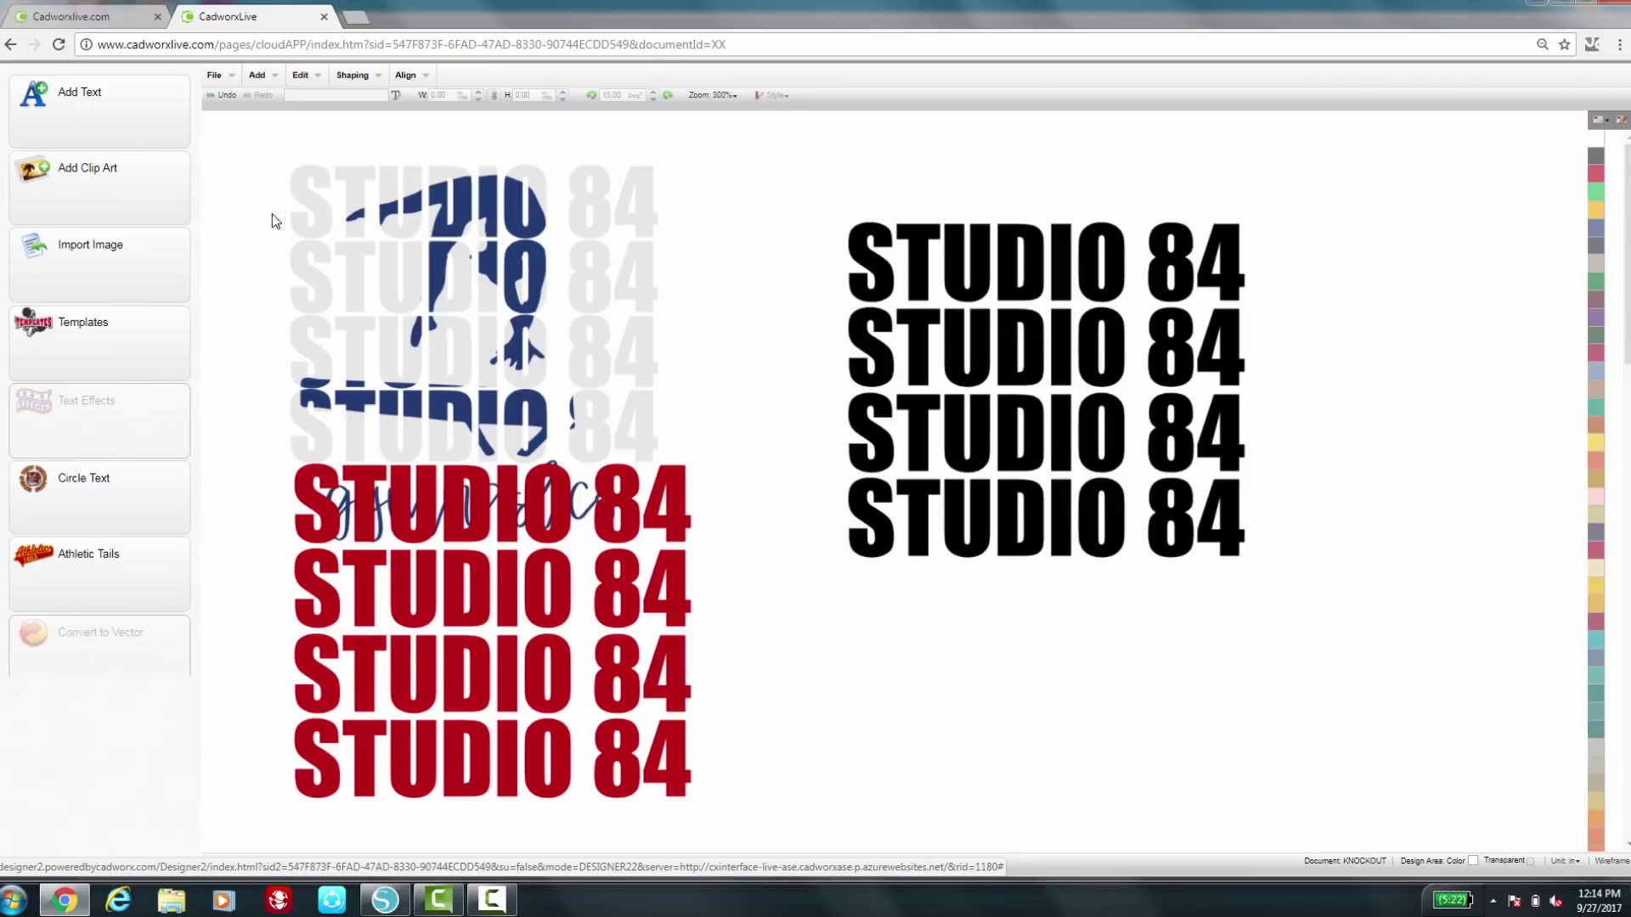
Step: Start File > Import & Vectorize and choose the gymnast-on-beam image
click(123, 191)
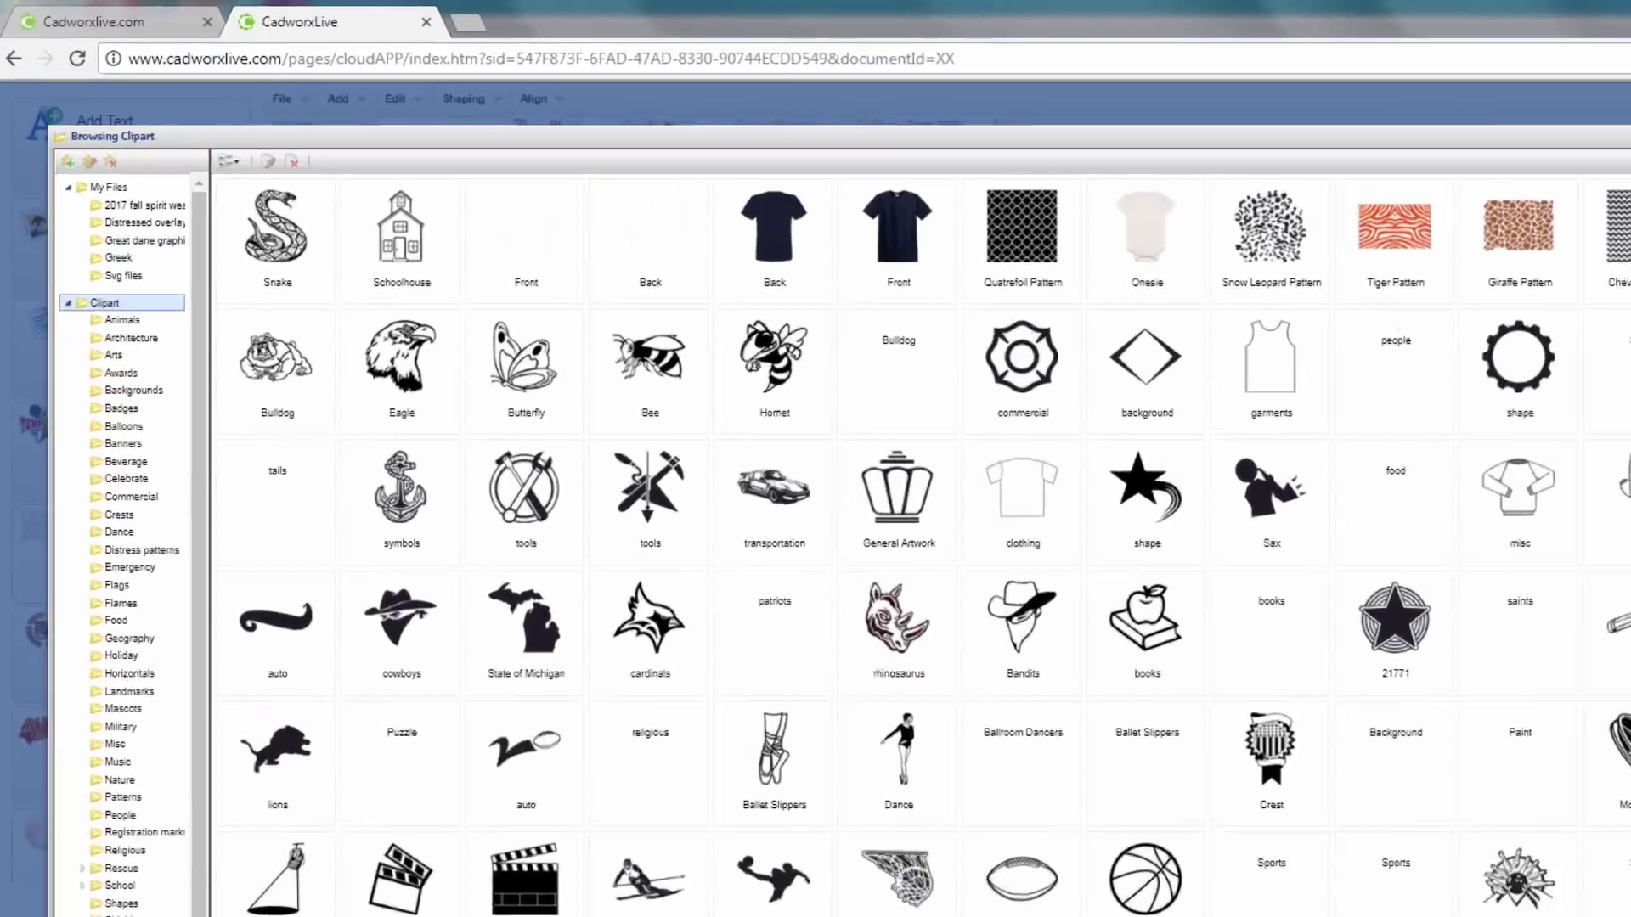
click(1586, 104)
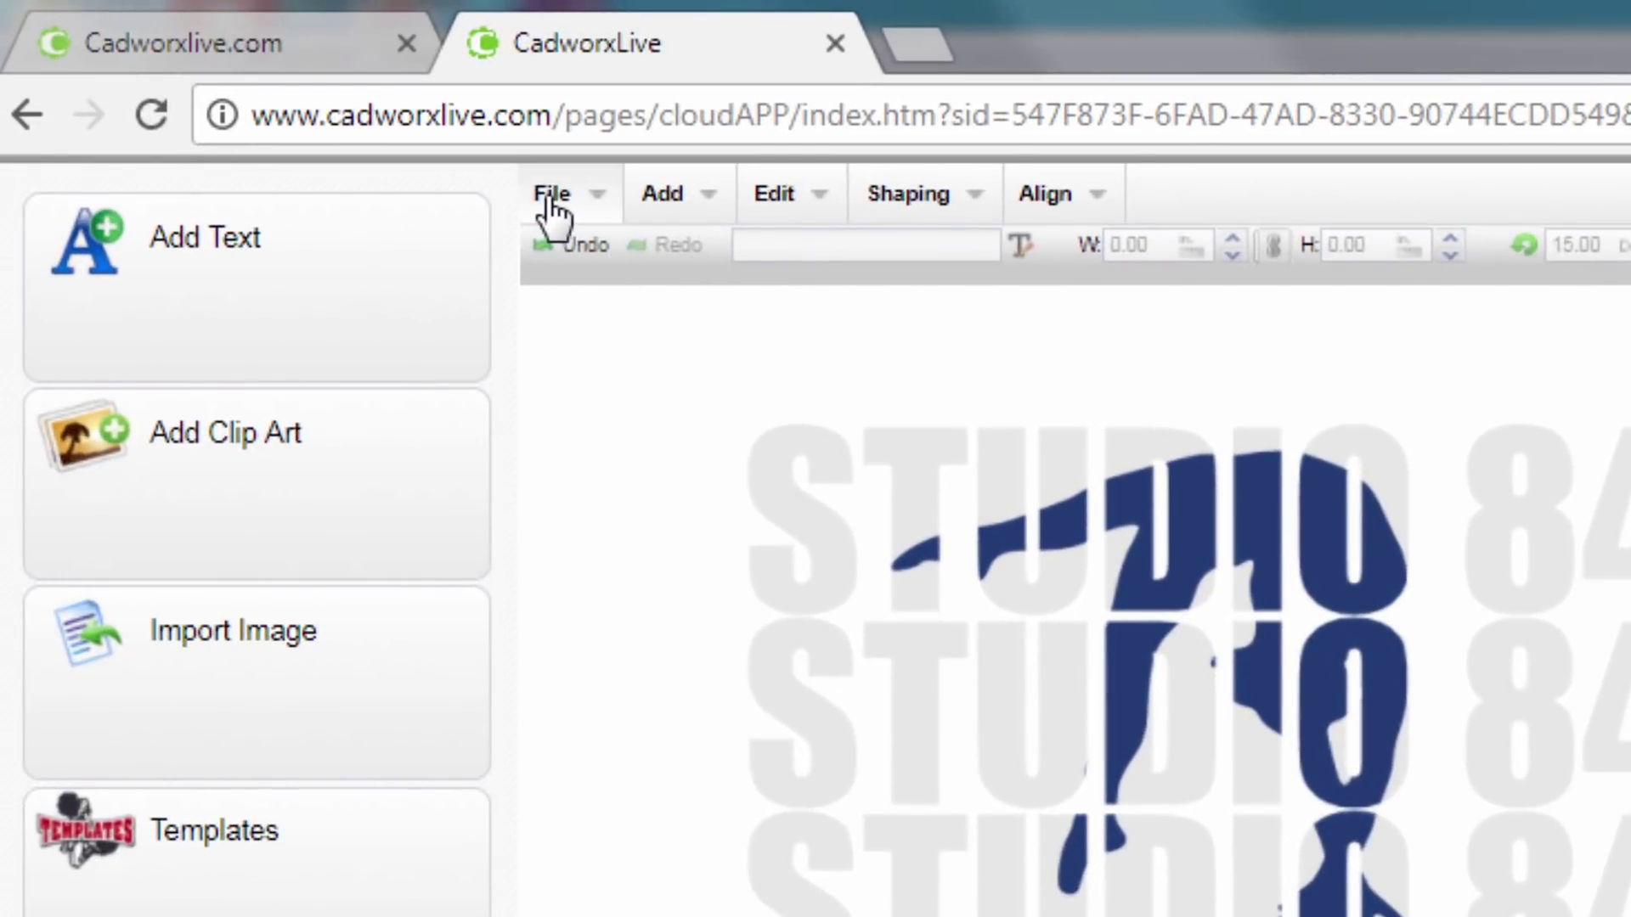
click(546, 201)
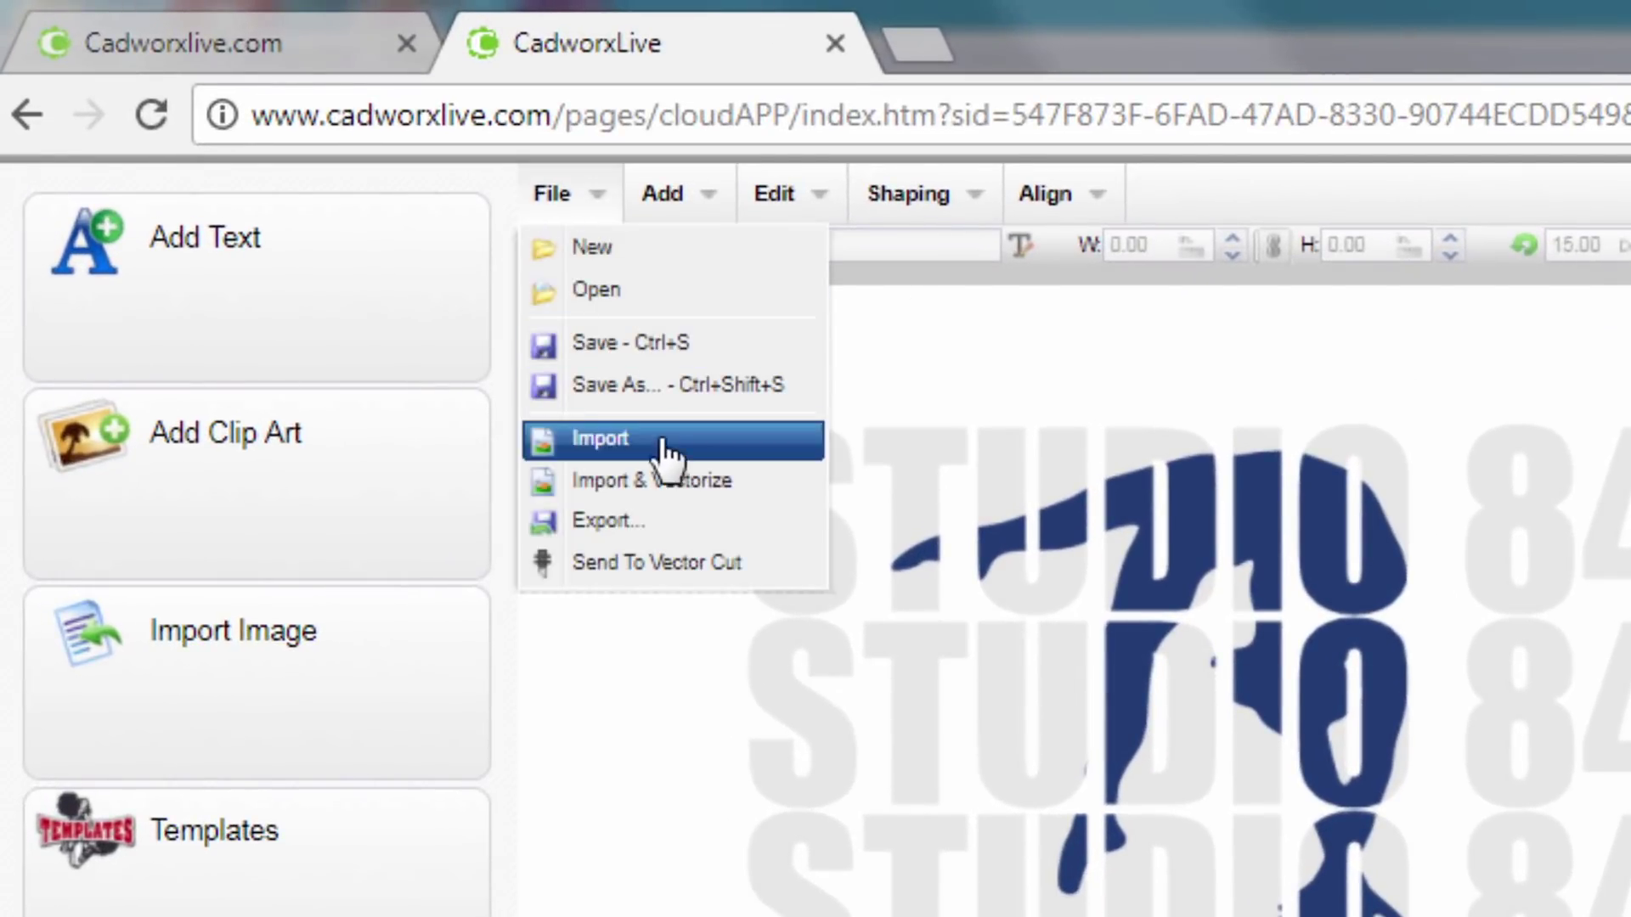
click(661, 489)
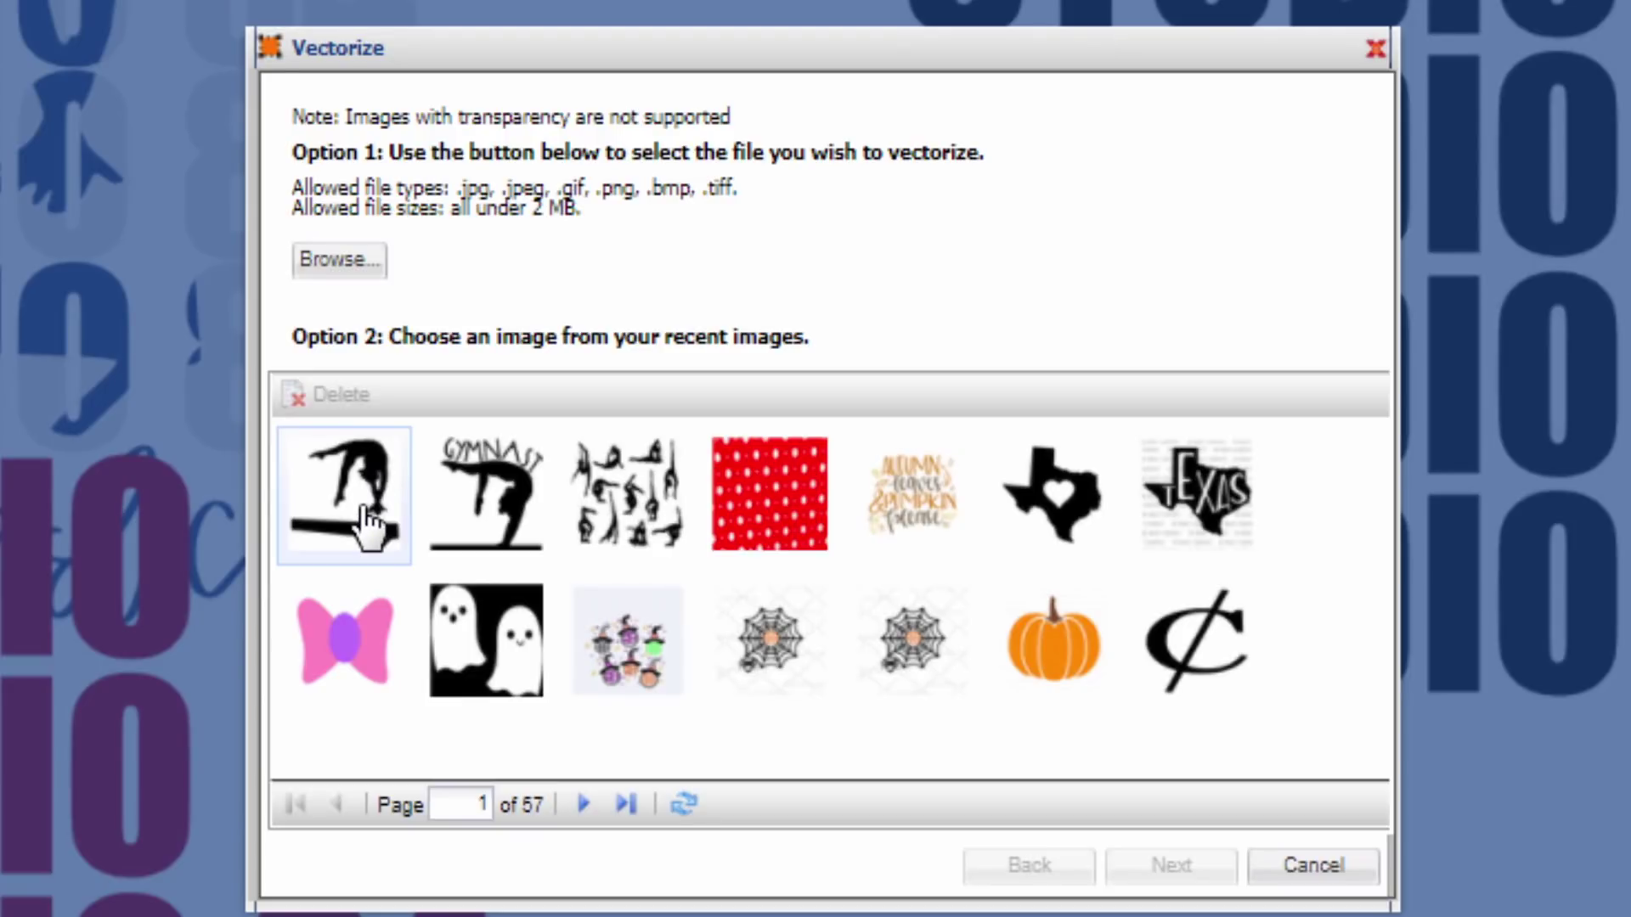
double_click(370, 527)
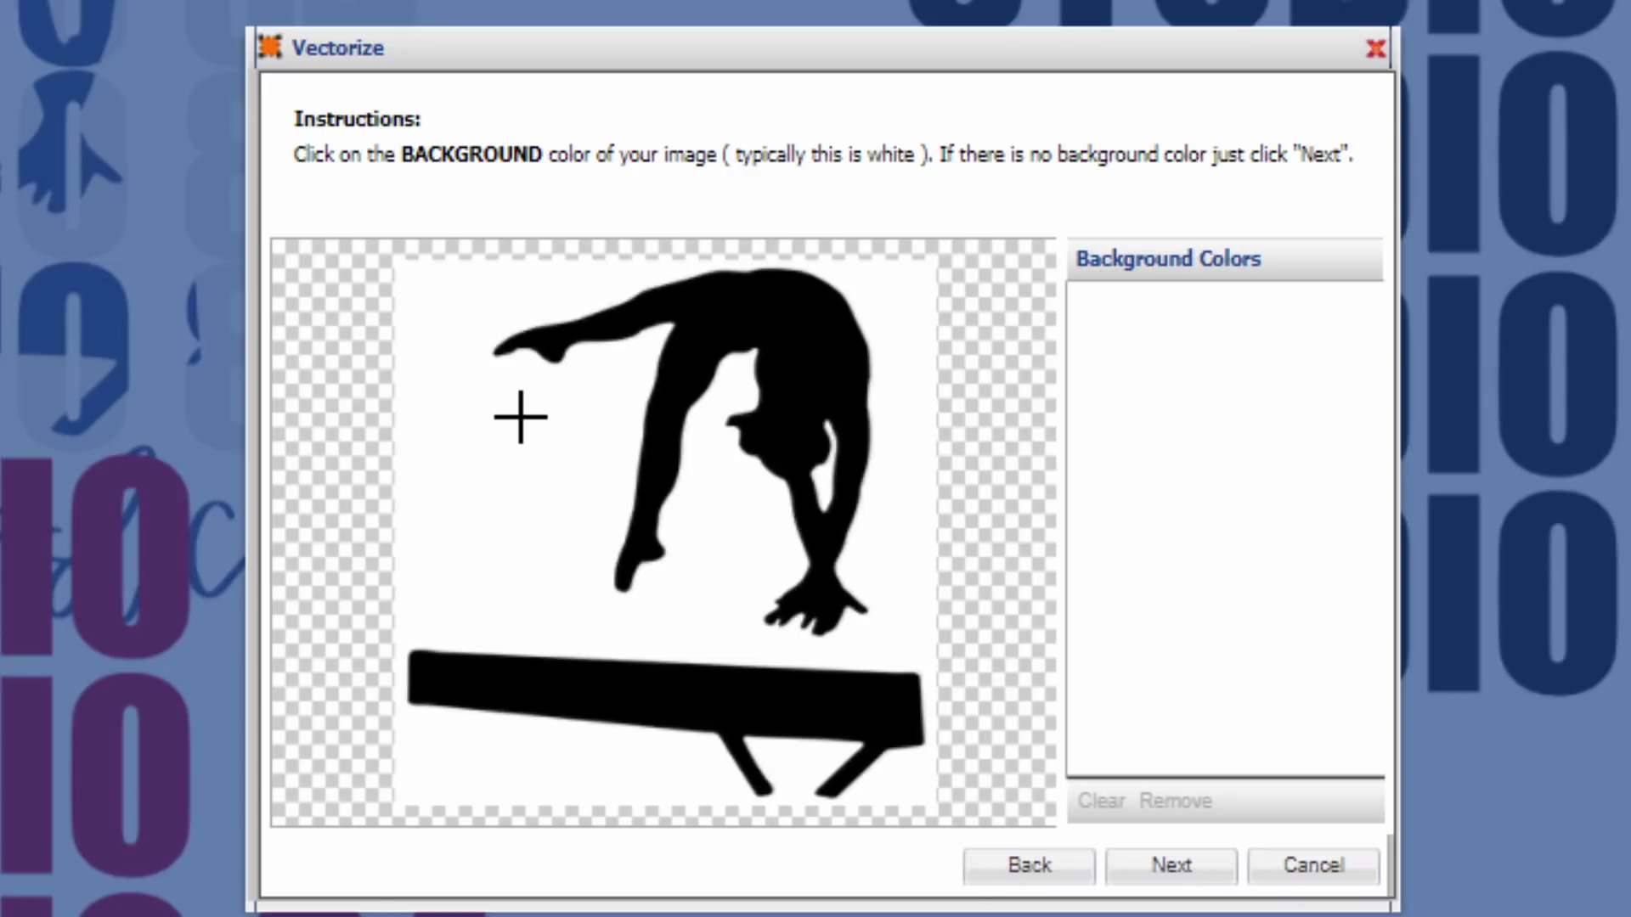
Step: Trace the image with white as background and black kept, placing the vector gymnast
click(520, 417)
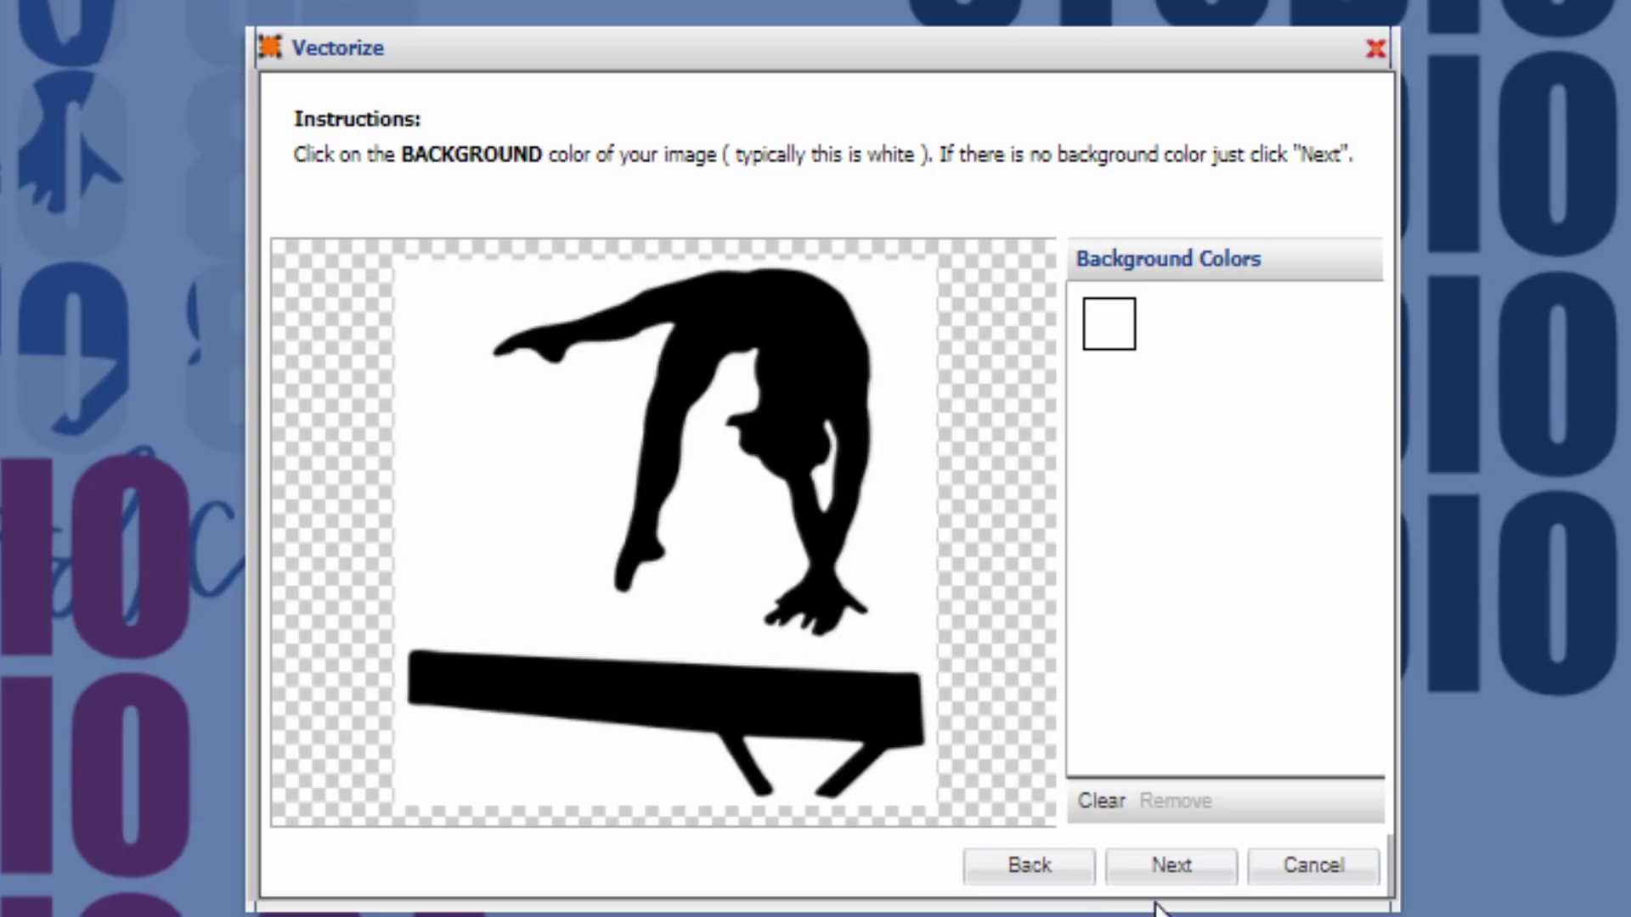
click(1172, 865)
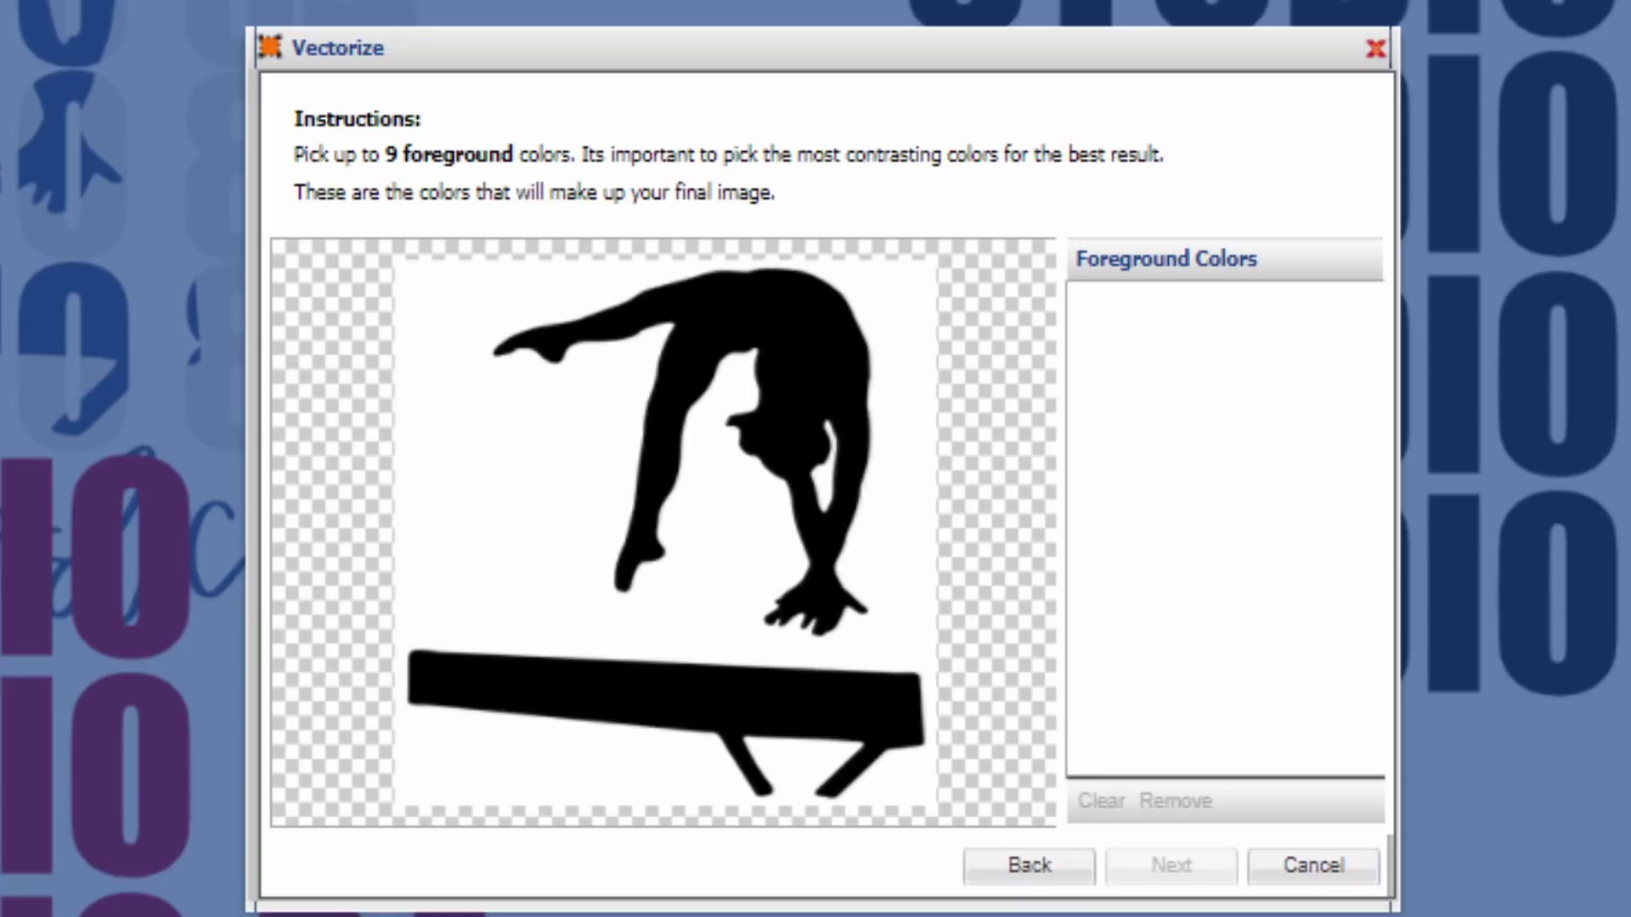
click(871, 374)
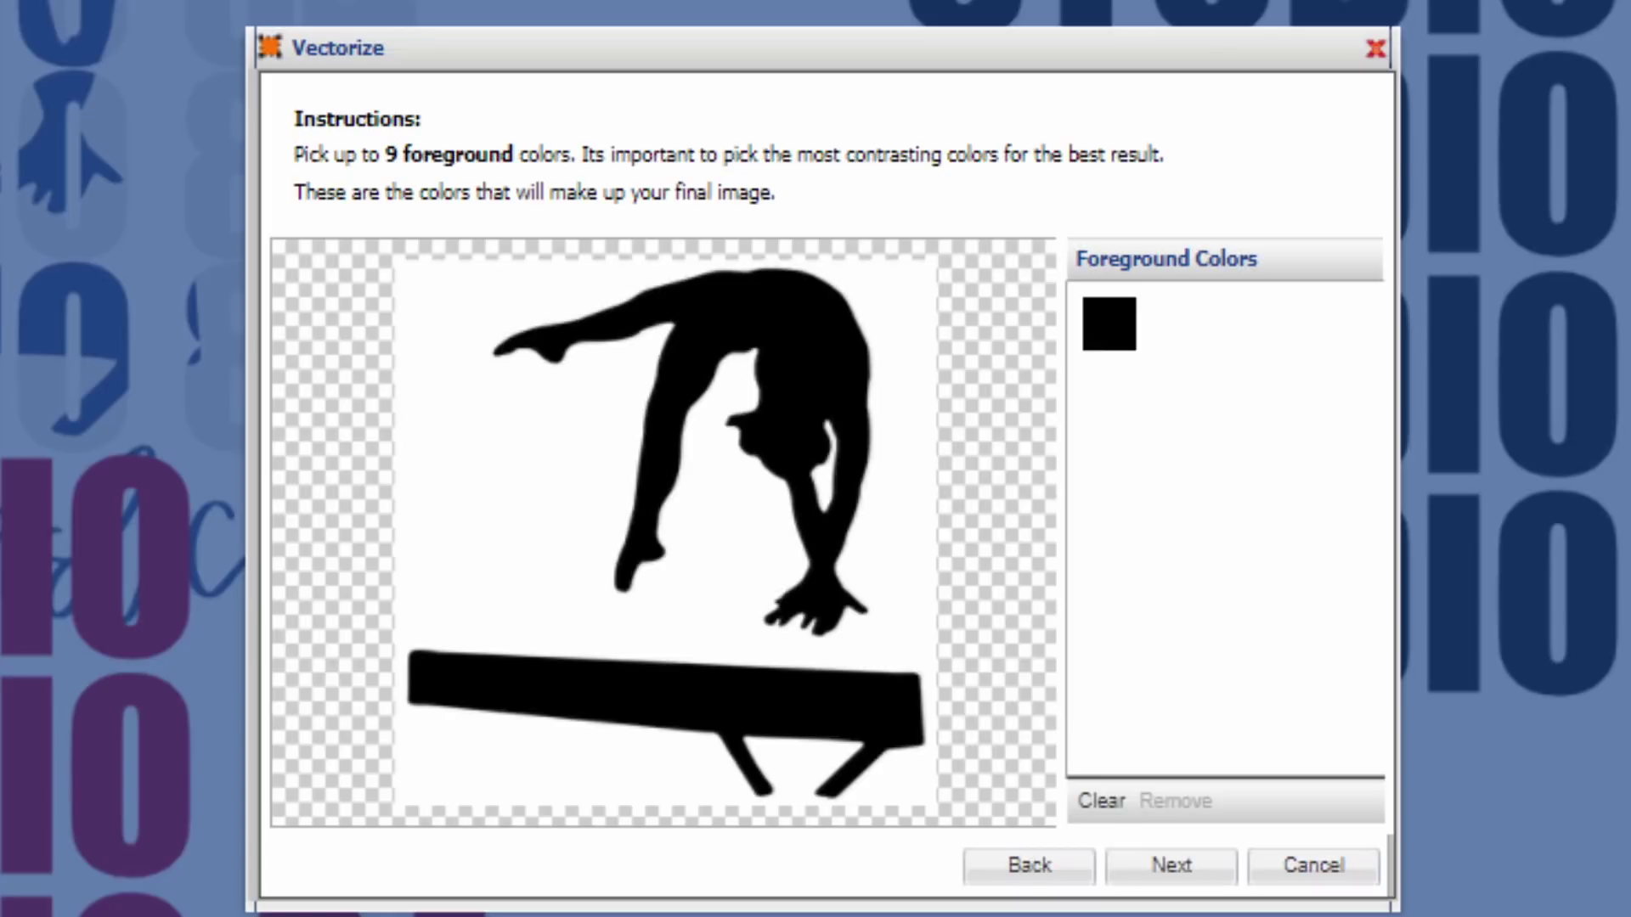
click(1174, 867)
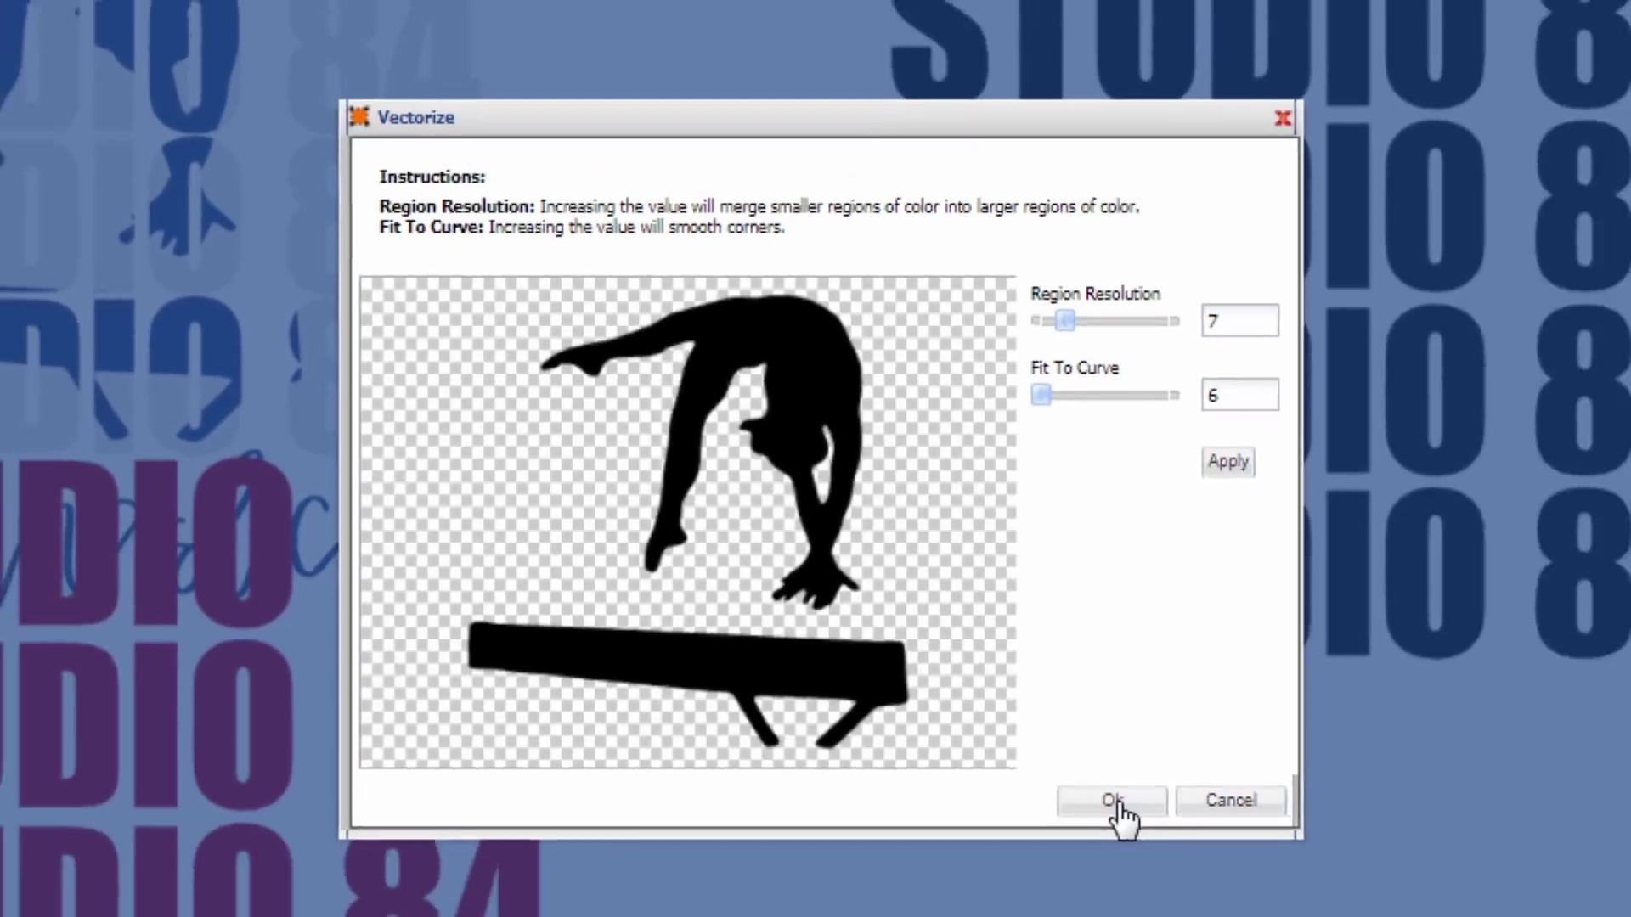
click(1177, 870)
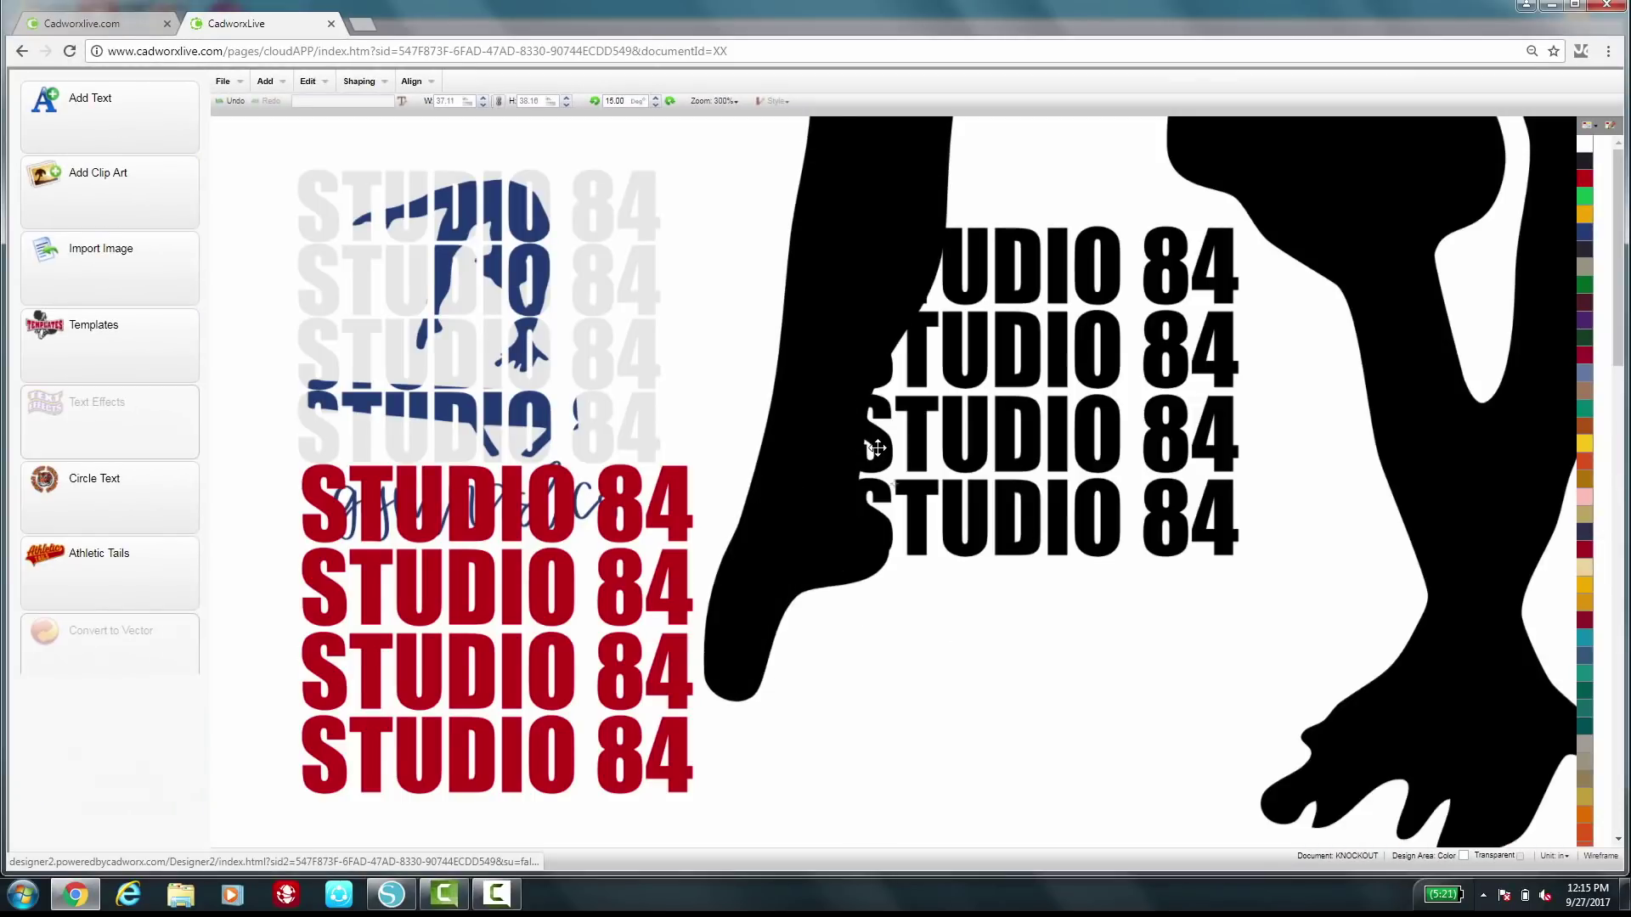
Step: Set the gymnast silhouette's width to 5 and place it over the black STUDIO 84 stack
drag(874, 252, 802, 337)
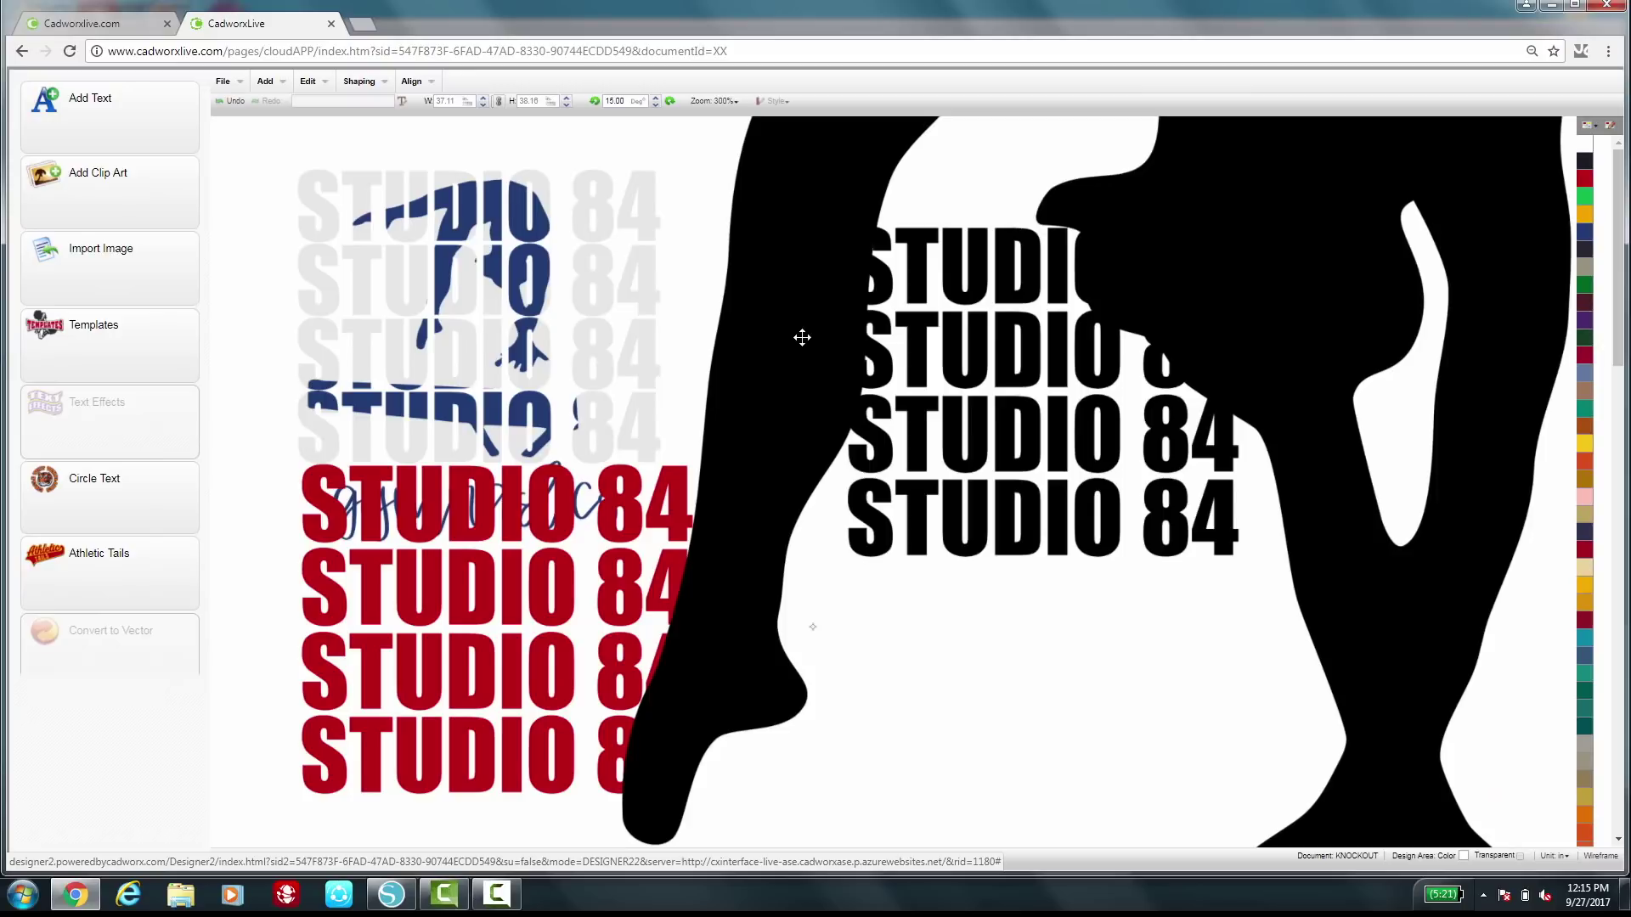
double_click(446, 101)
key(shift)
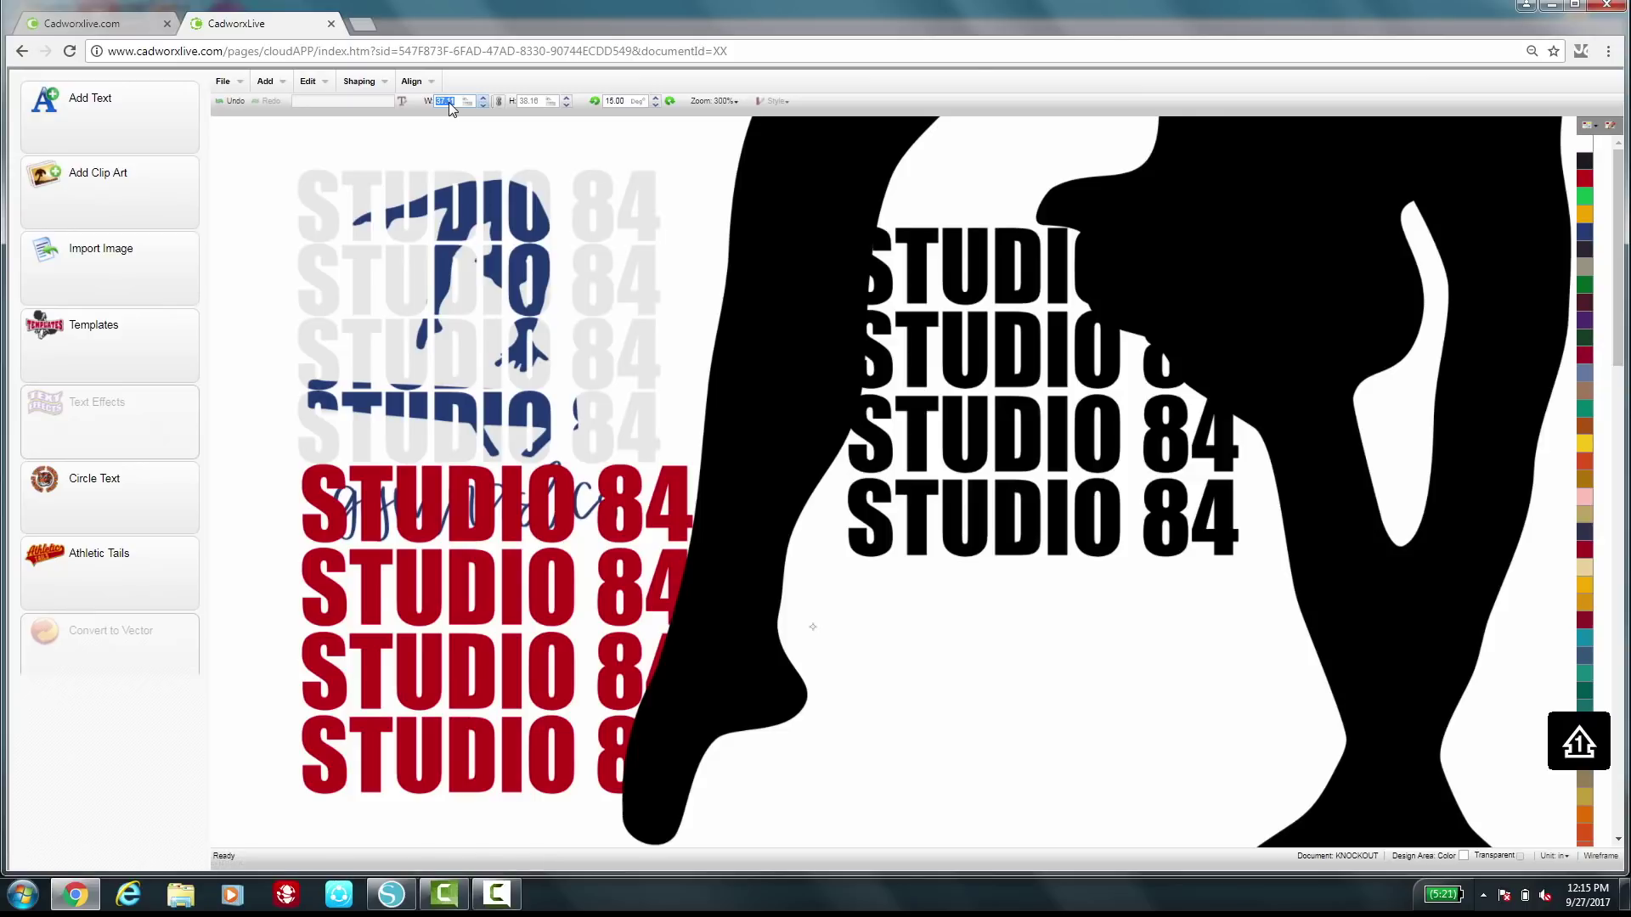
text(5)
key(Return)
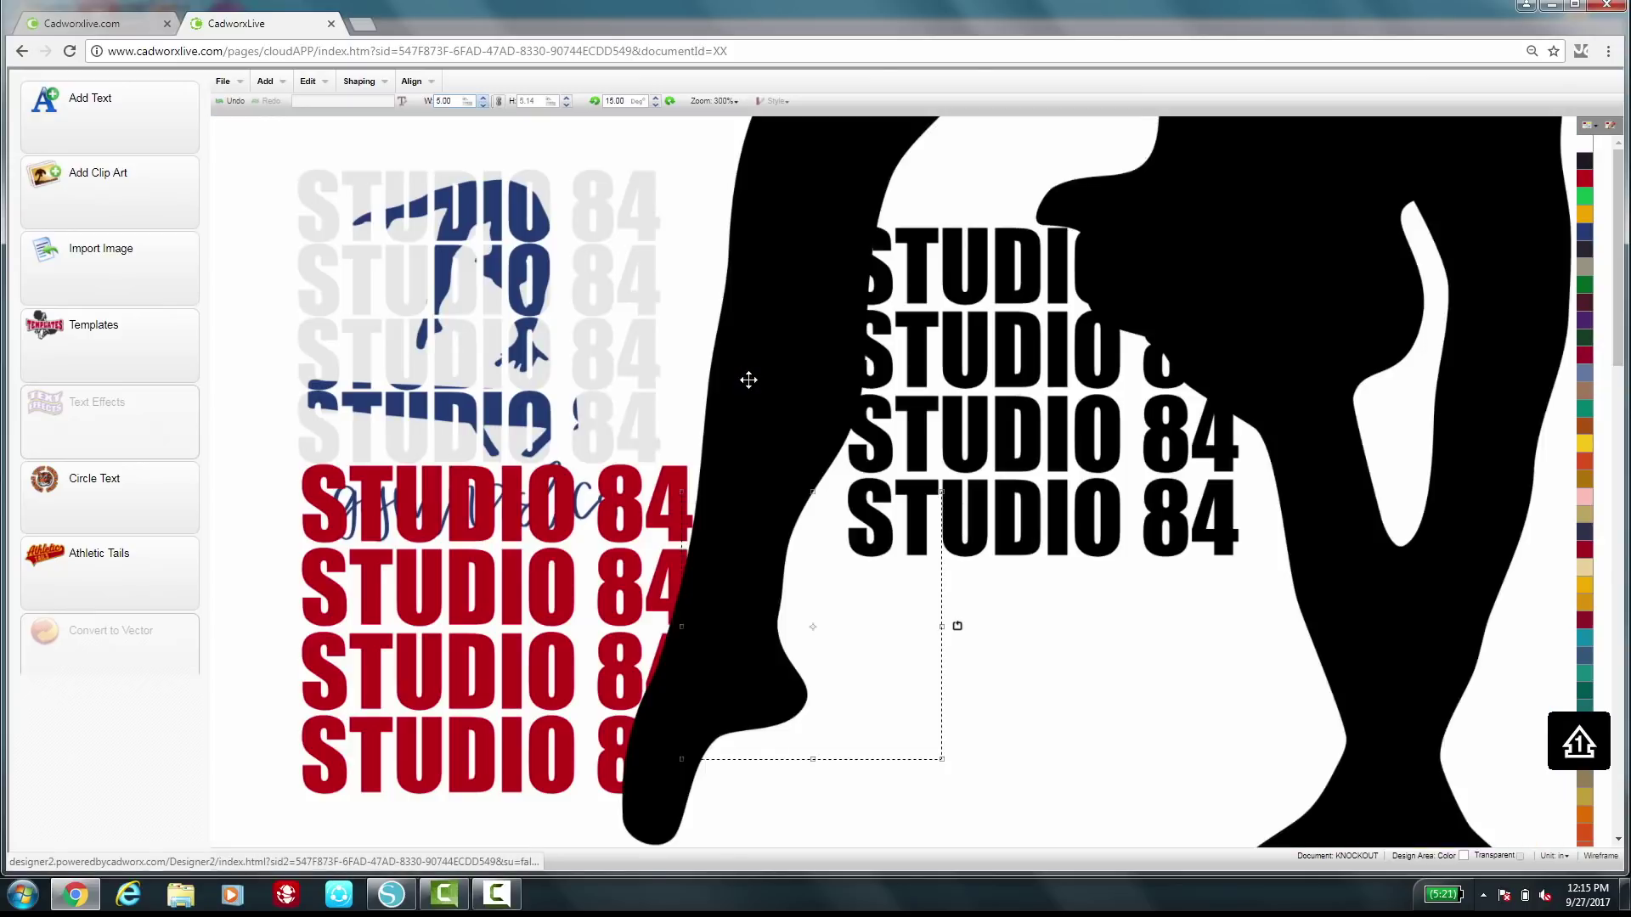
drag(849, 616, 1071, 350)
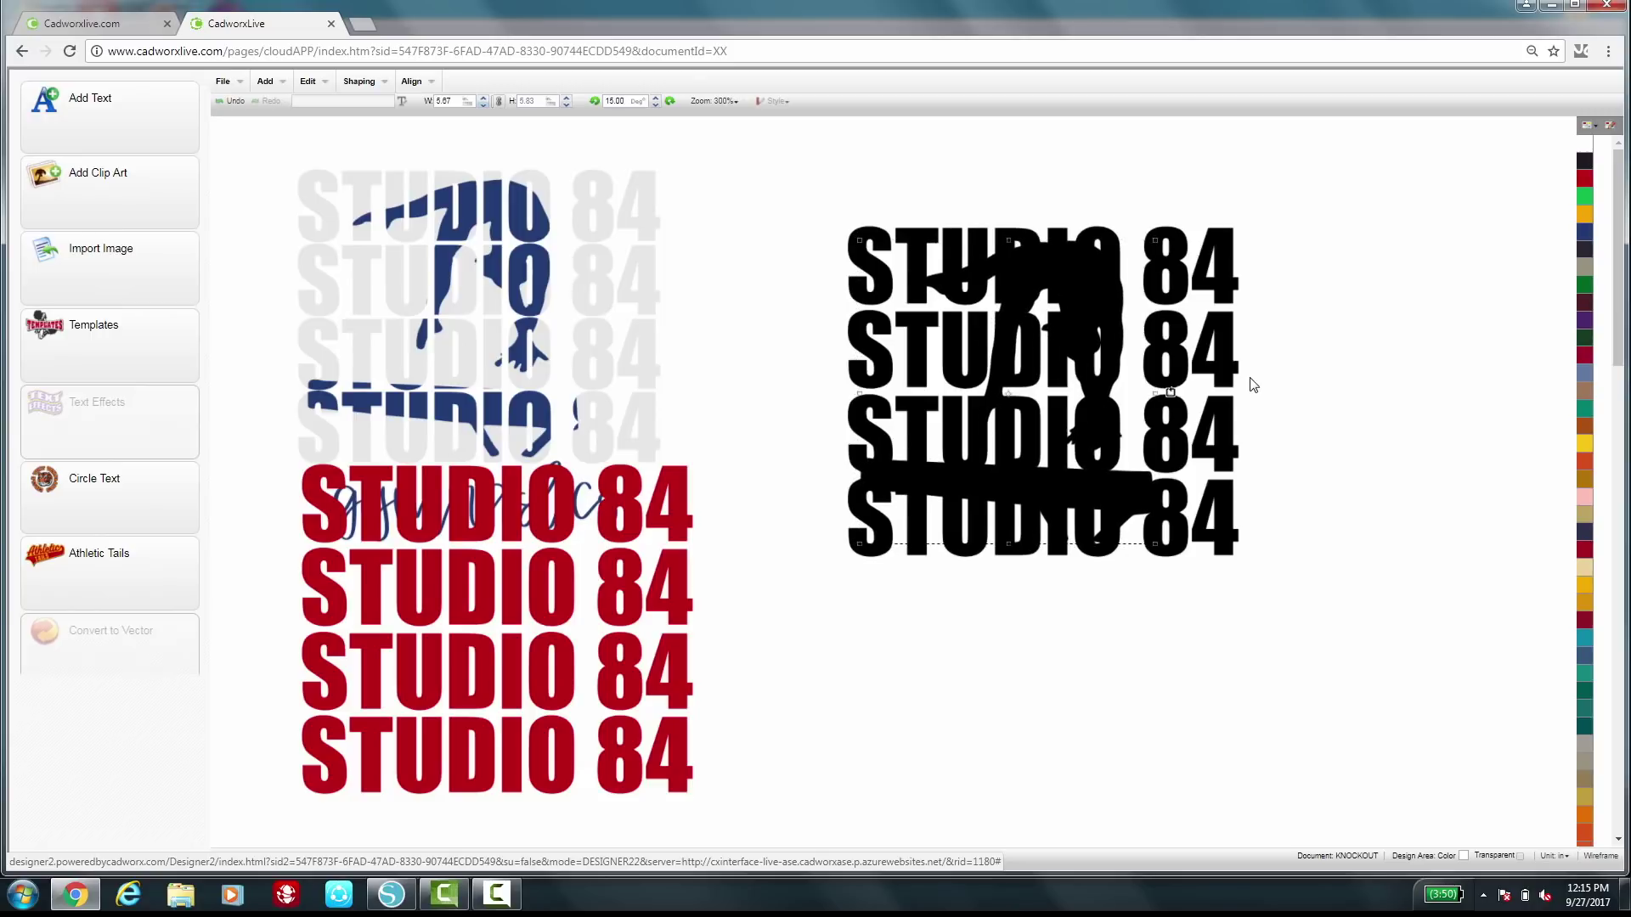
Step: Colour the gymnast silhouette Royal blue and nudge it slightly down over the black text
click(1585, 242)
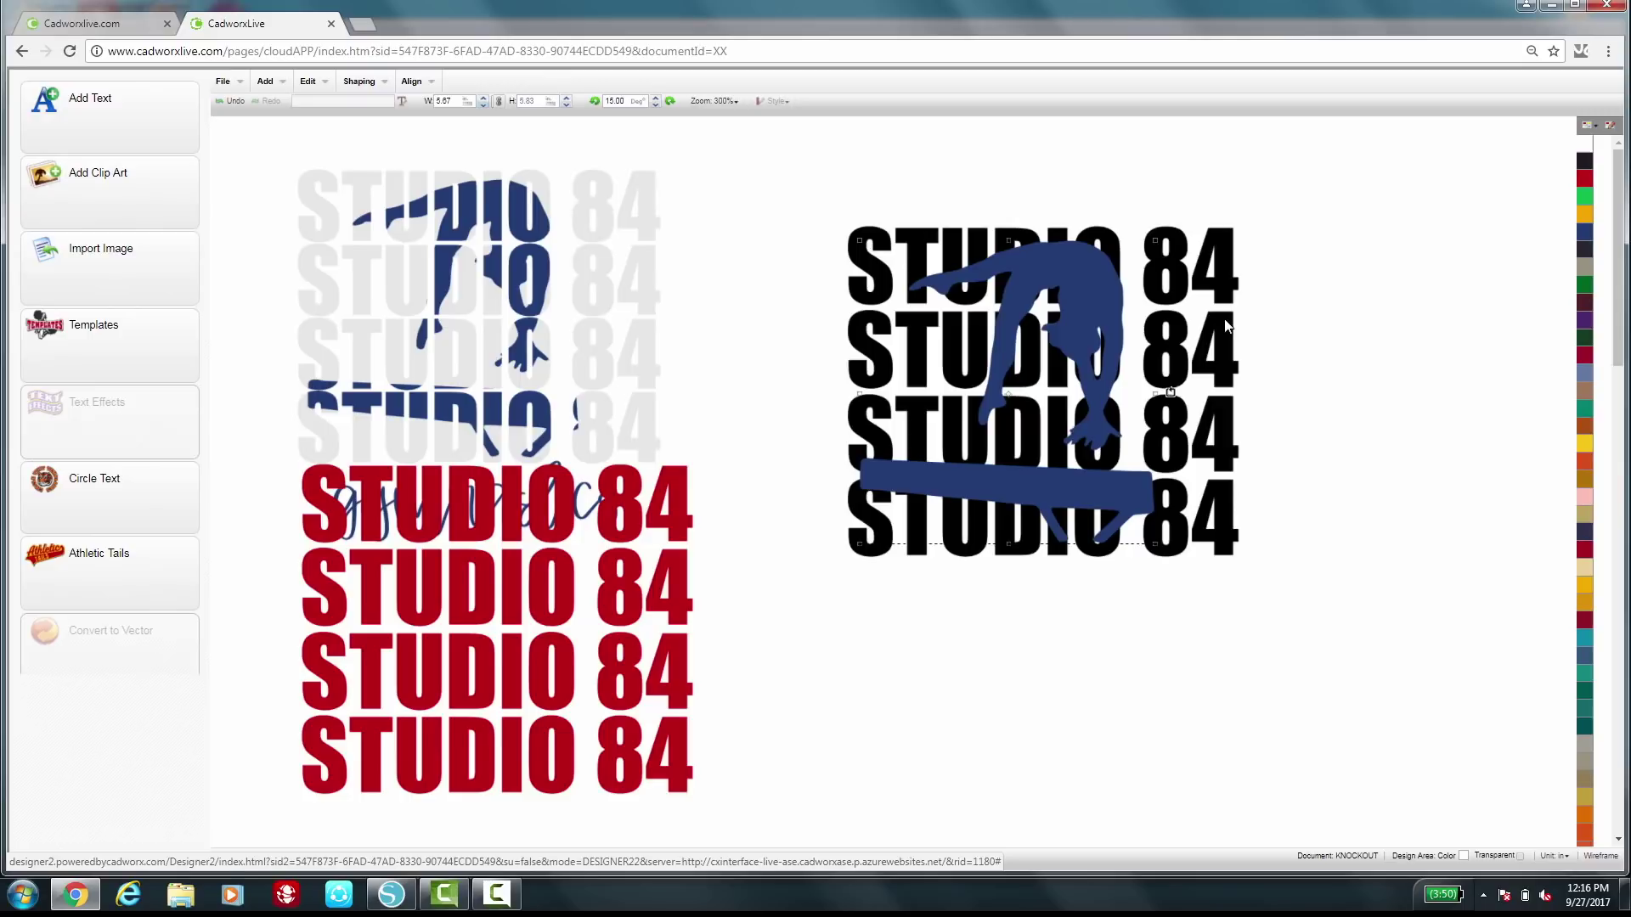
drag(1091, 308, 1091, 312)
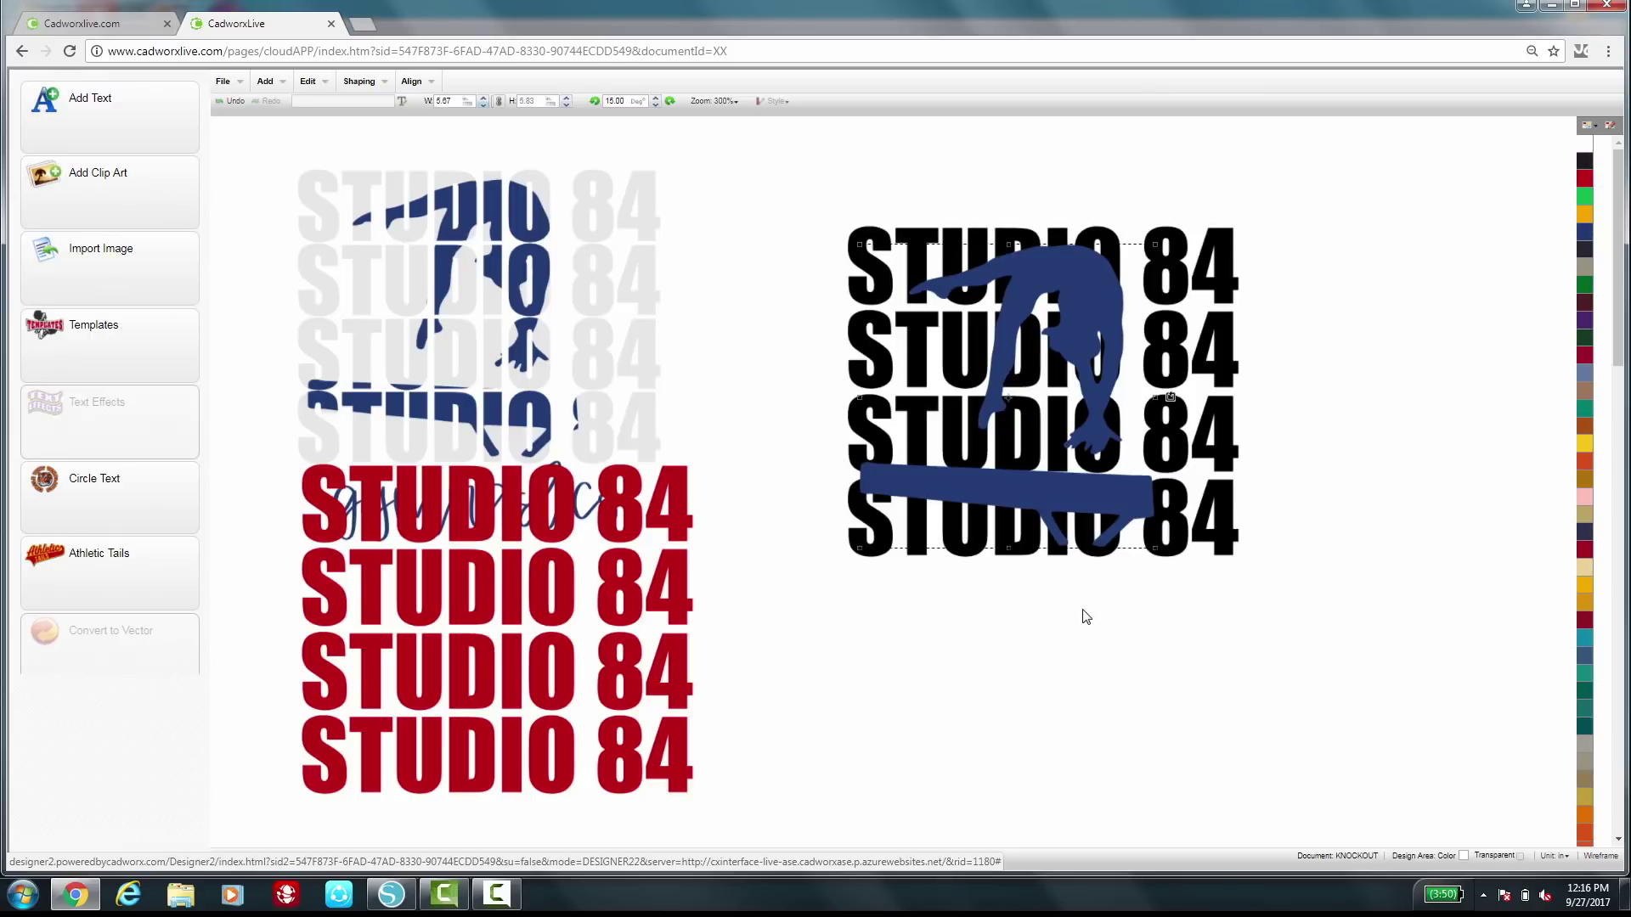
Step: Apply Back Minus Front to the black text and gymnast, then pull the blue gymnast aside
drag(782, 168, 1331, 627)
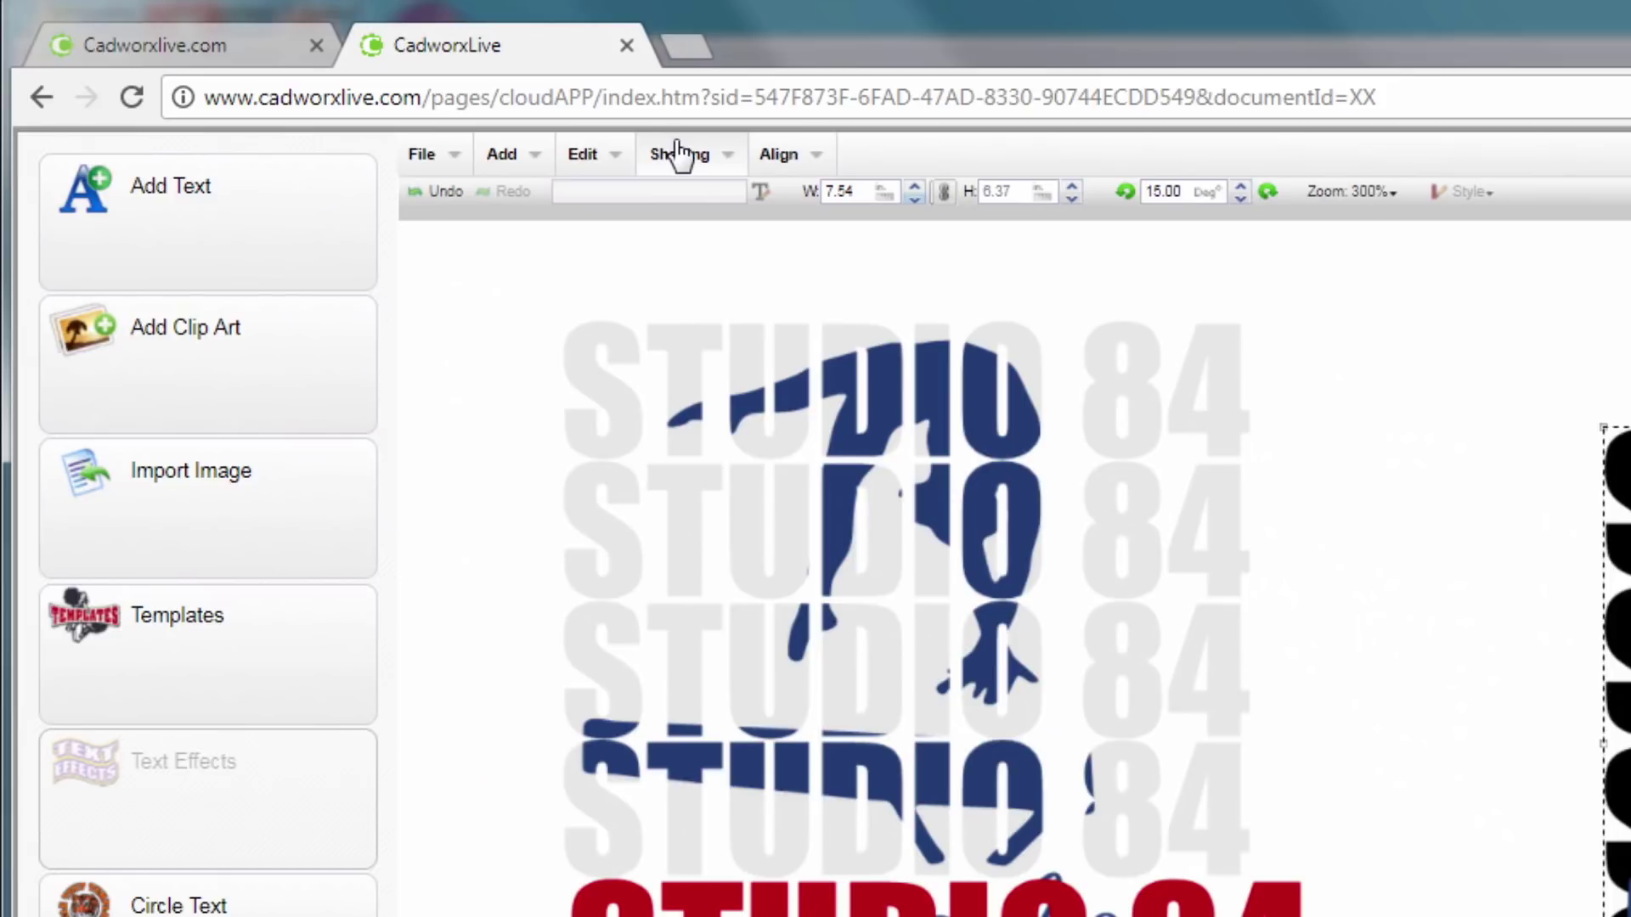
click(677, 153)
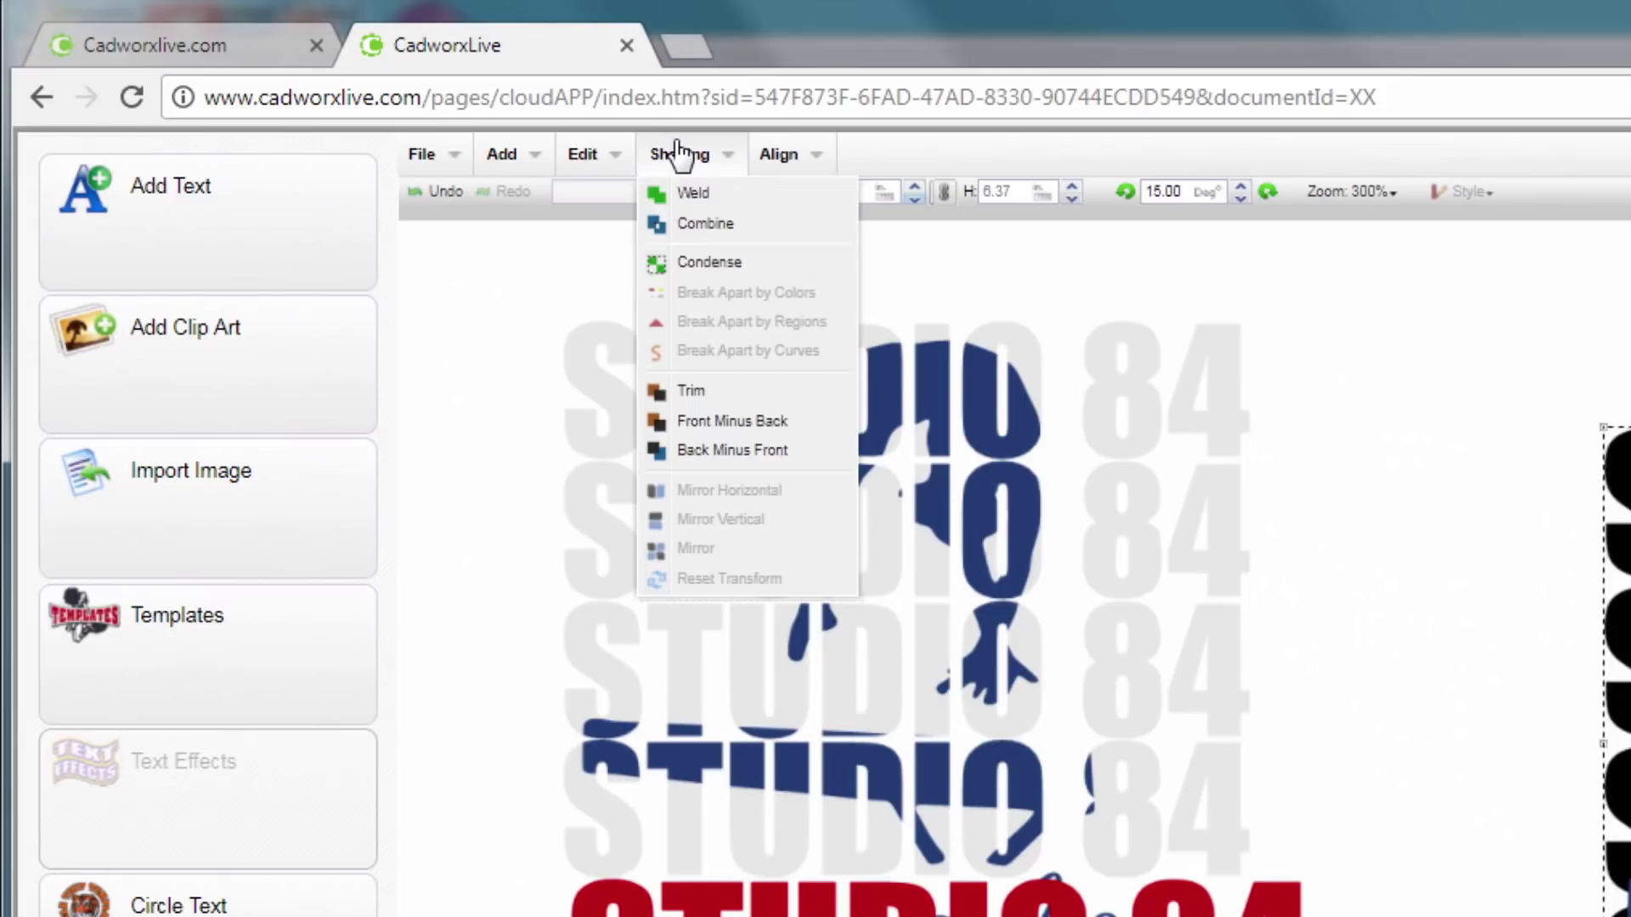
click(776, 441)
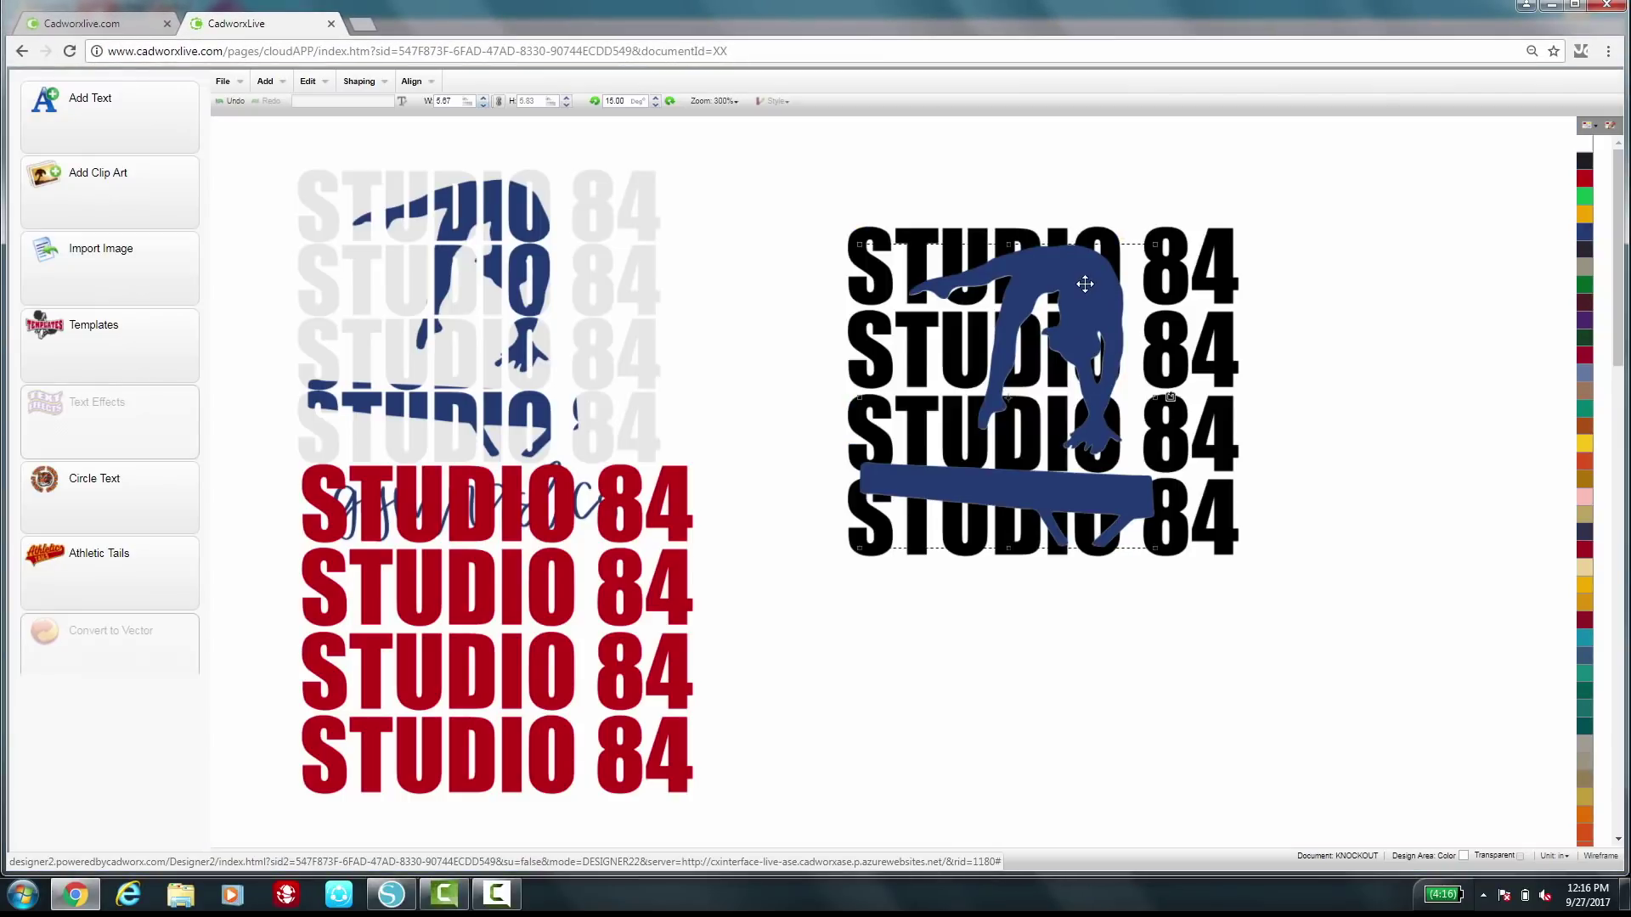
drag(1116, 306, 1385, 374)
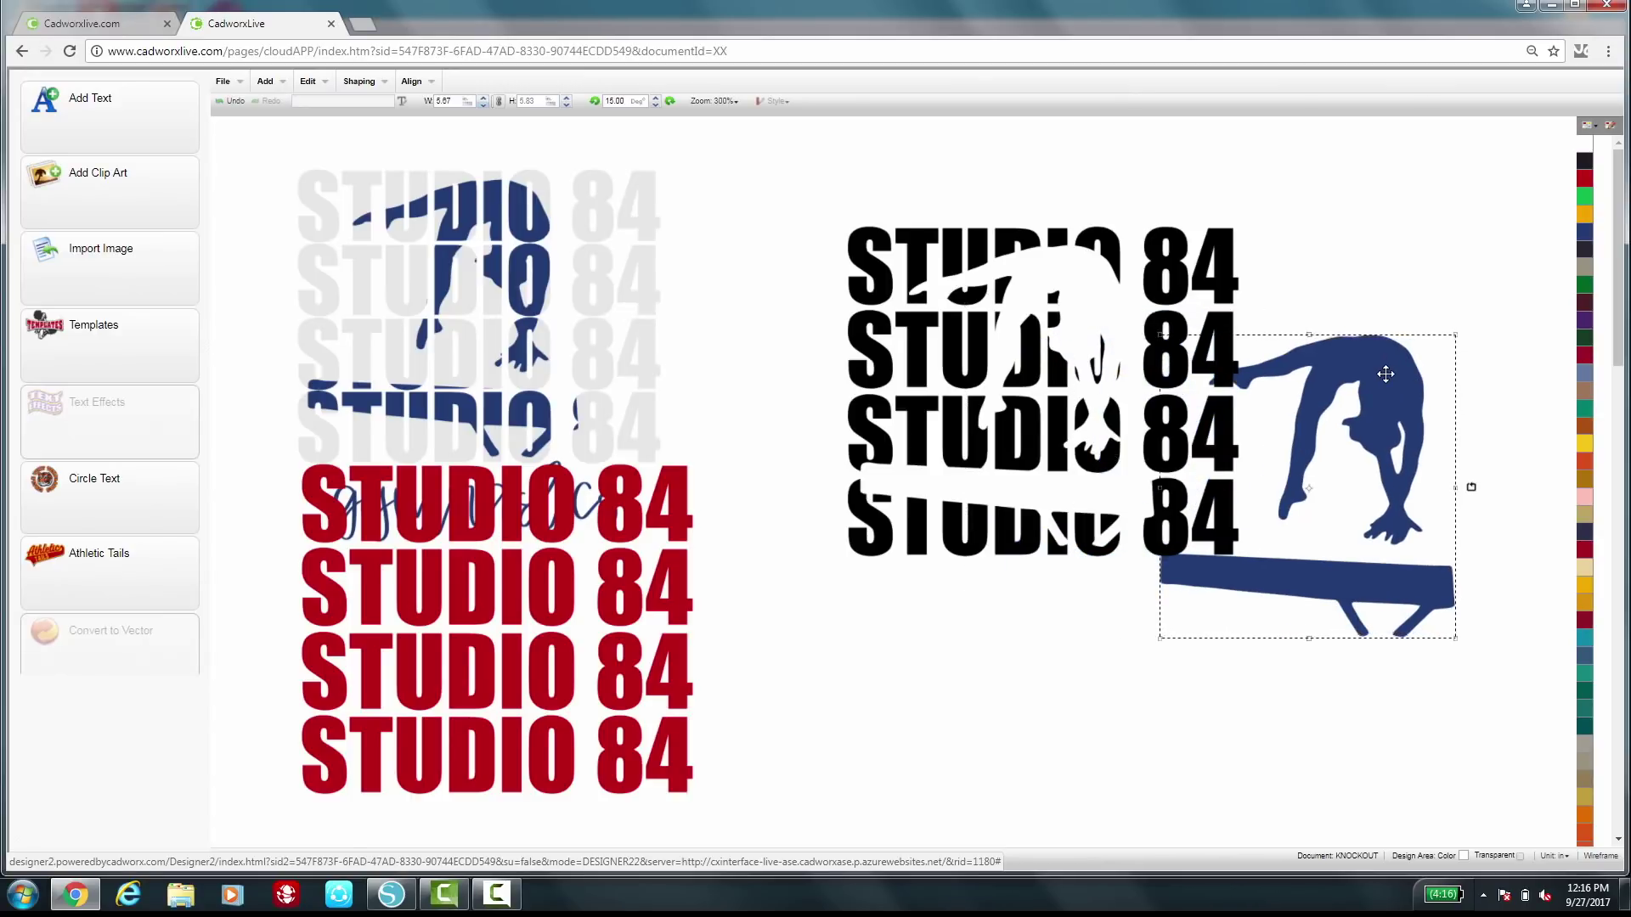
Step: Delete the blue gymnast, slide the red STUDIO 84 stack behind the black knockout, and select both
key(Delete)
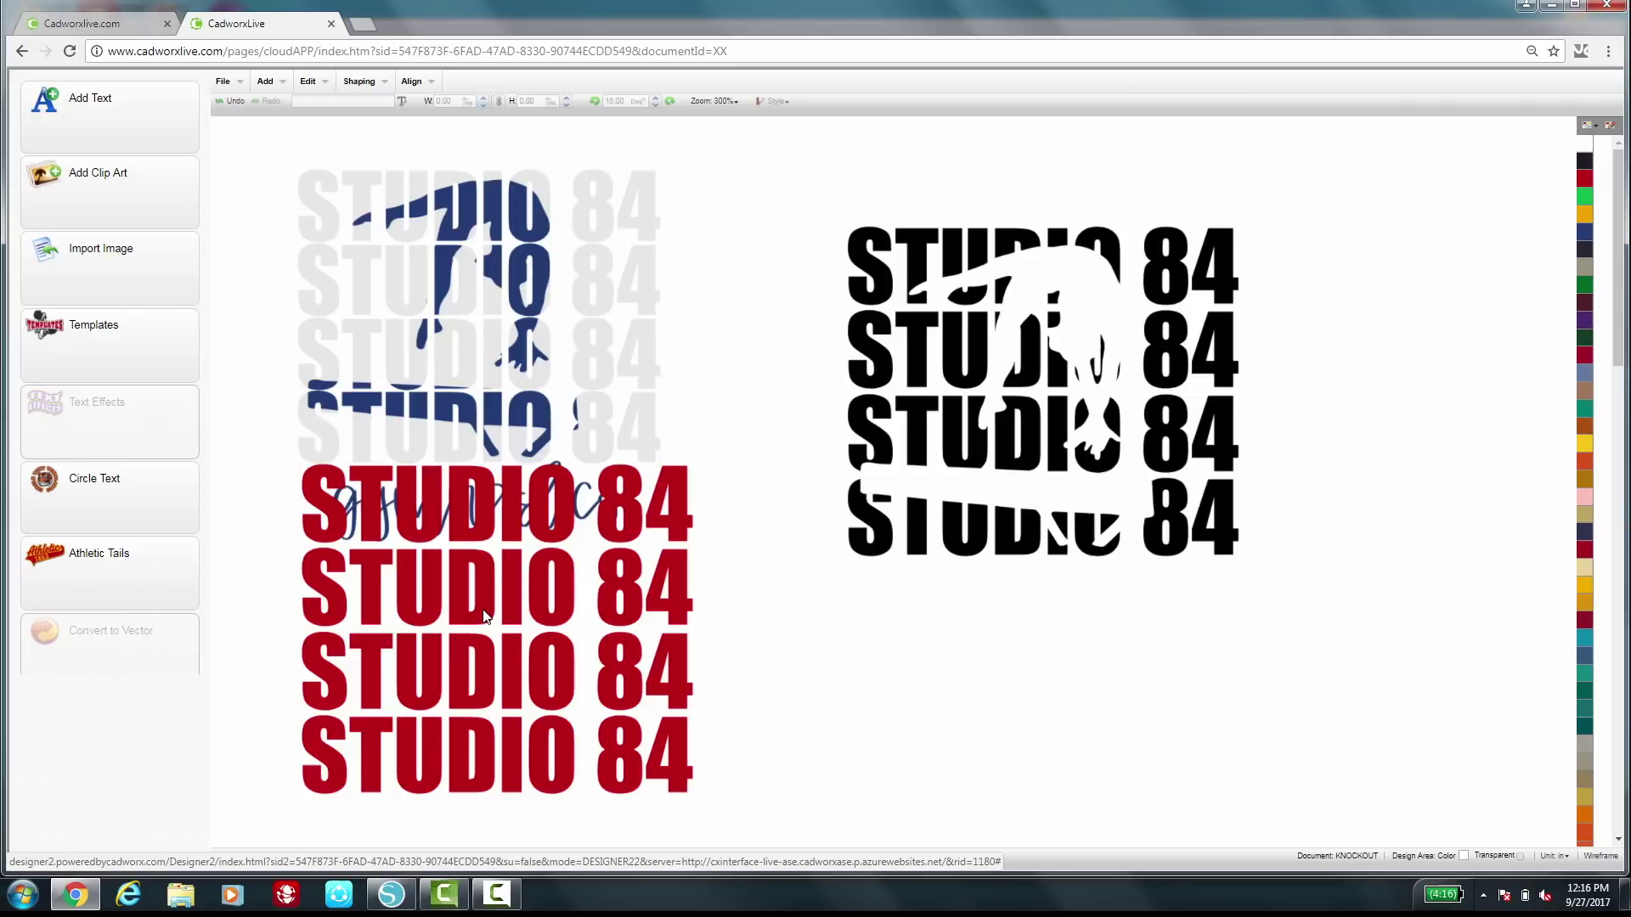
drag(484, 614, 1030, 373)
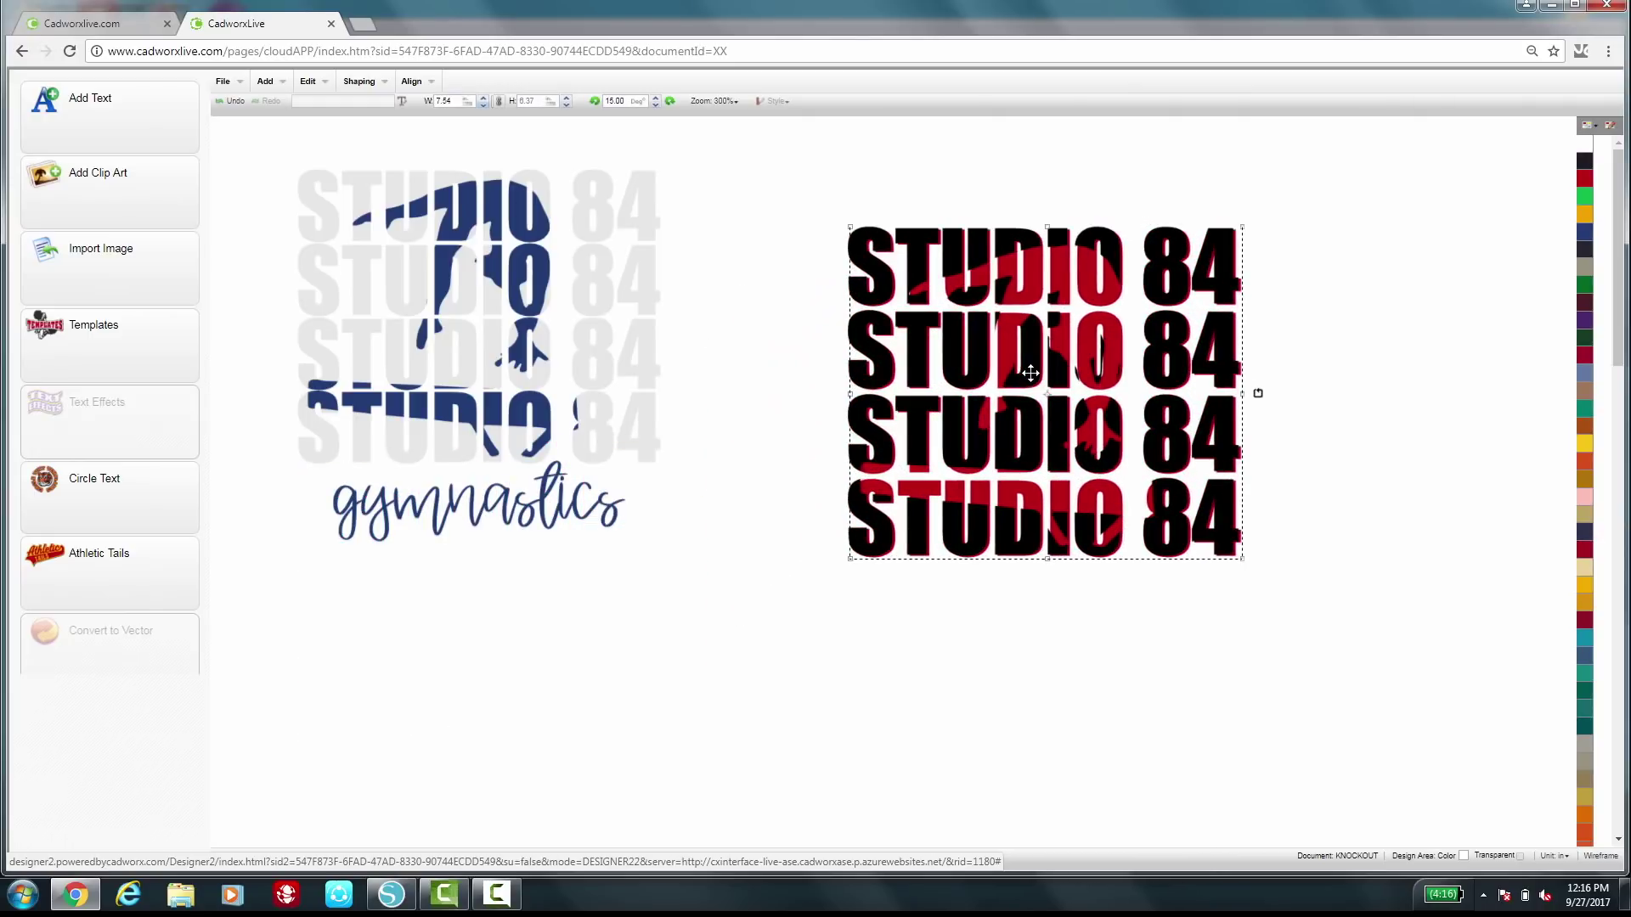
click(1236, 603)
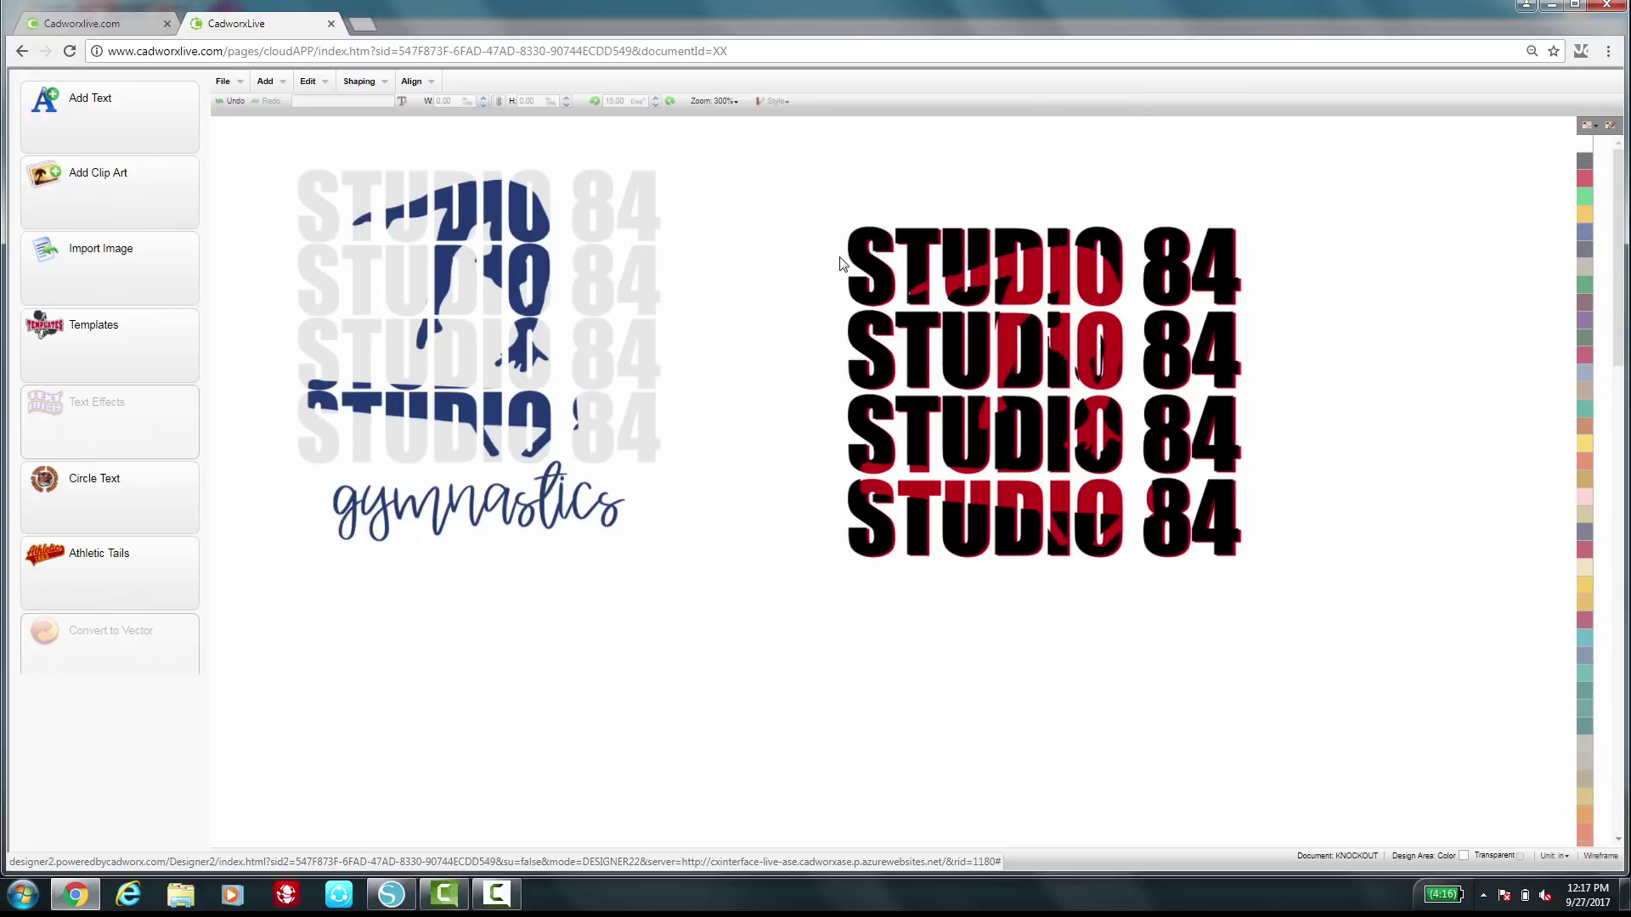
drag(822, 190, 1334, 618)
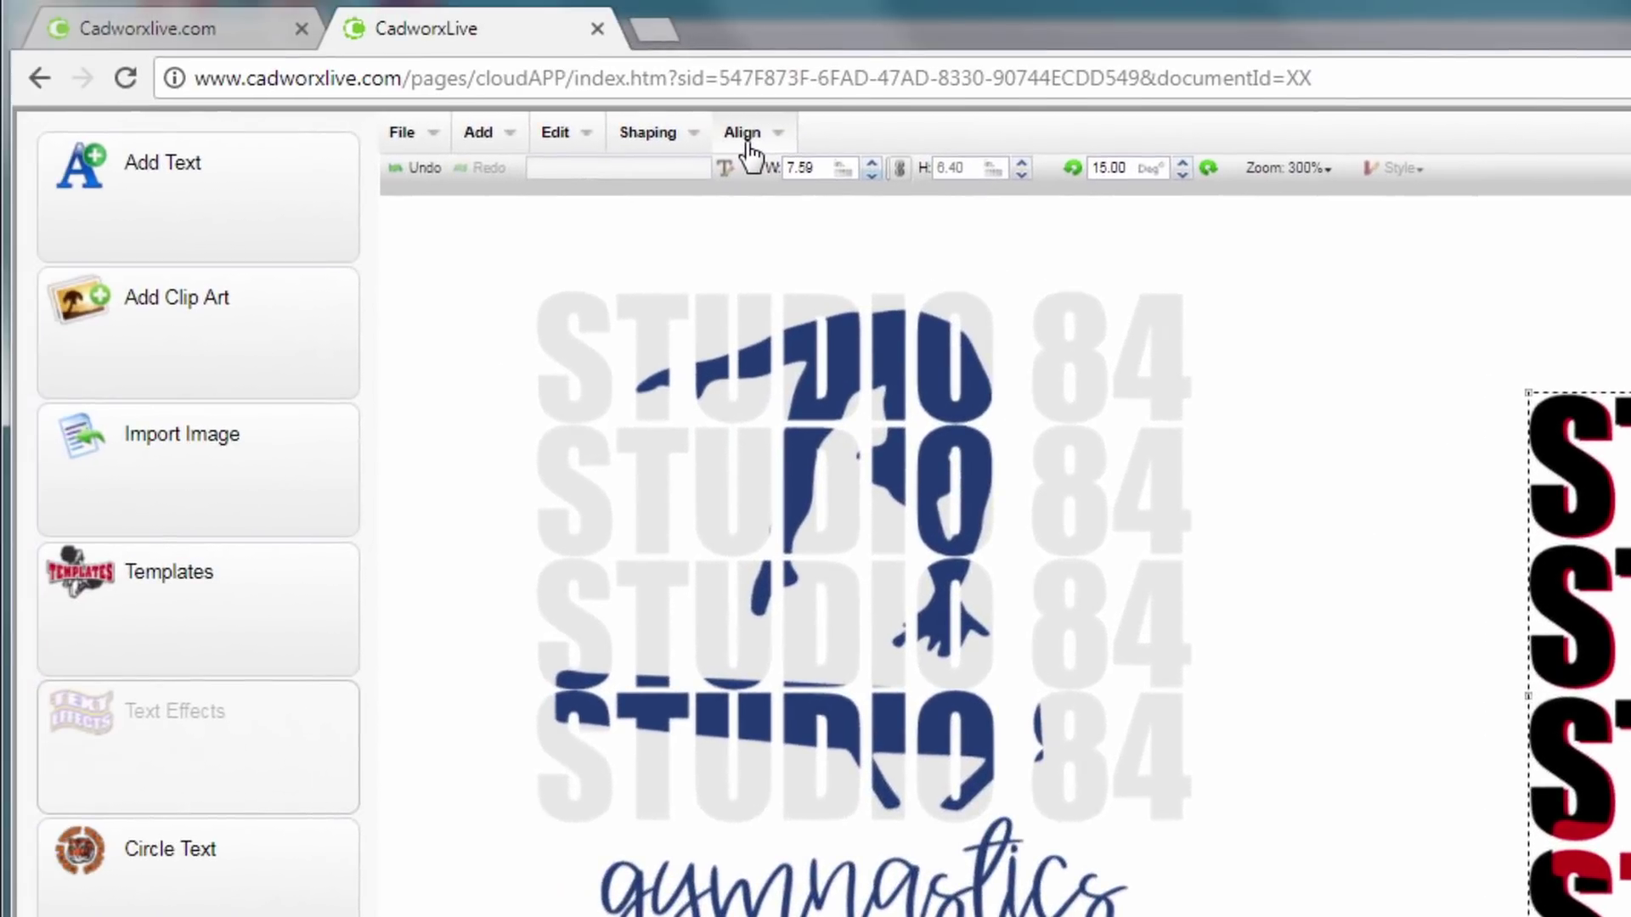
Step: Open the Align options for the selected red and black STUDIO 84 stacks
click(748, 151)
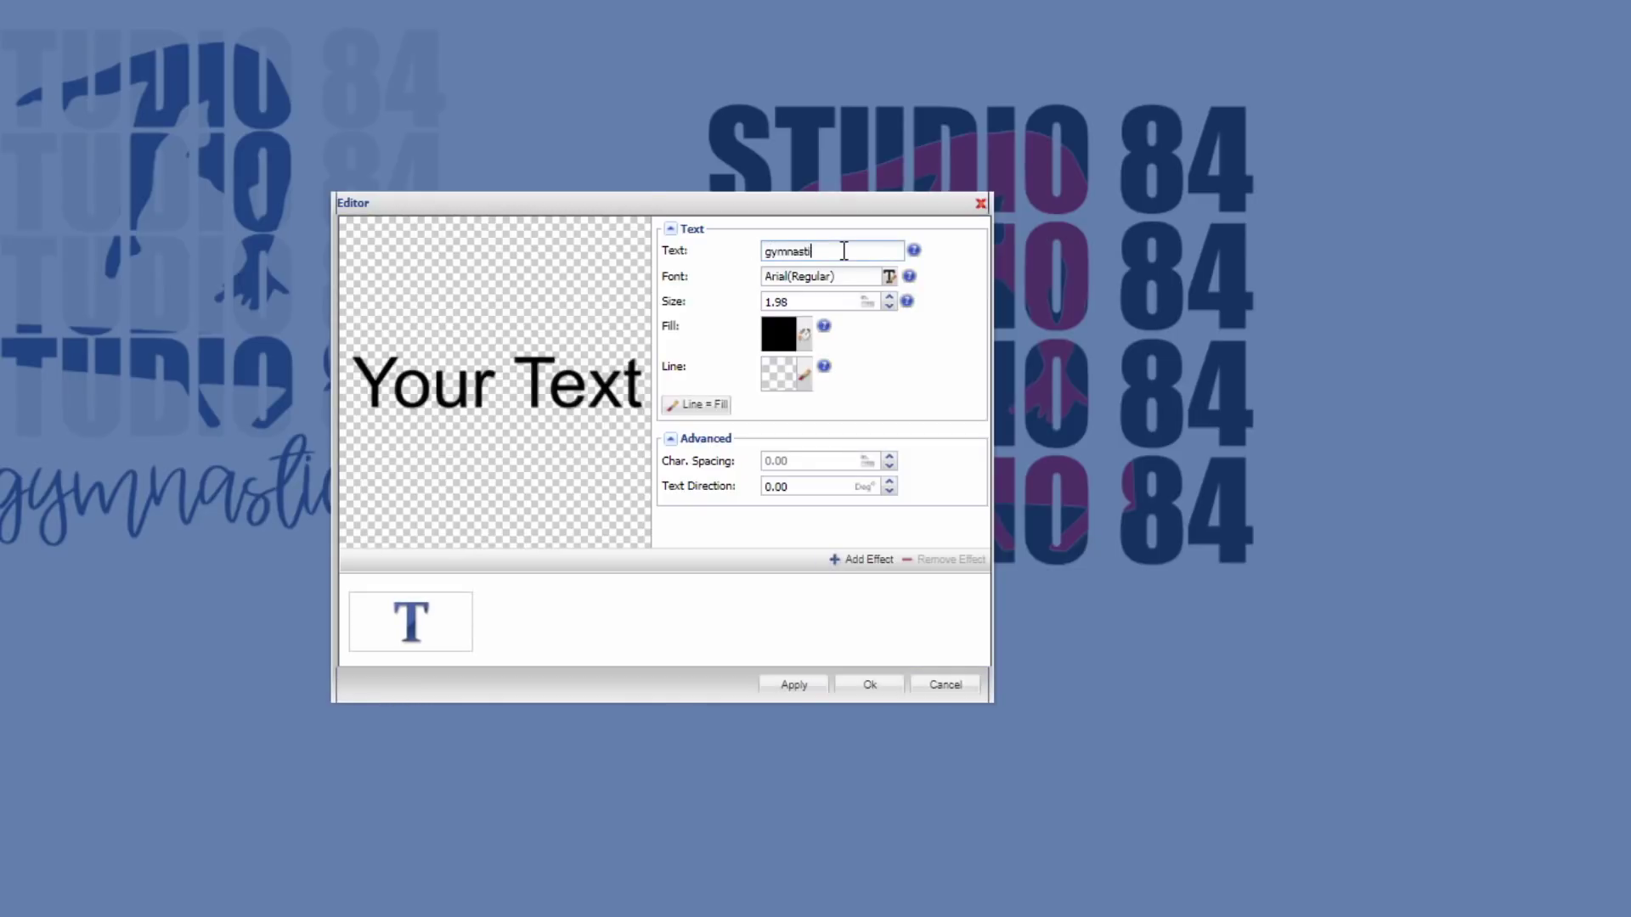
Step: Finish typing 'gymnastics' and set it in the Albret Regular script font
text(cs)
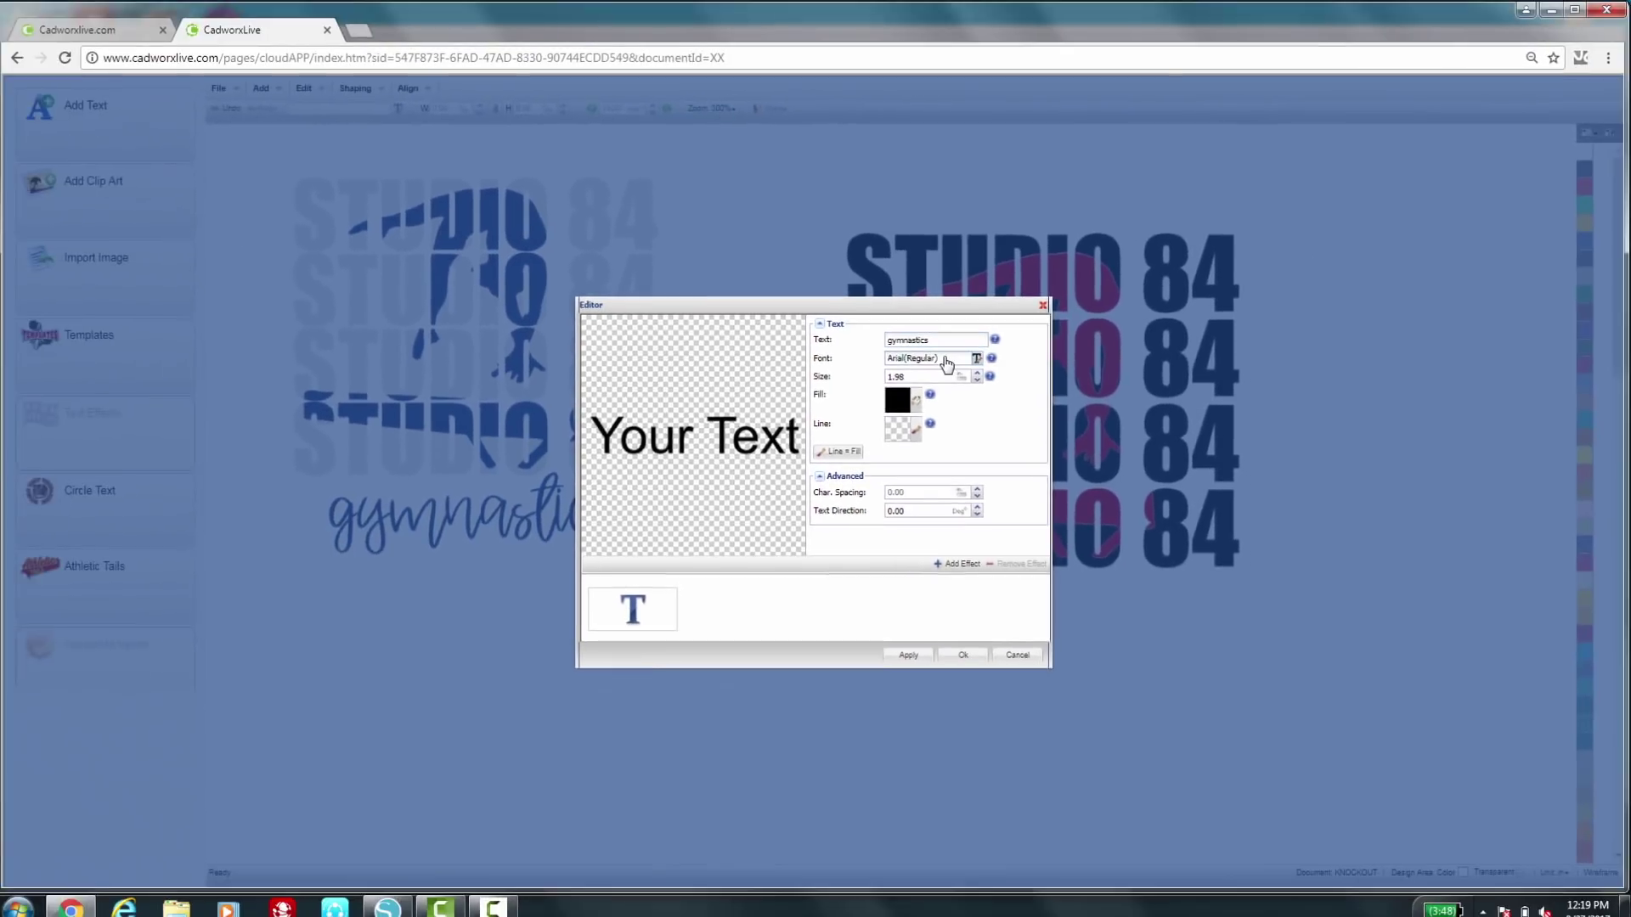
click(889, 276)
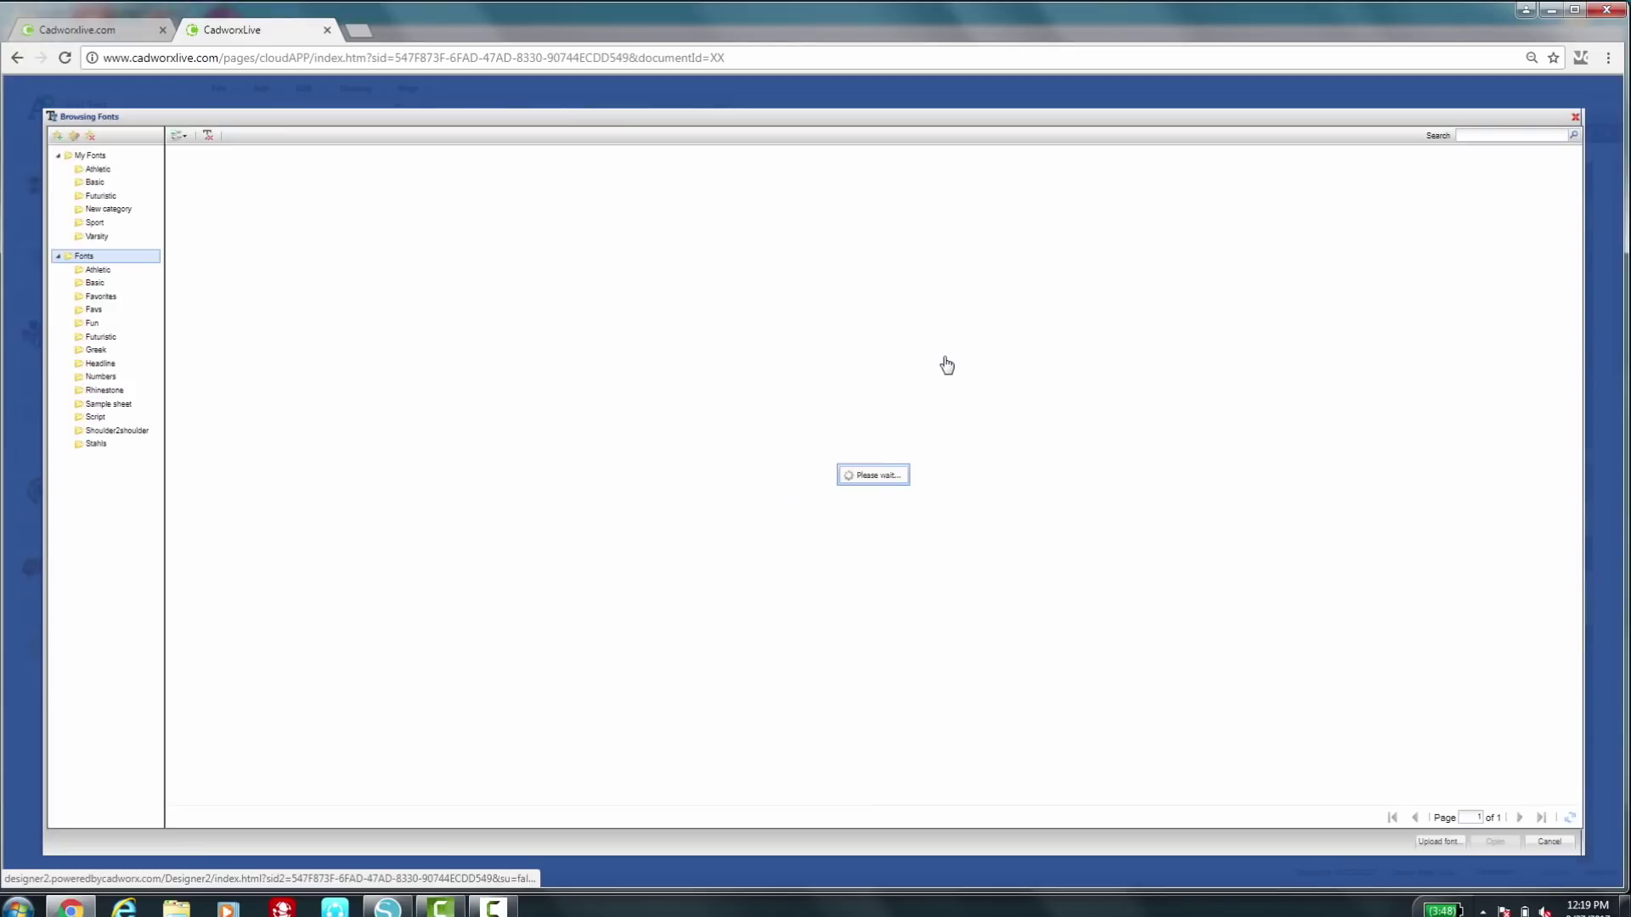
click(106, 157)
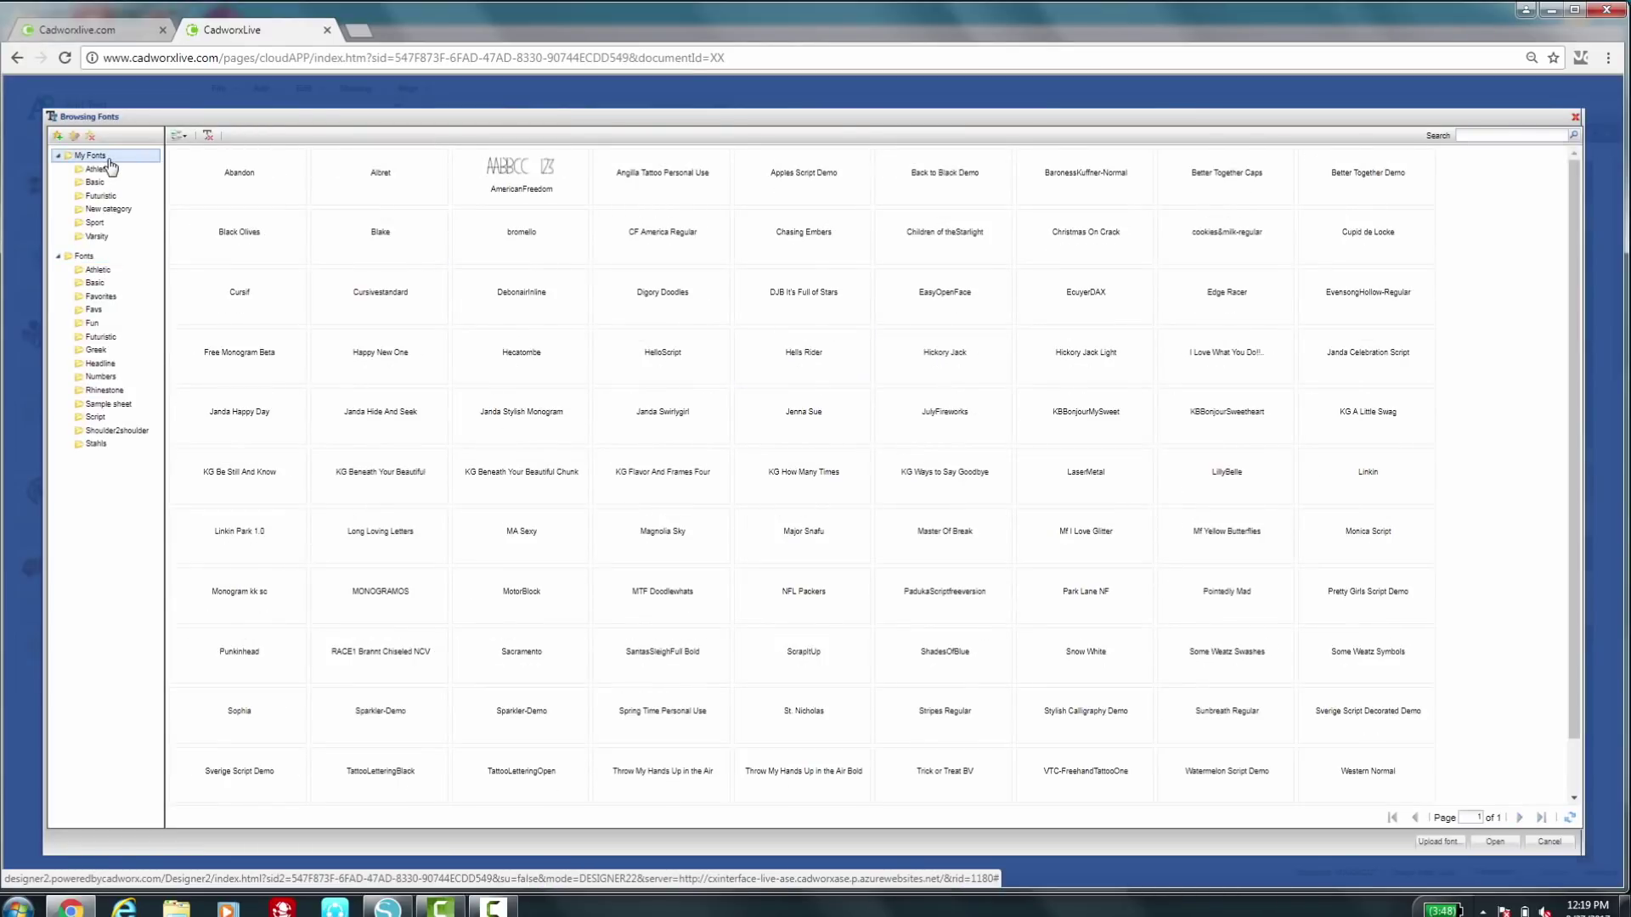
click(413, 193)
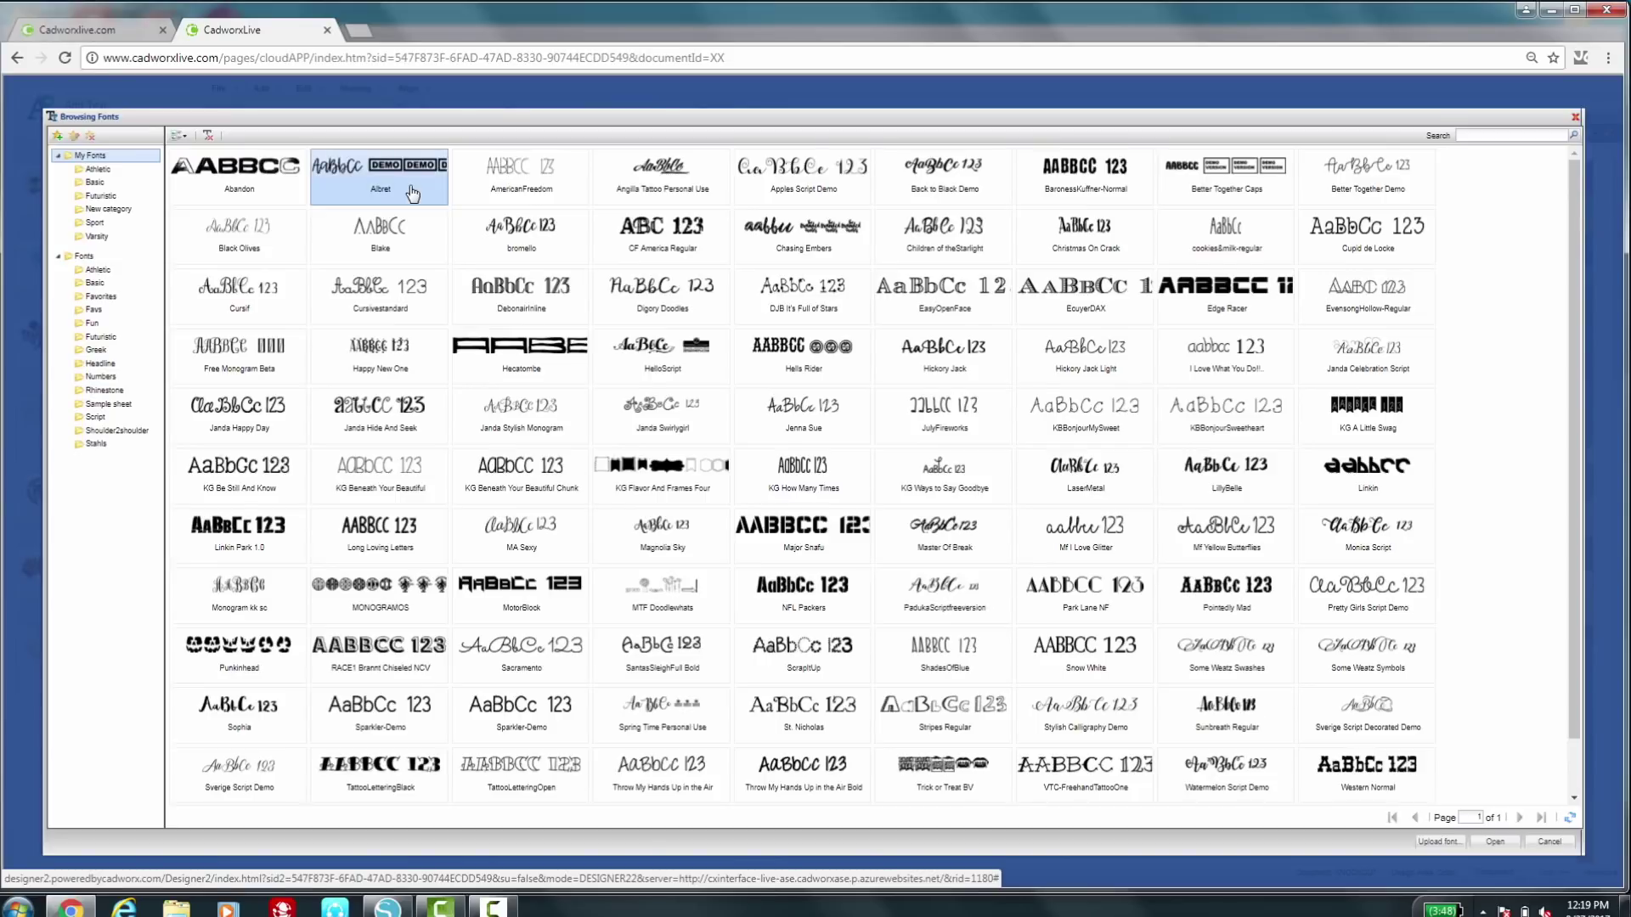
double_click(413, 194)
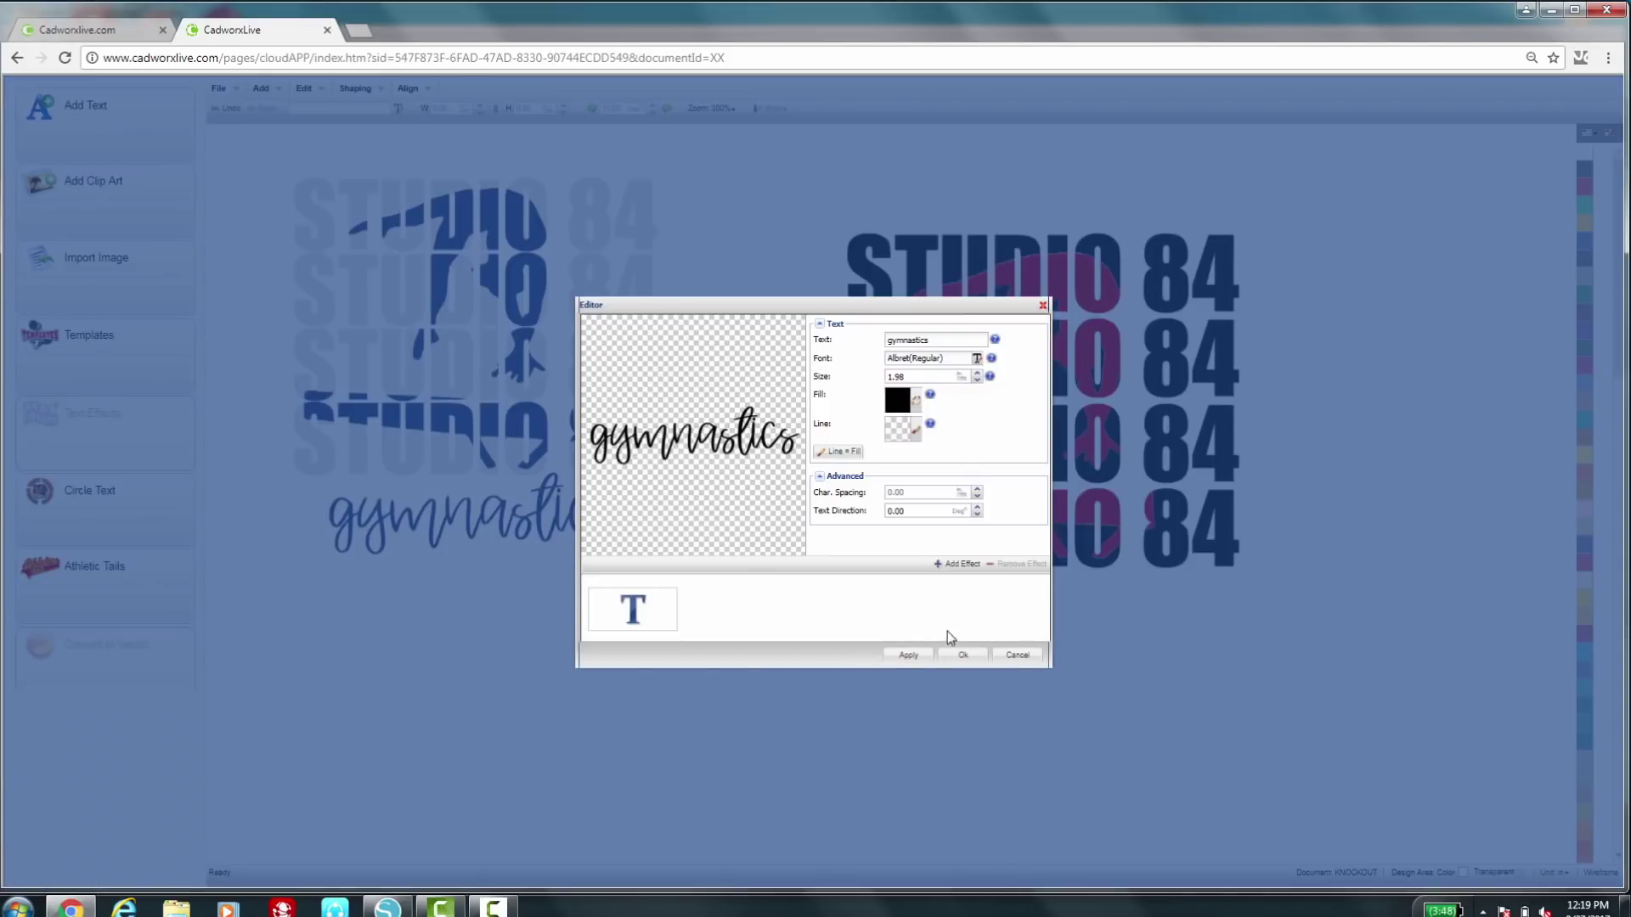
Step: Add the gymnastics text, shrink it to about 5.59 wide, and centre it beneath STUDIO 84
click(965, 656)
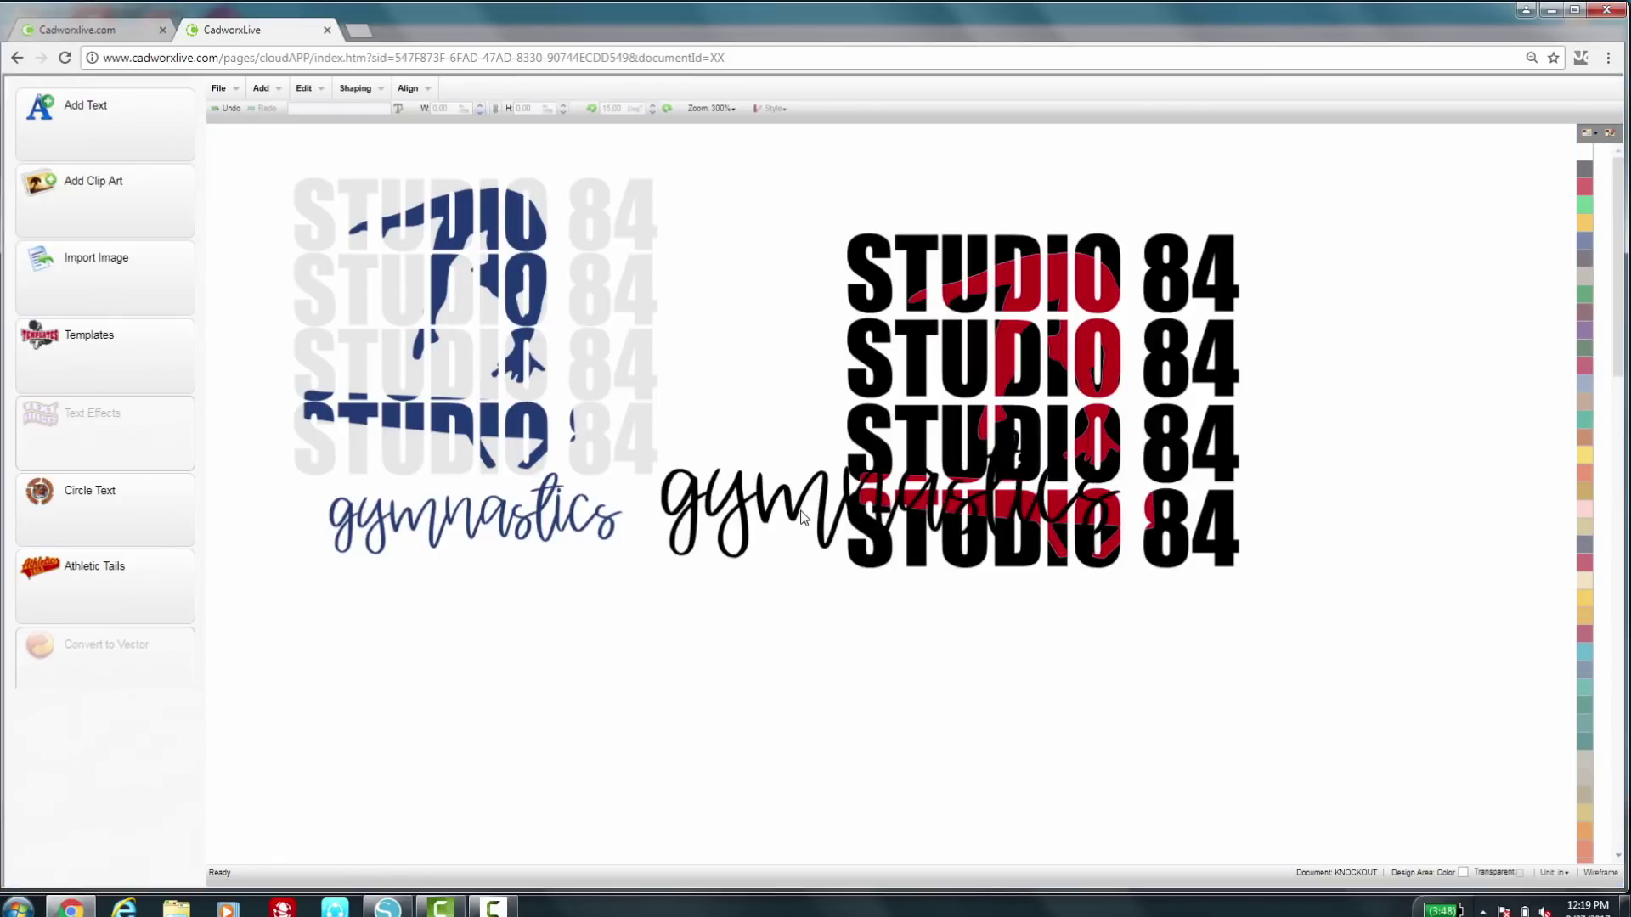
drag(803, 518, 960, 657)
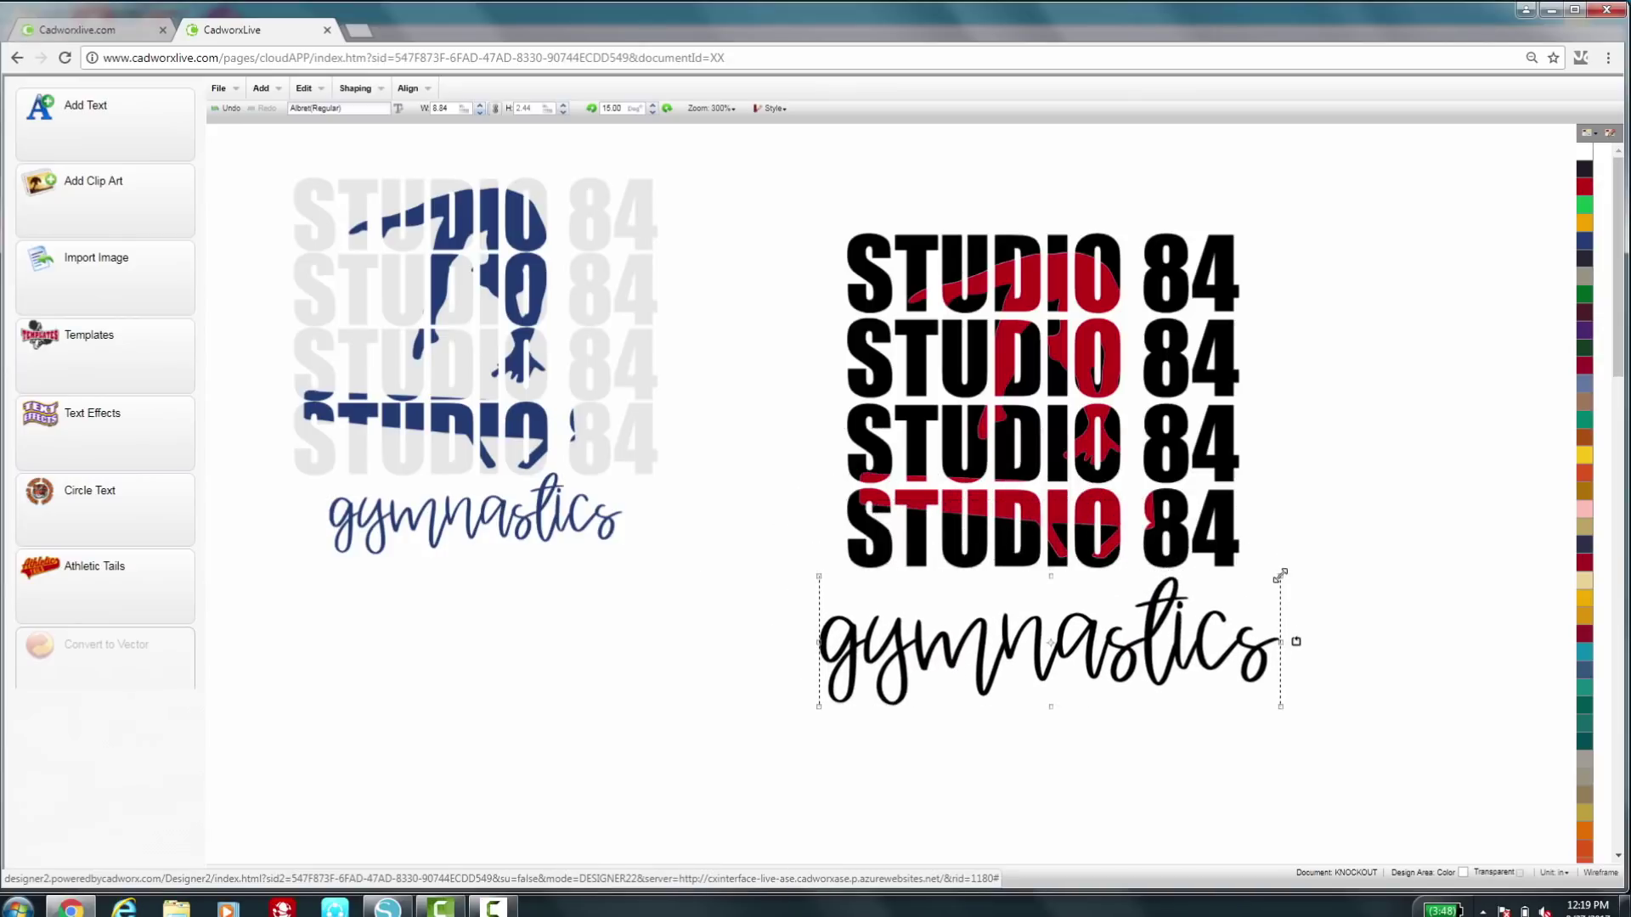
drag(1281, 577, 1119, 616)
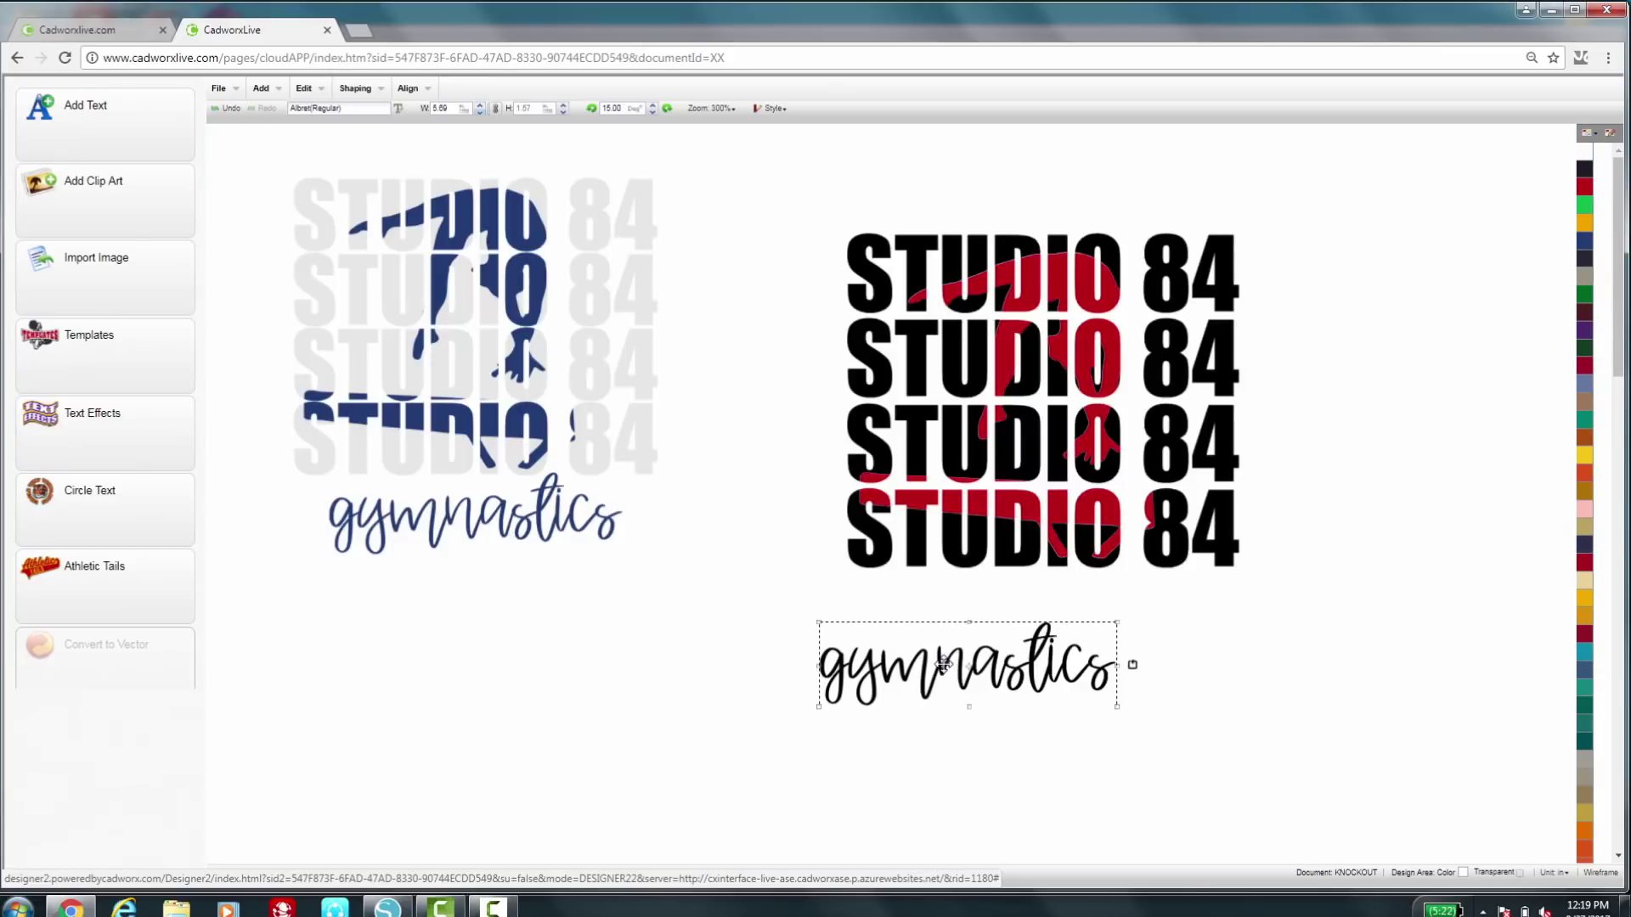
drag(943, 663, 1027, 613)
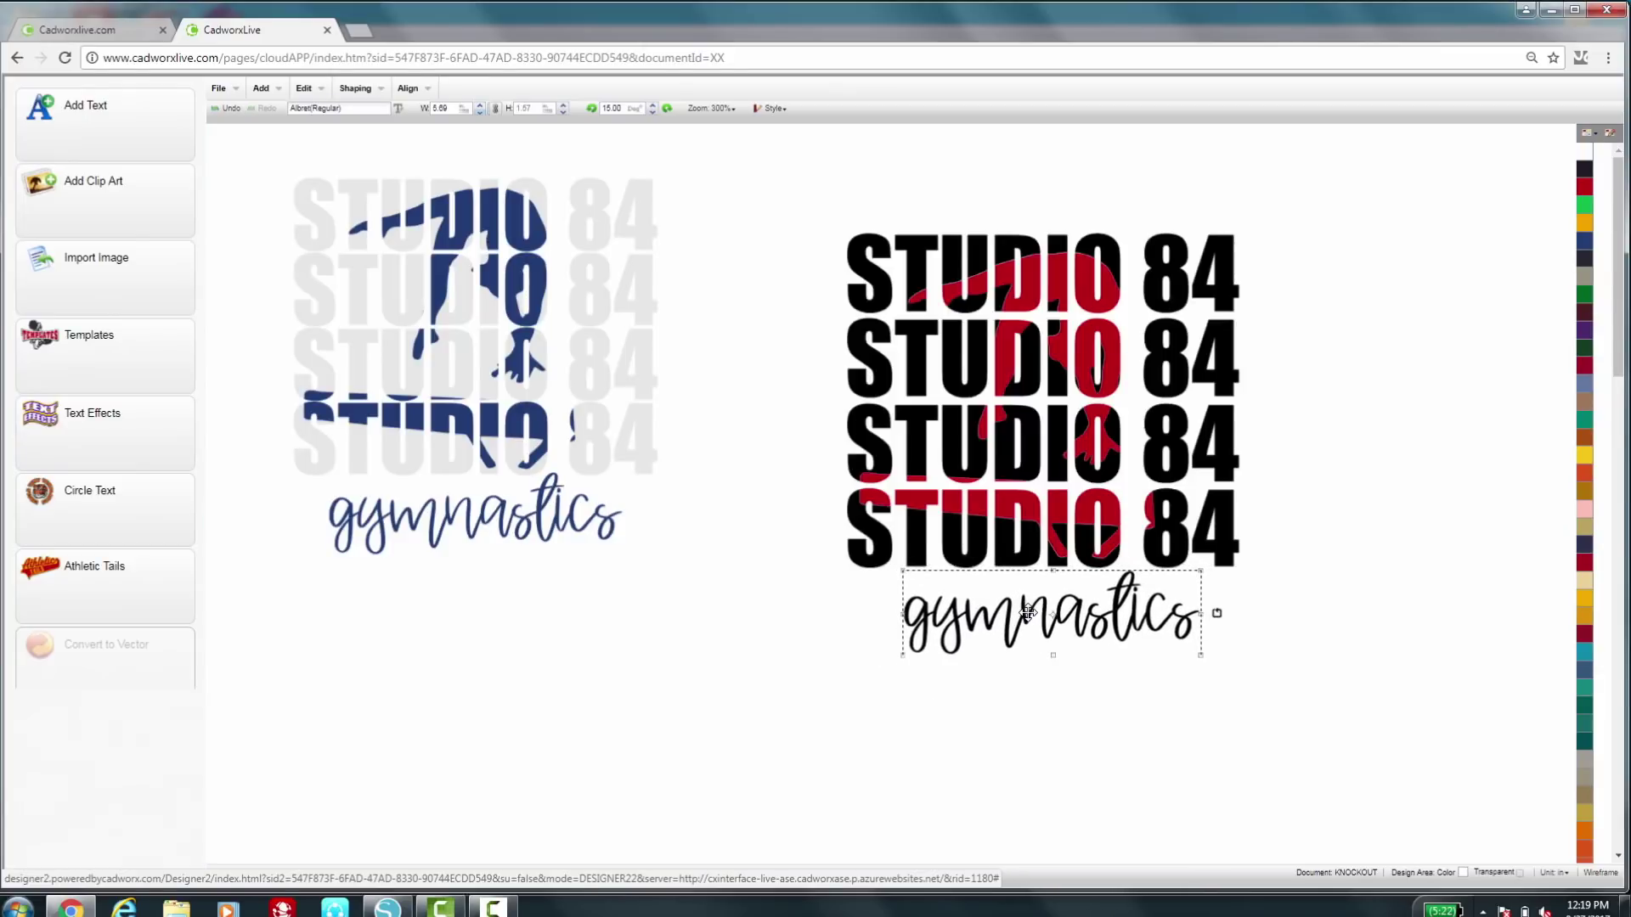
click(1101, 737)
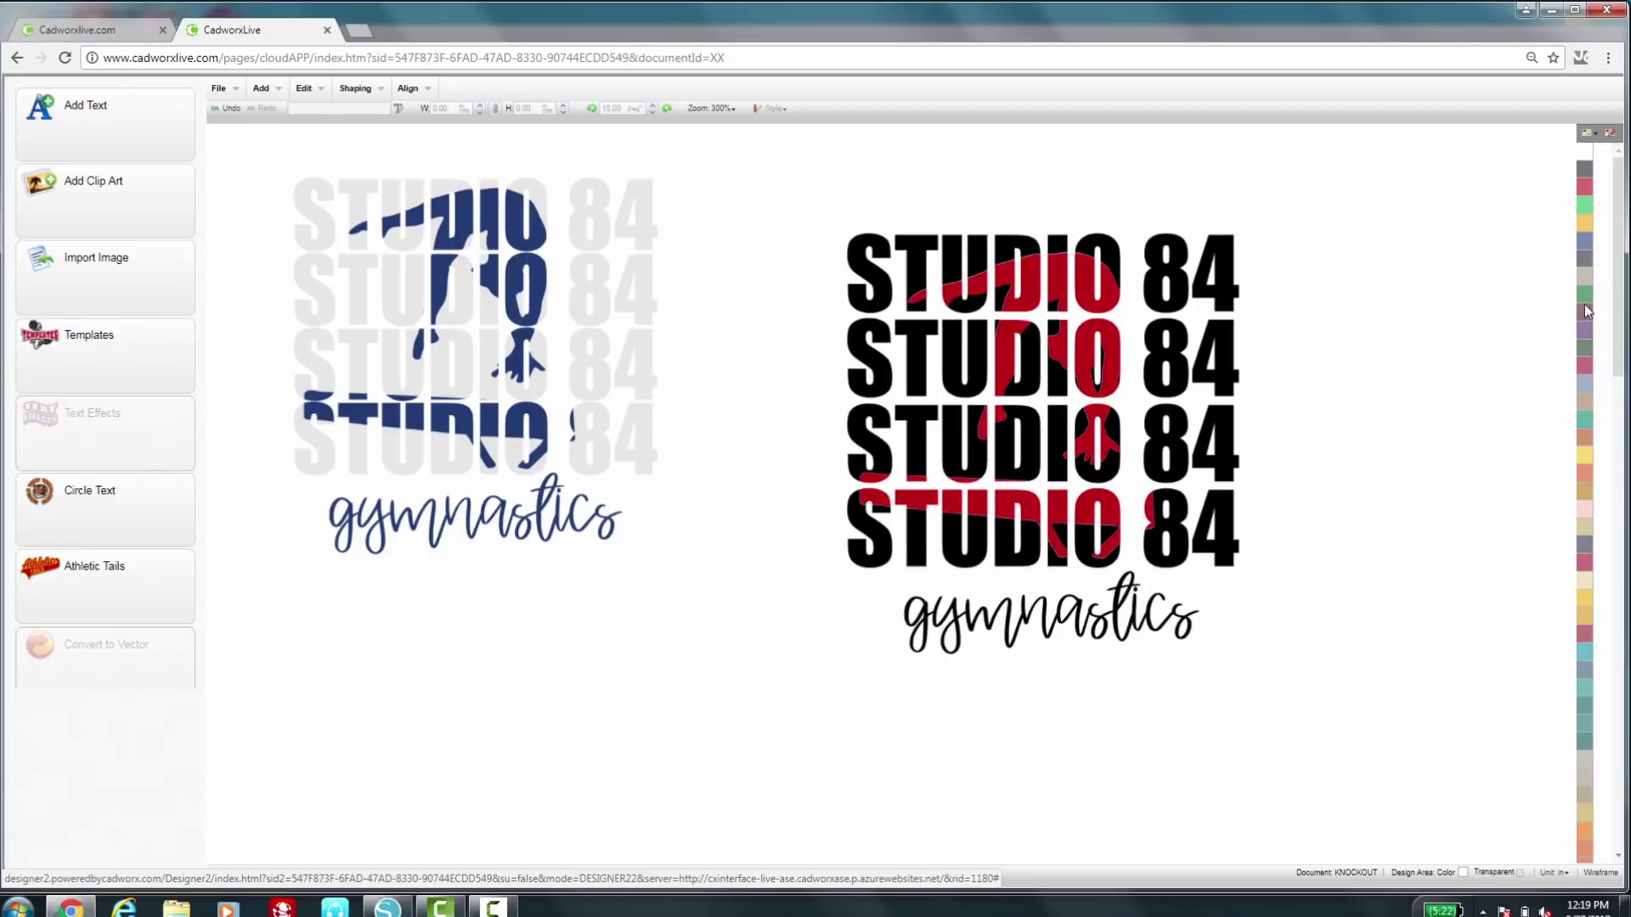
scroll(1585, 434, down, 1)
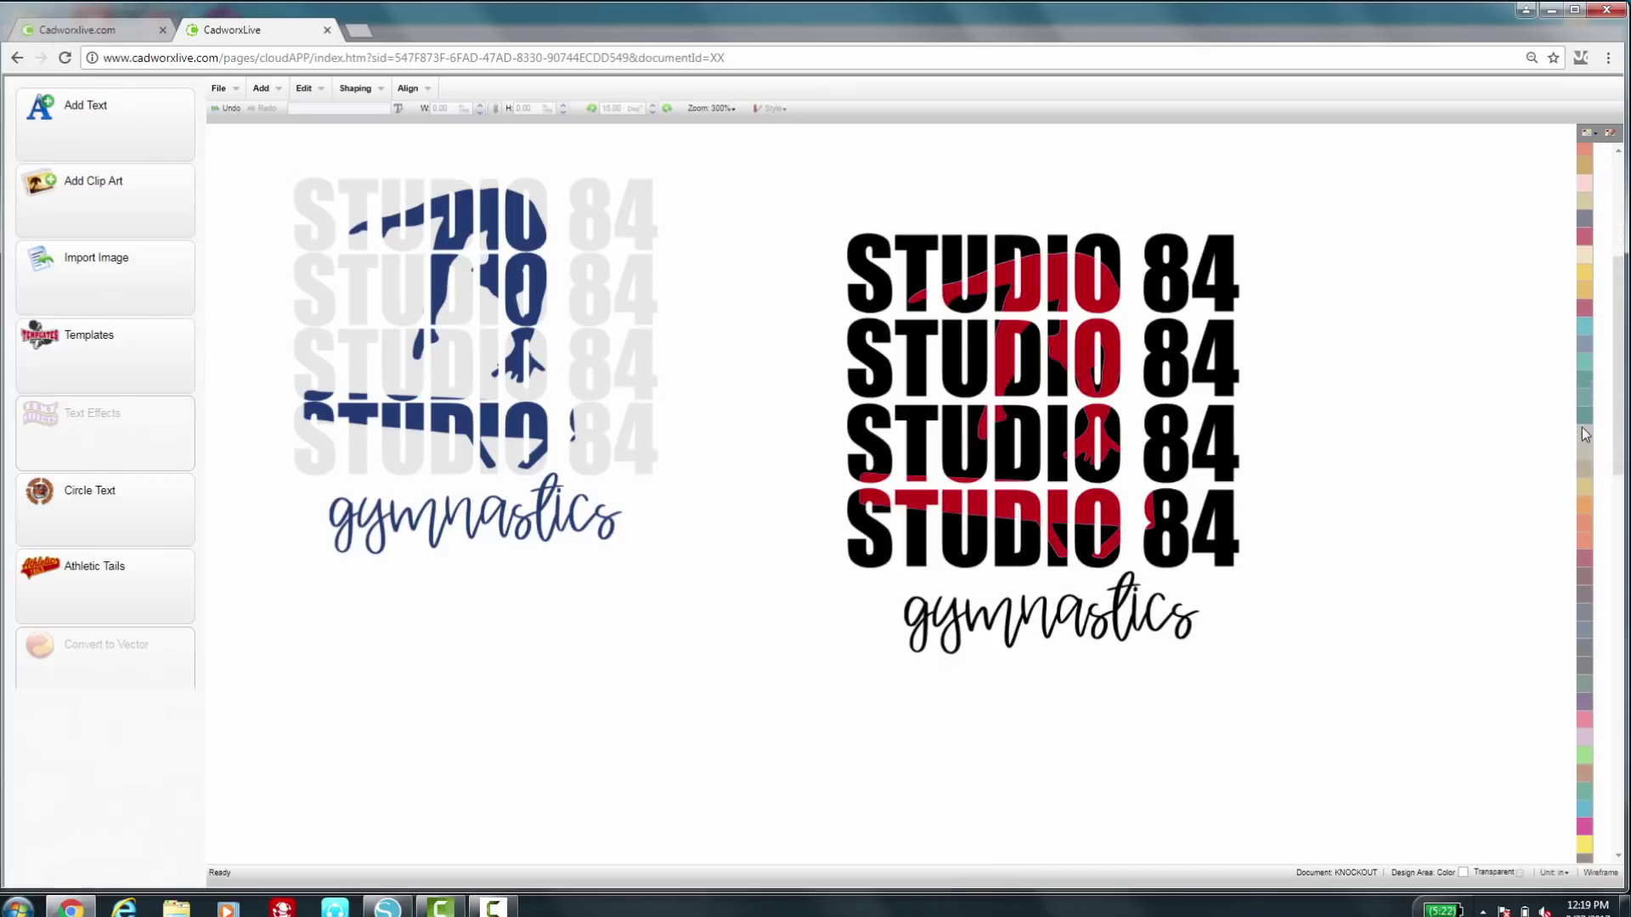
Step: Marquee-select the blue STUDIO 84 gymnastics design on the left of the page
scroll(1585, 435, up, 1)
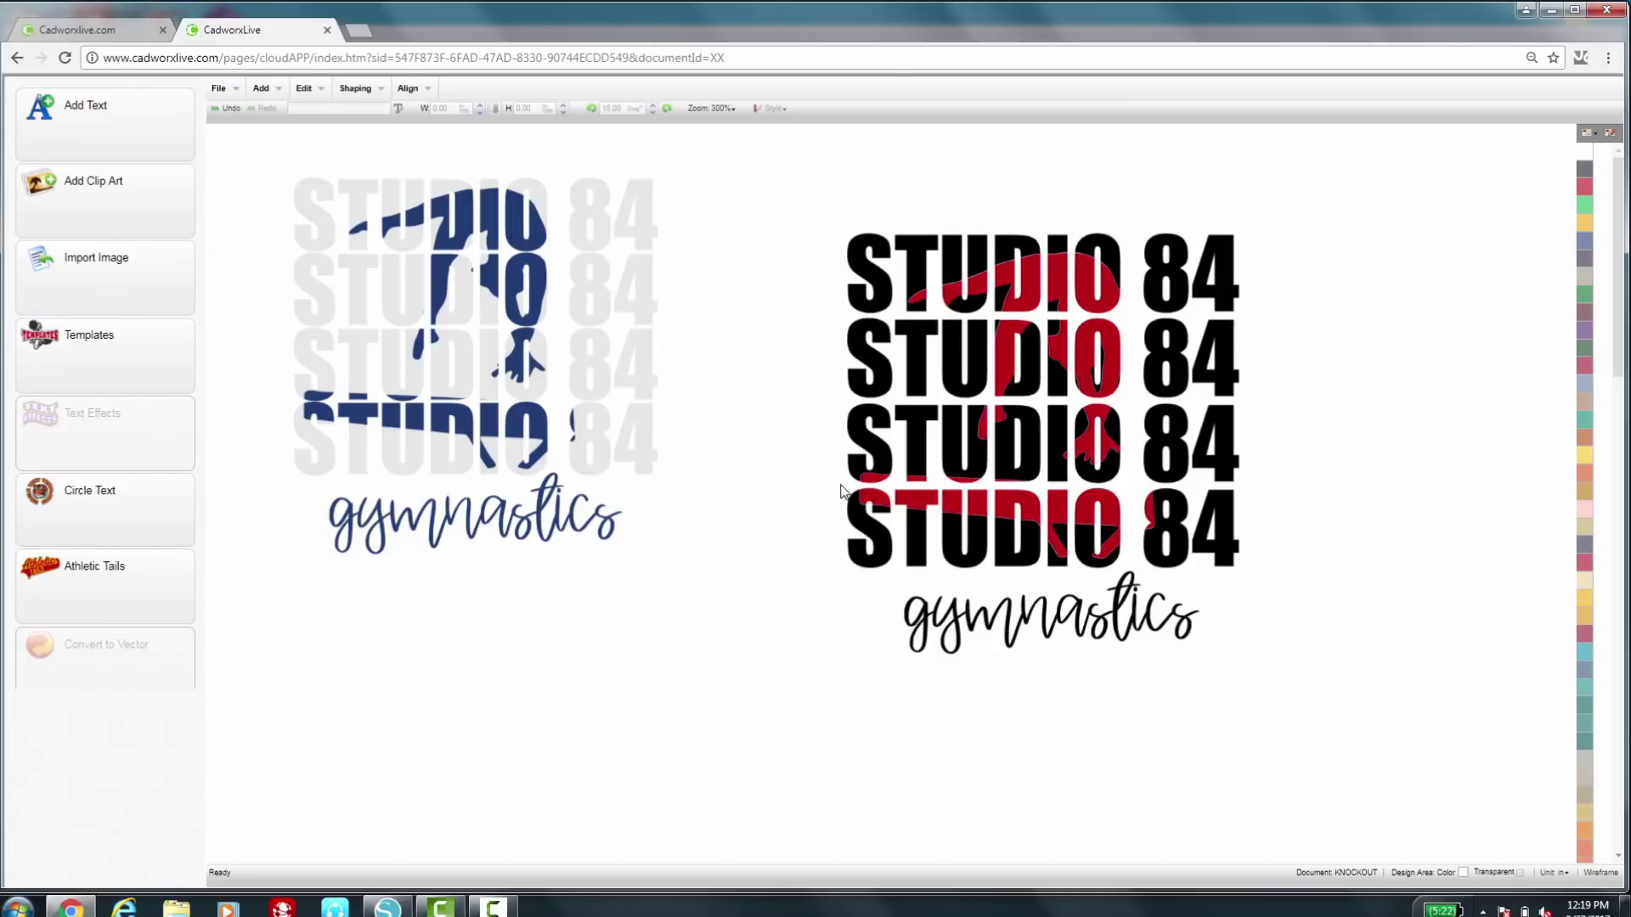
click(1053, 637)
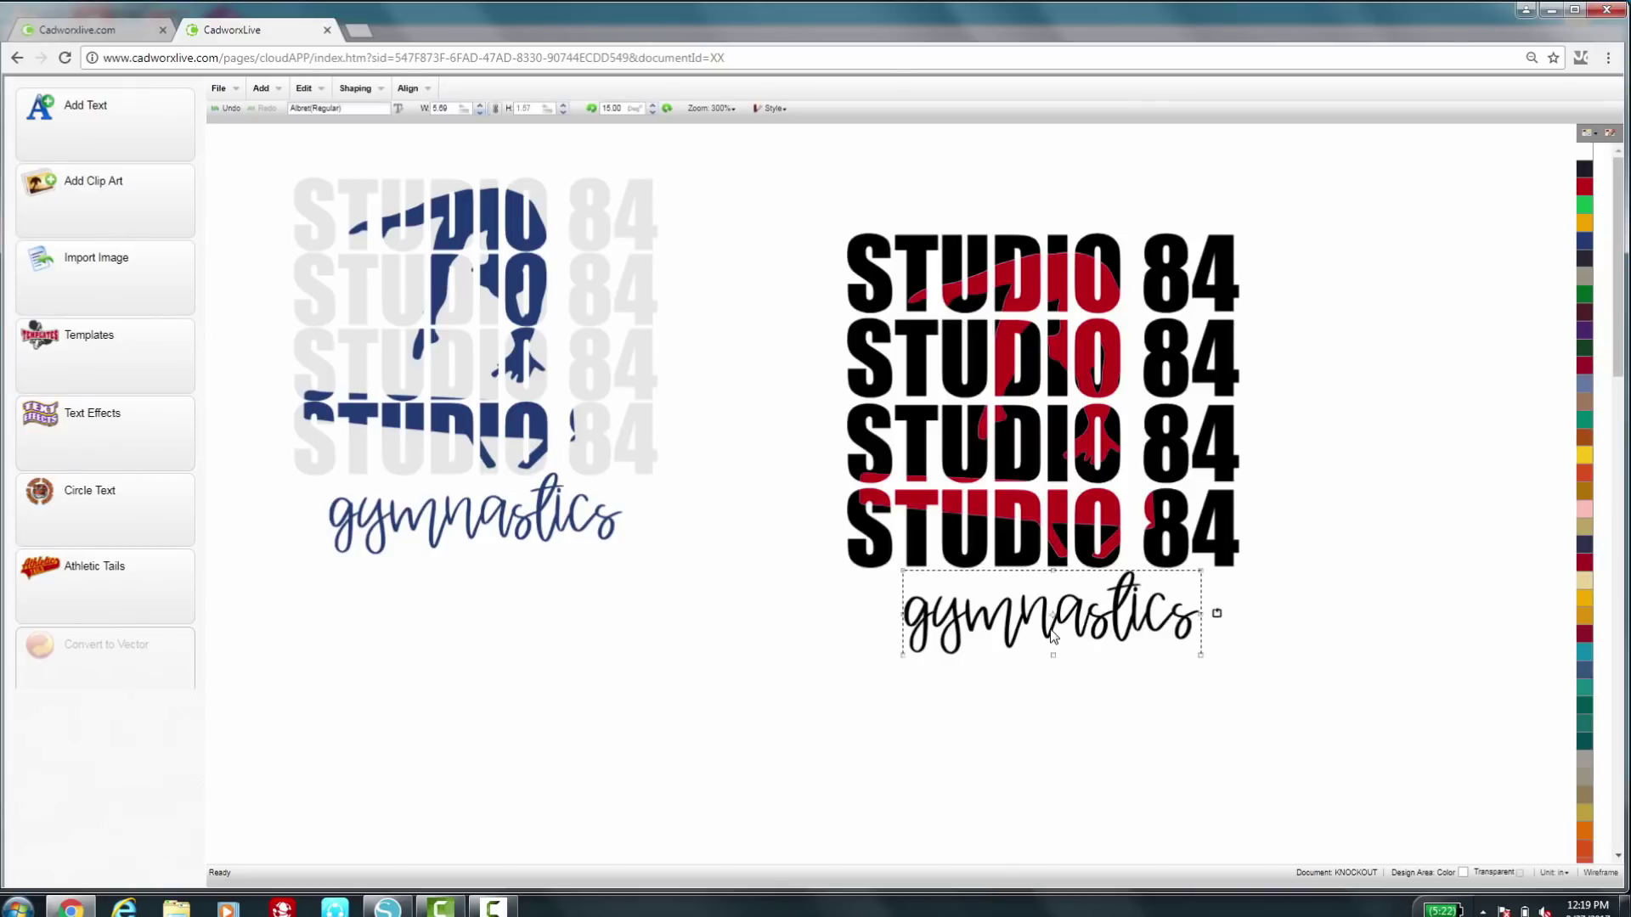
click(1094, 308)
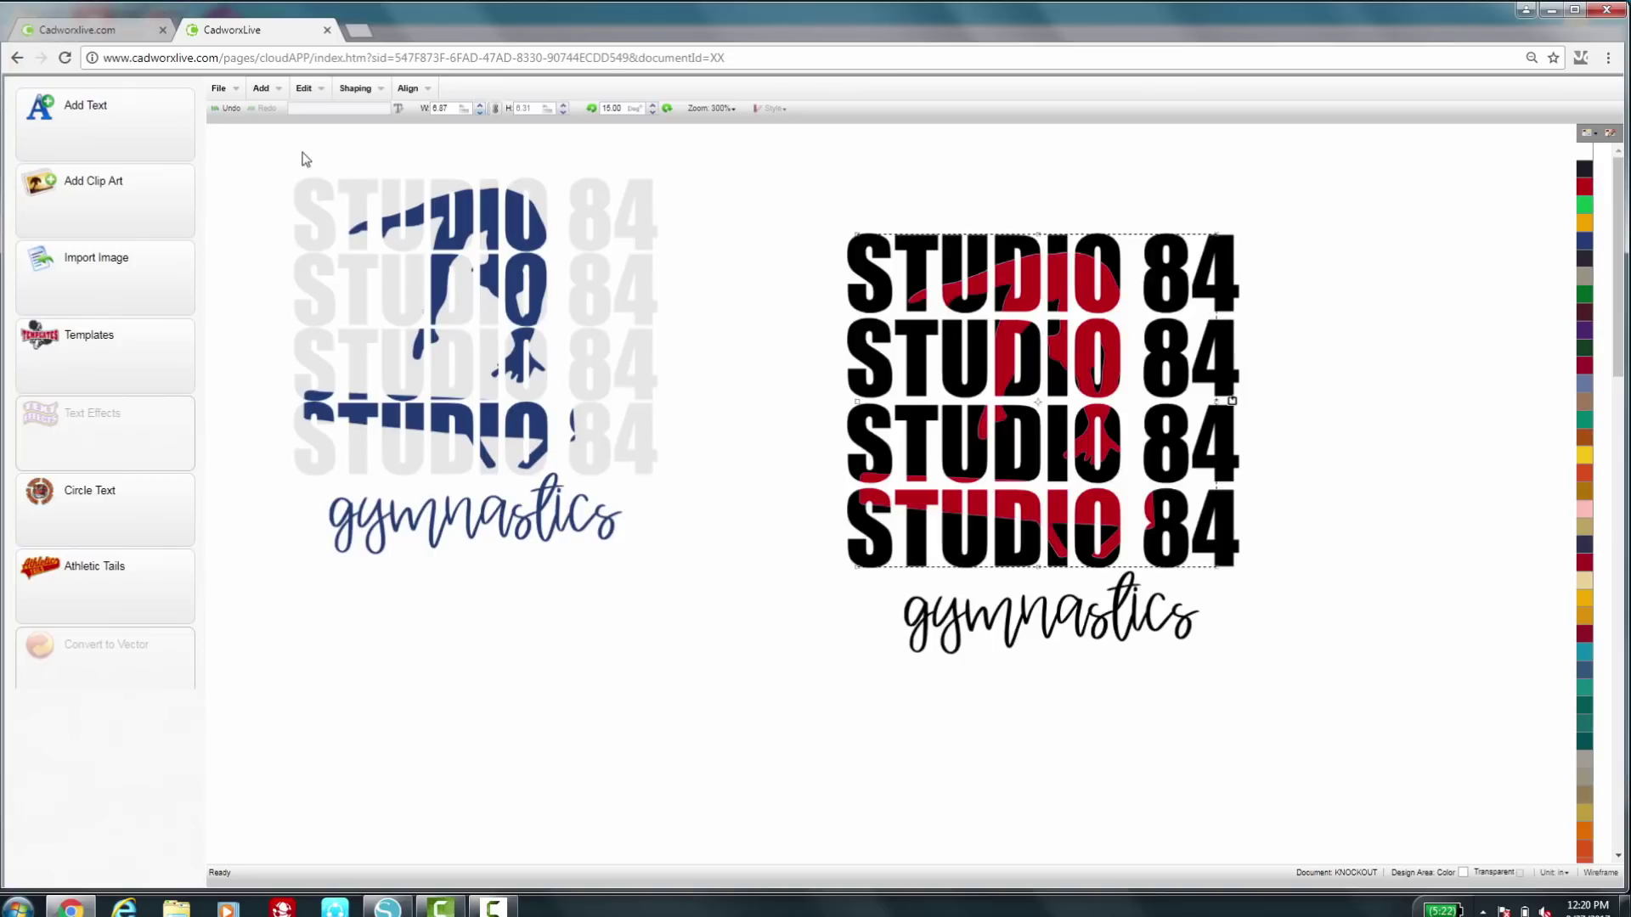
drag(271, 148, 711, 584)
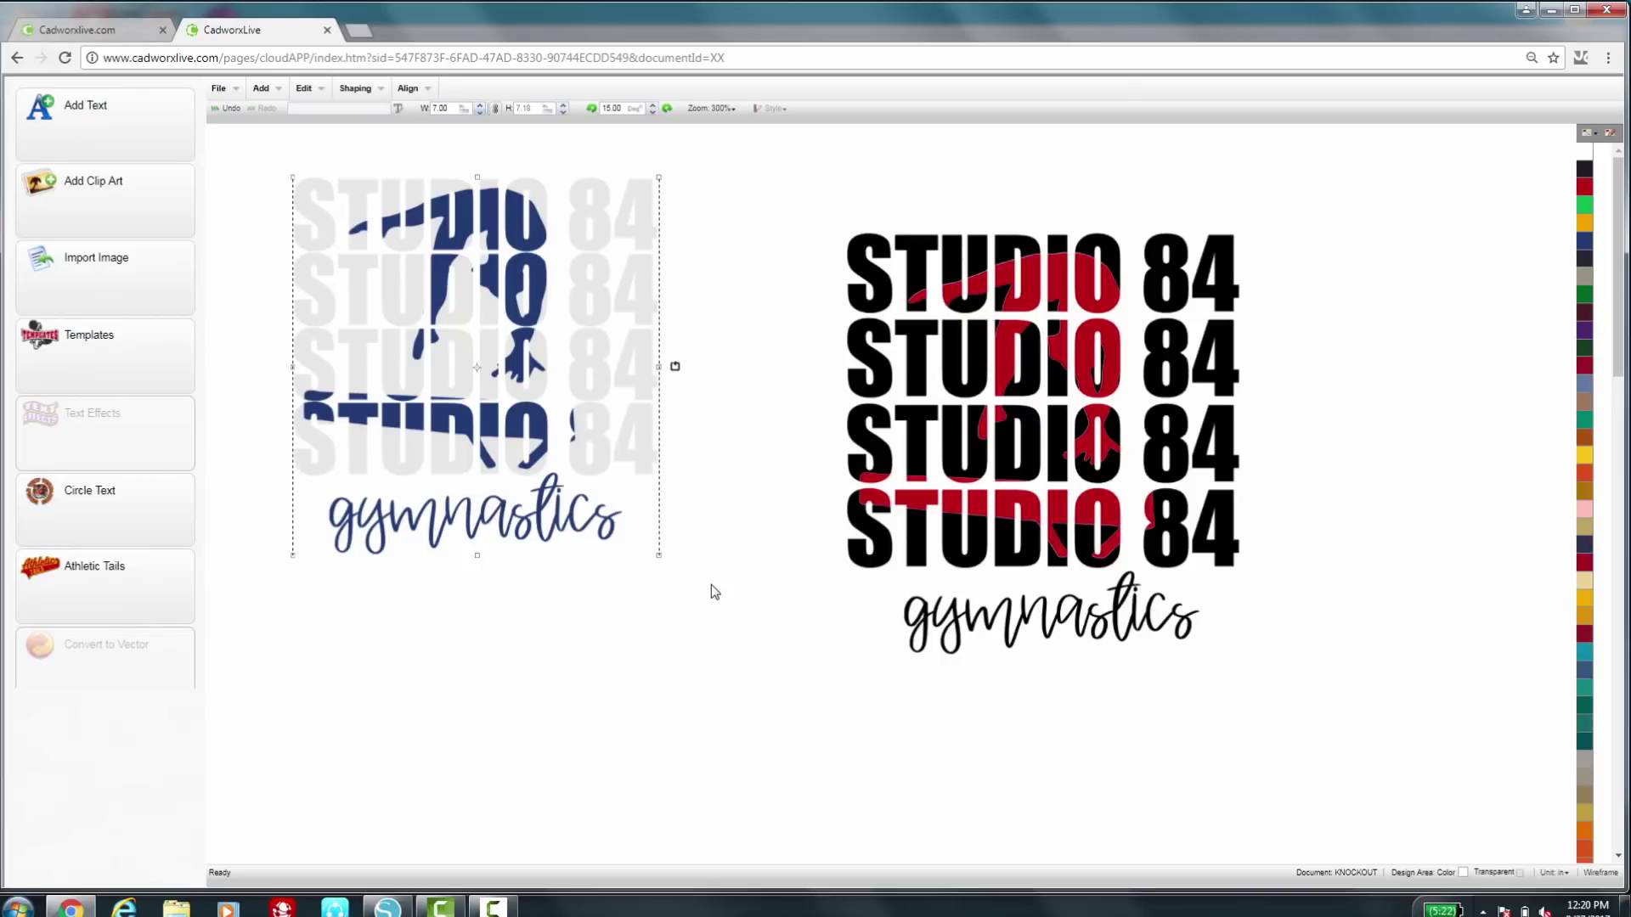
Step: Delete the blue design and move the remaining STUDIO 84 design toward the left
key(Delete)
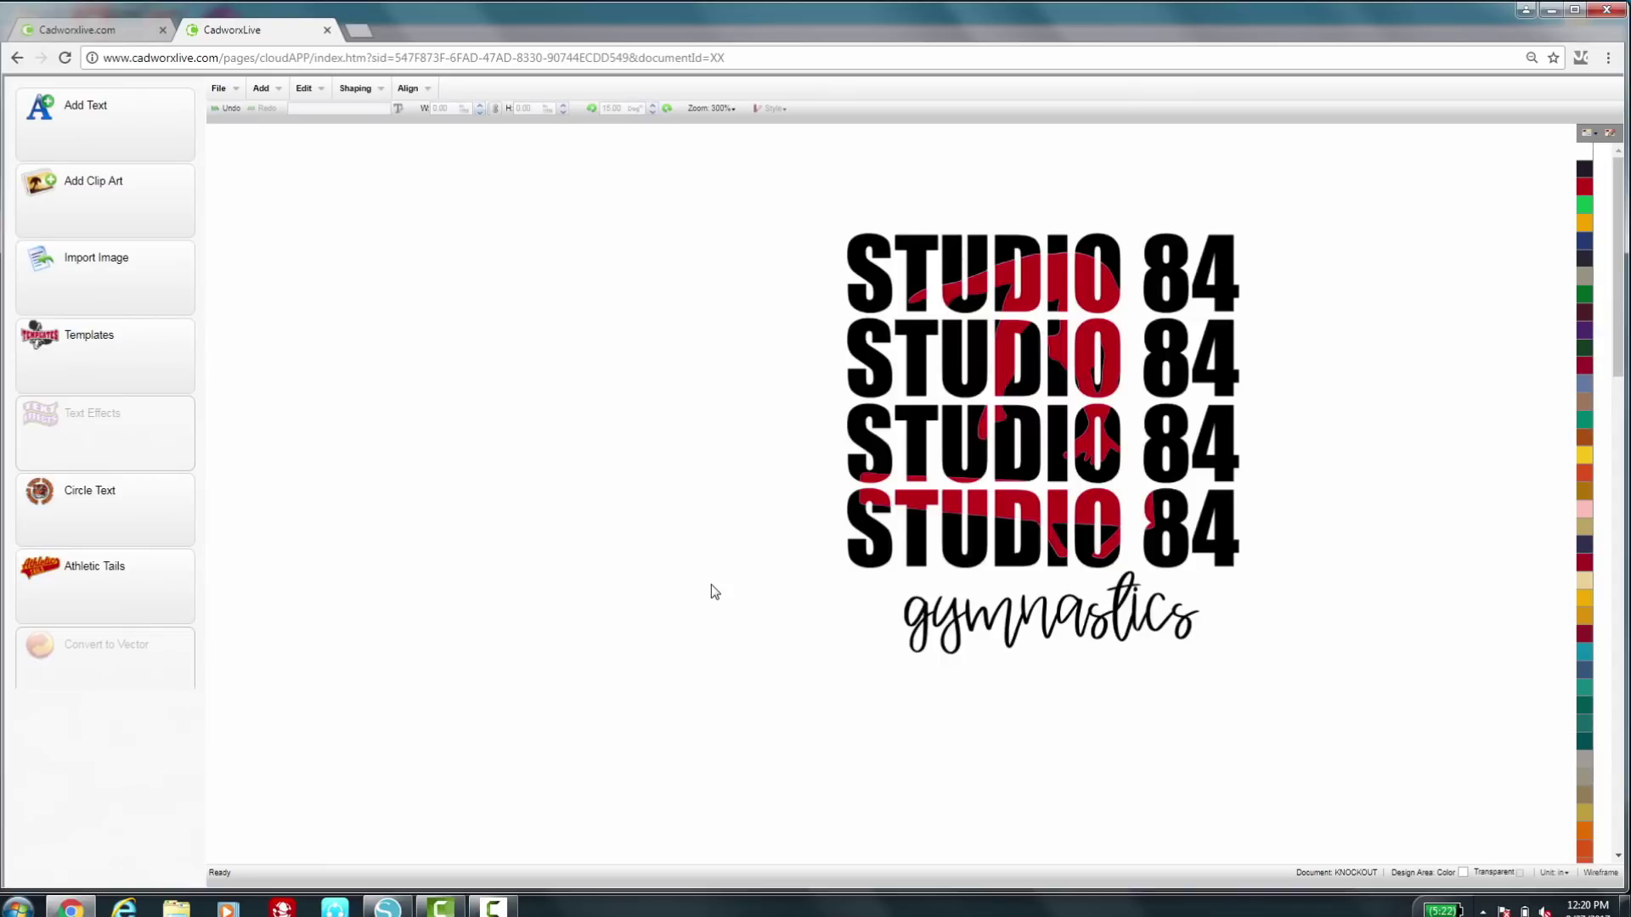
drag(790, 189, 1252, 441)
drag(1105, 497, 768, 490)
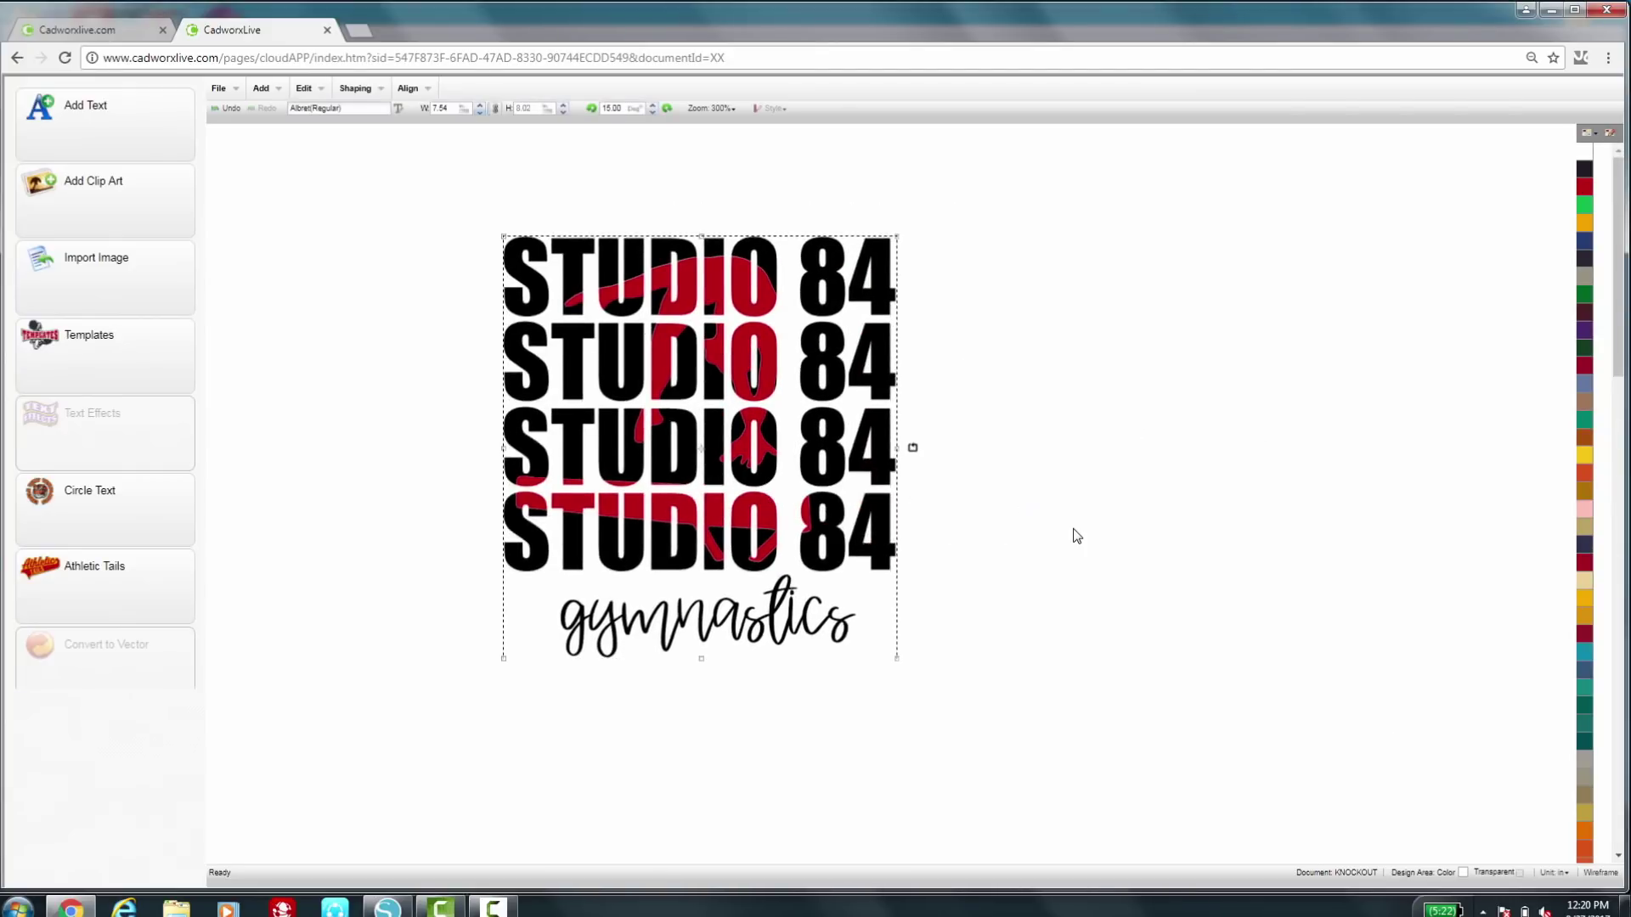
click(1074, 535)
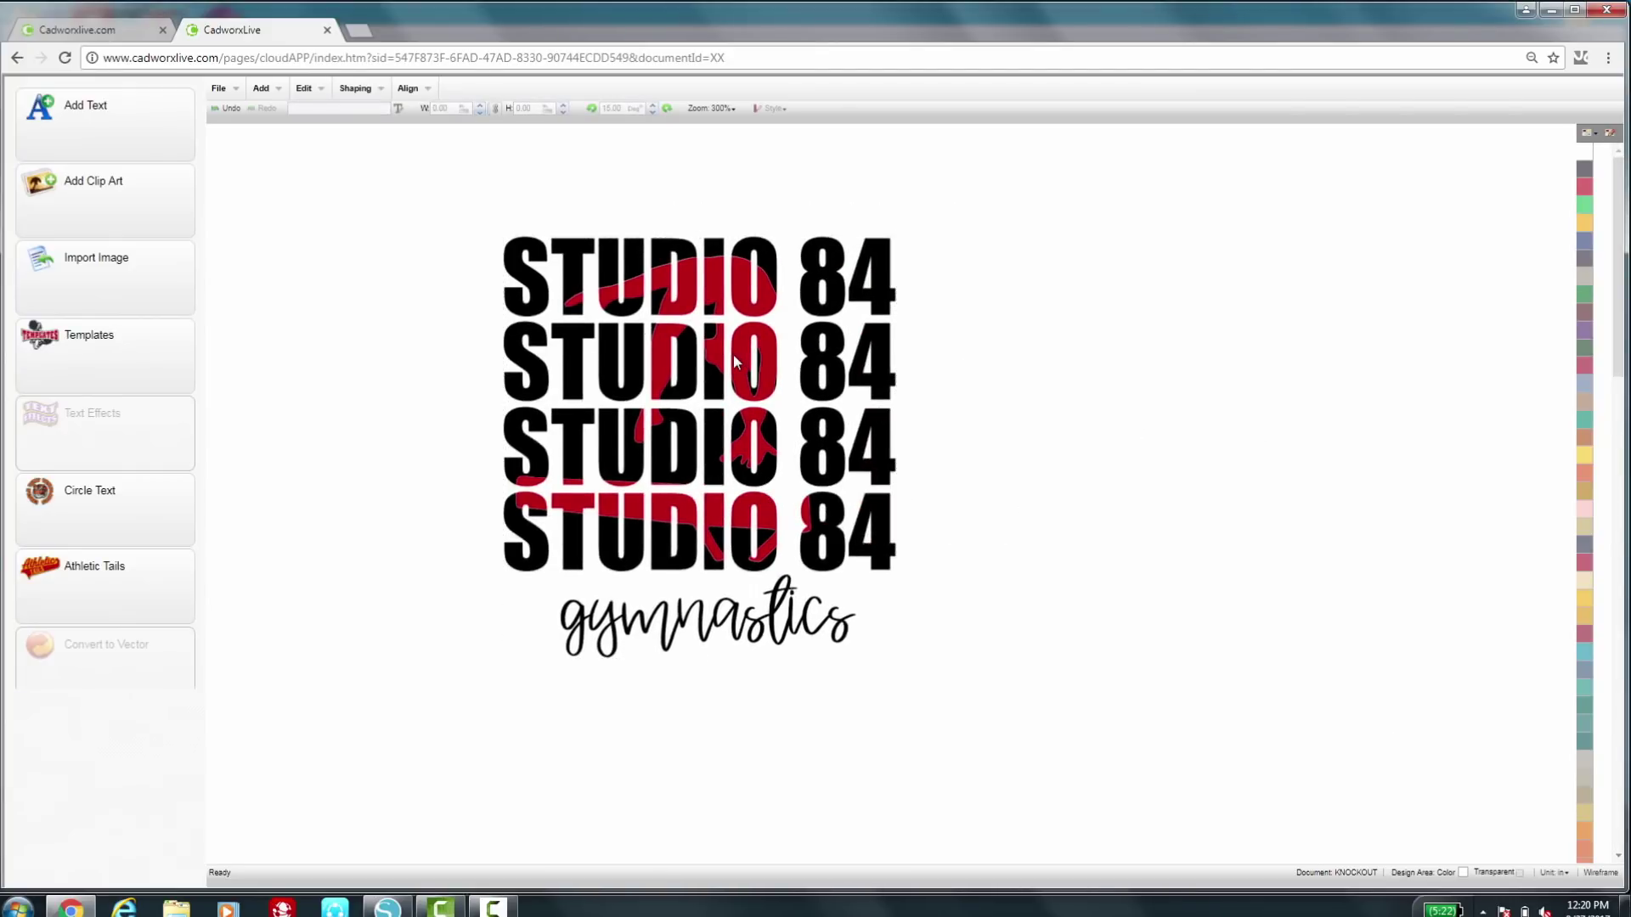
Step: Turn the gymnastics script red, then select the whole design
click(732, 639)
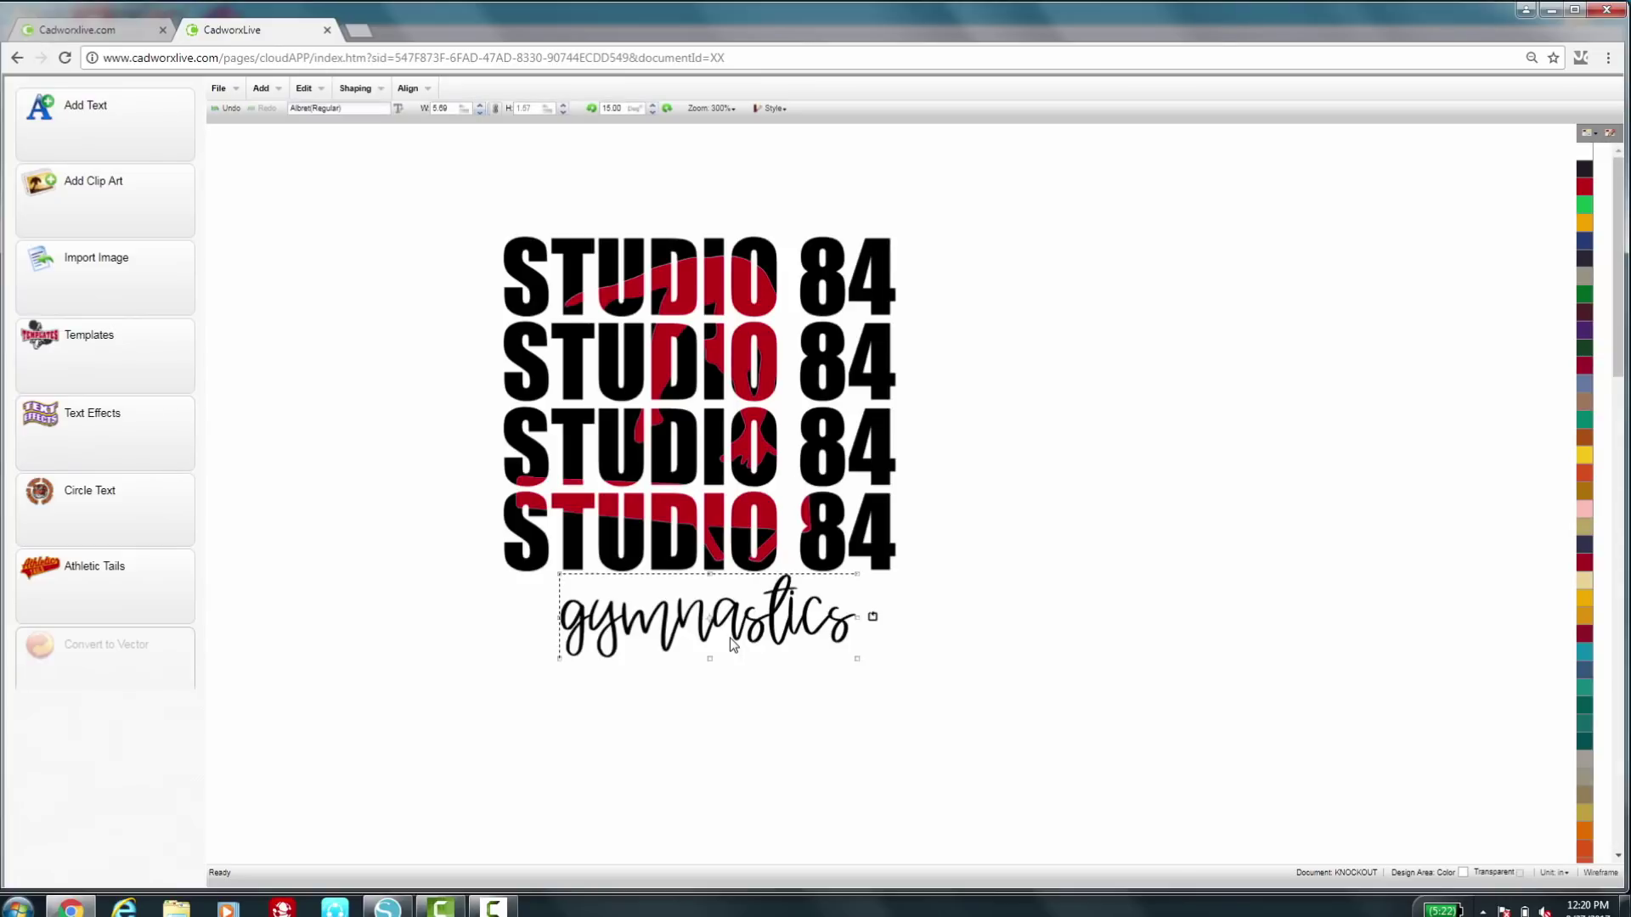
click(1582, 190)
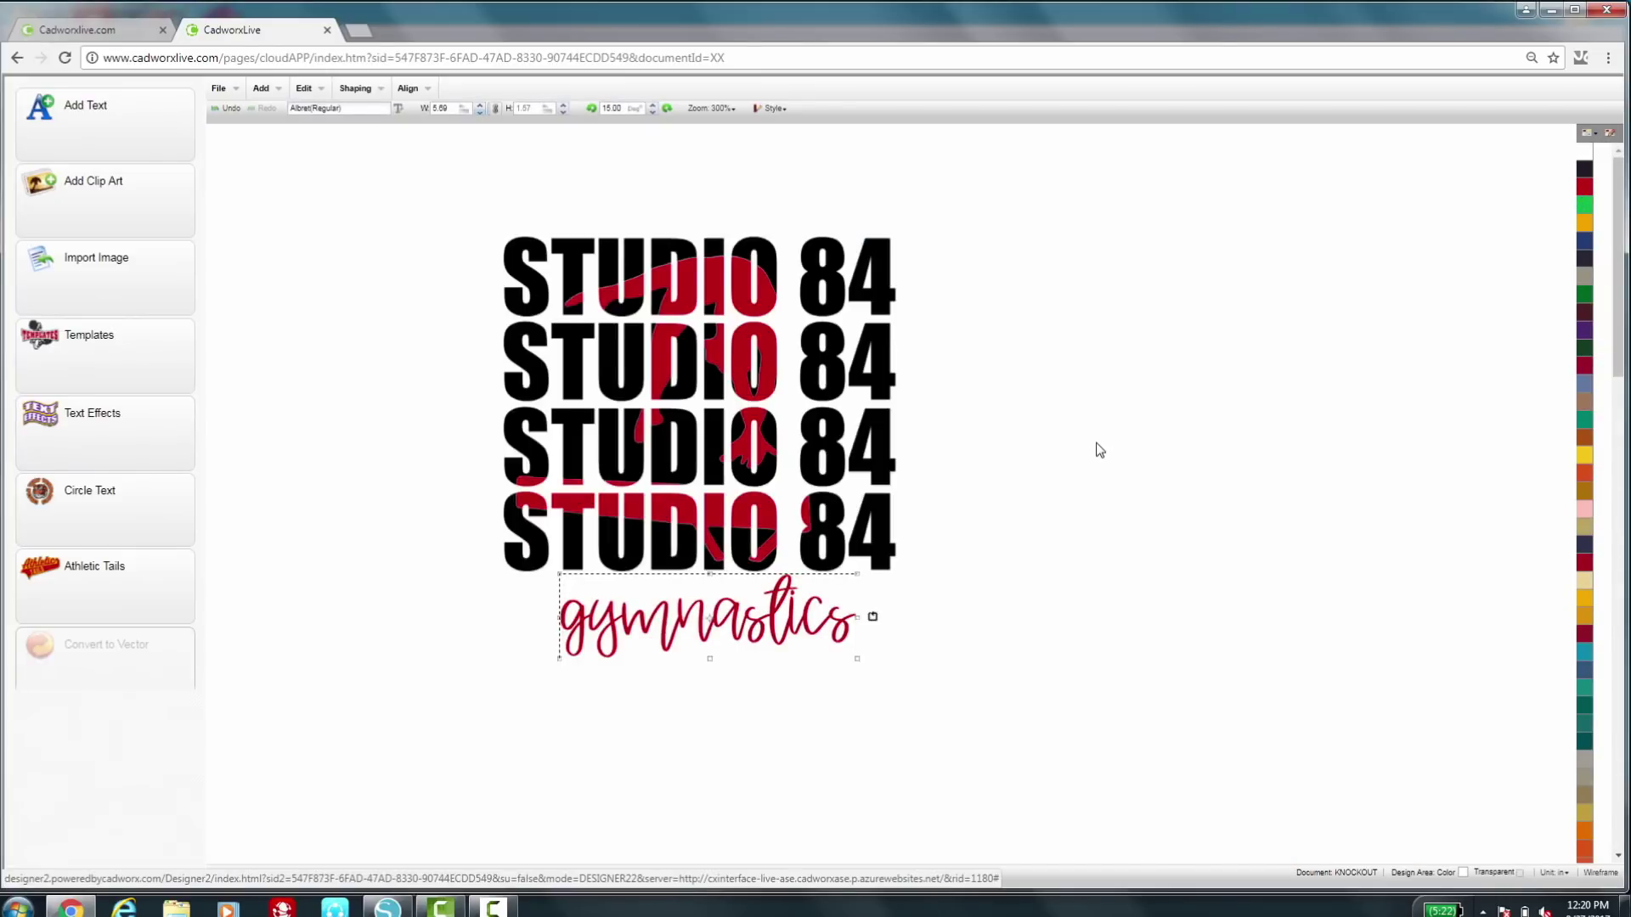
click(855, 760)
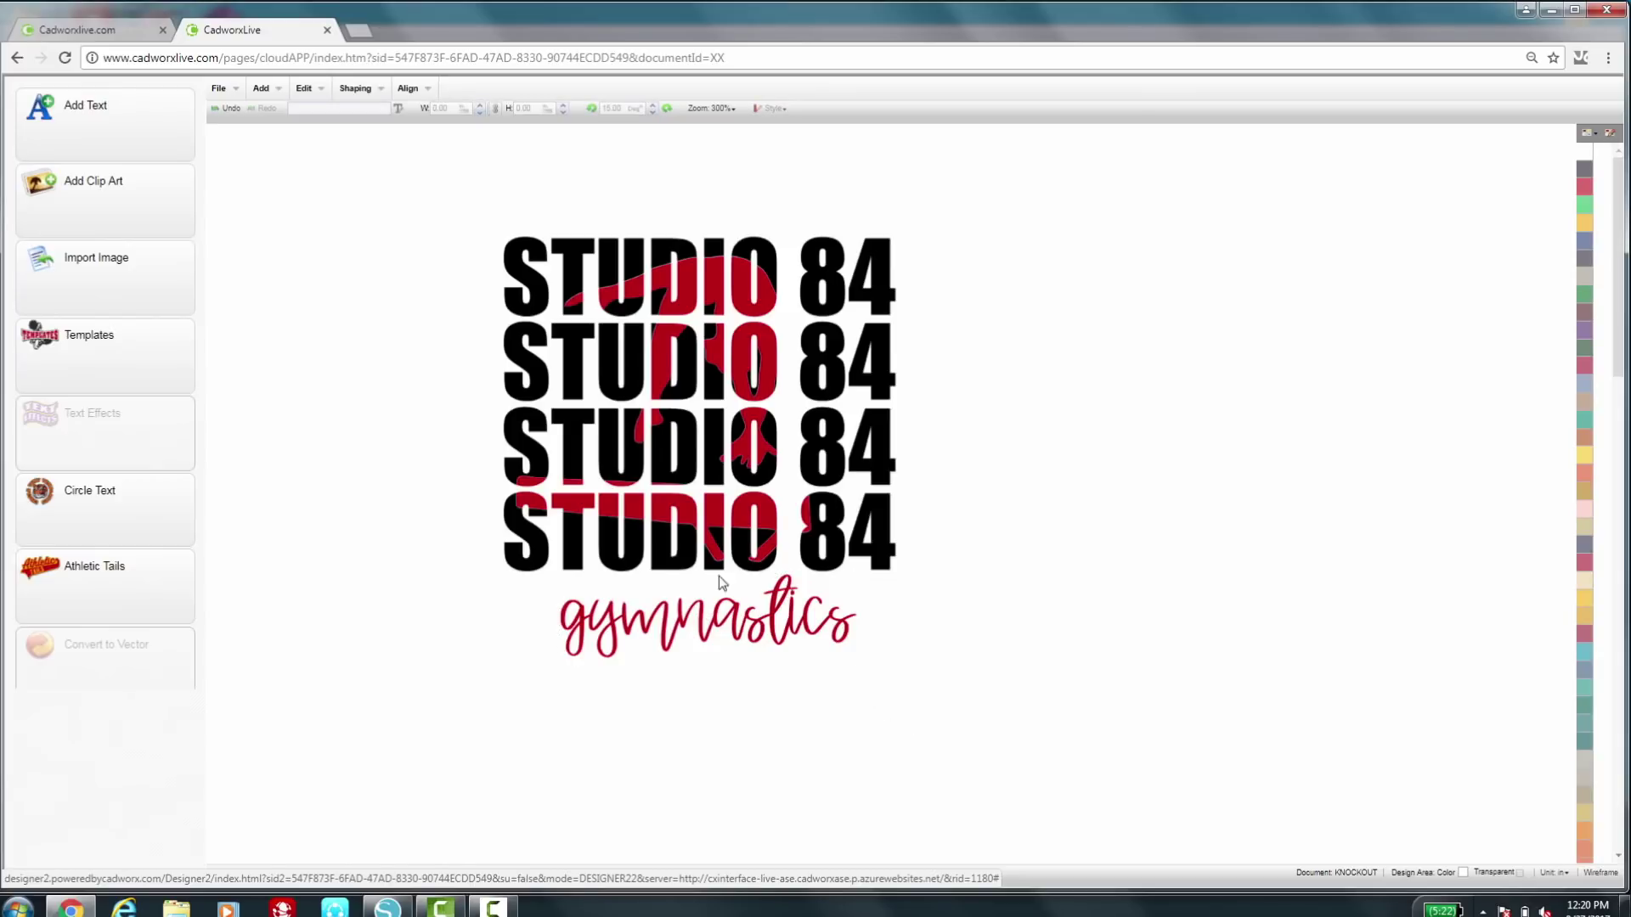
drag(884, 706, 487, 247)
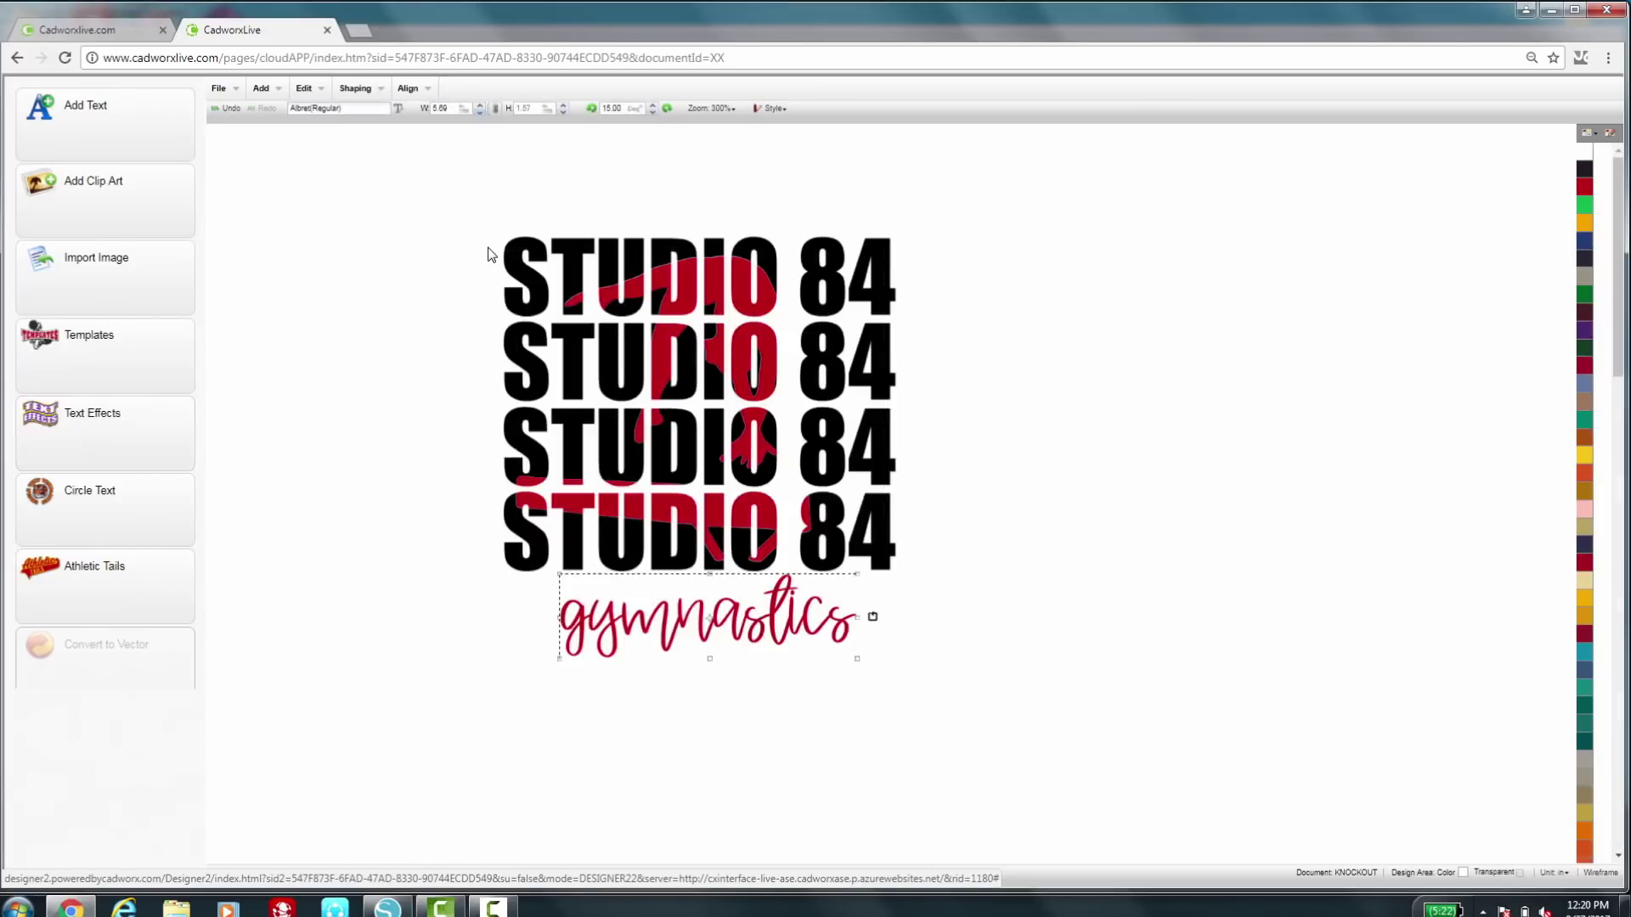
shift+click(762, 442)
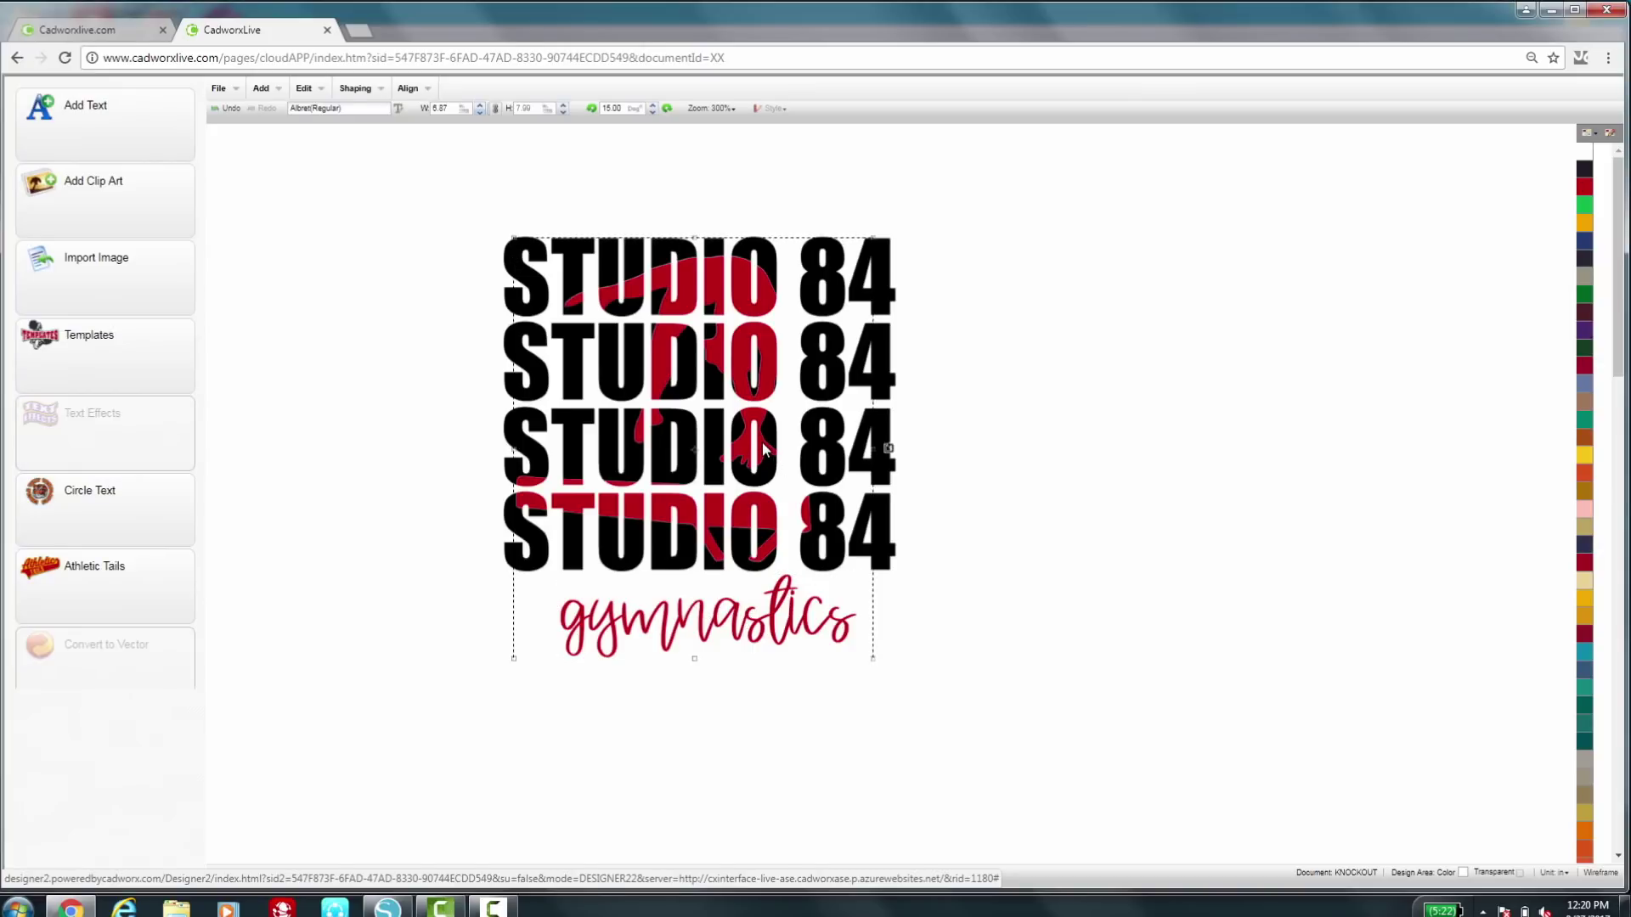
Step: Pull the red gymnast pieces and gymnastics text out to the right, then select all artwork
drag(733, 419, 1201, 401)
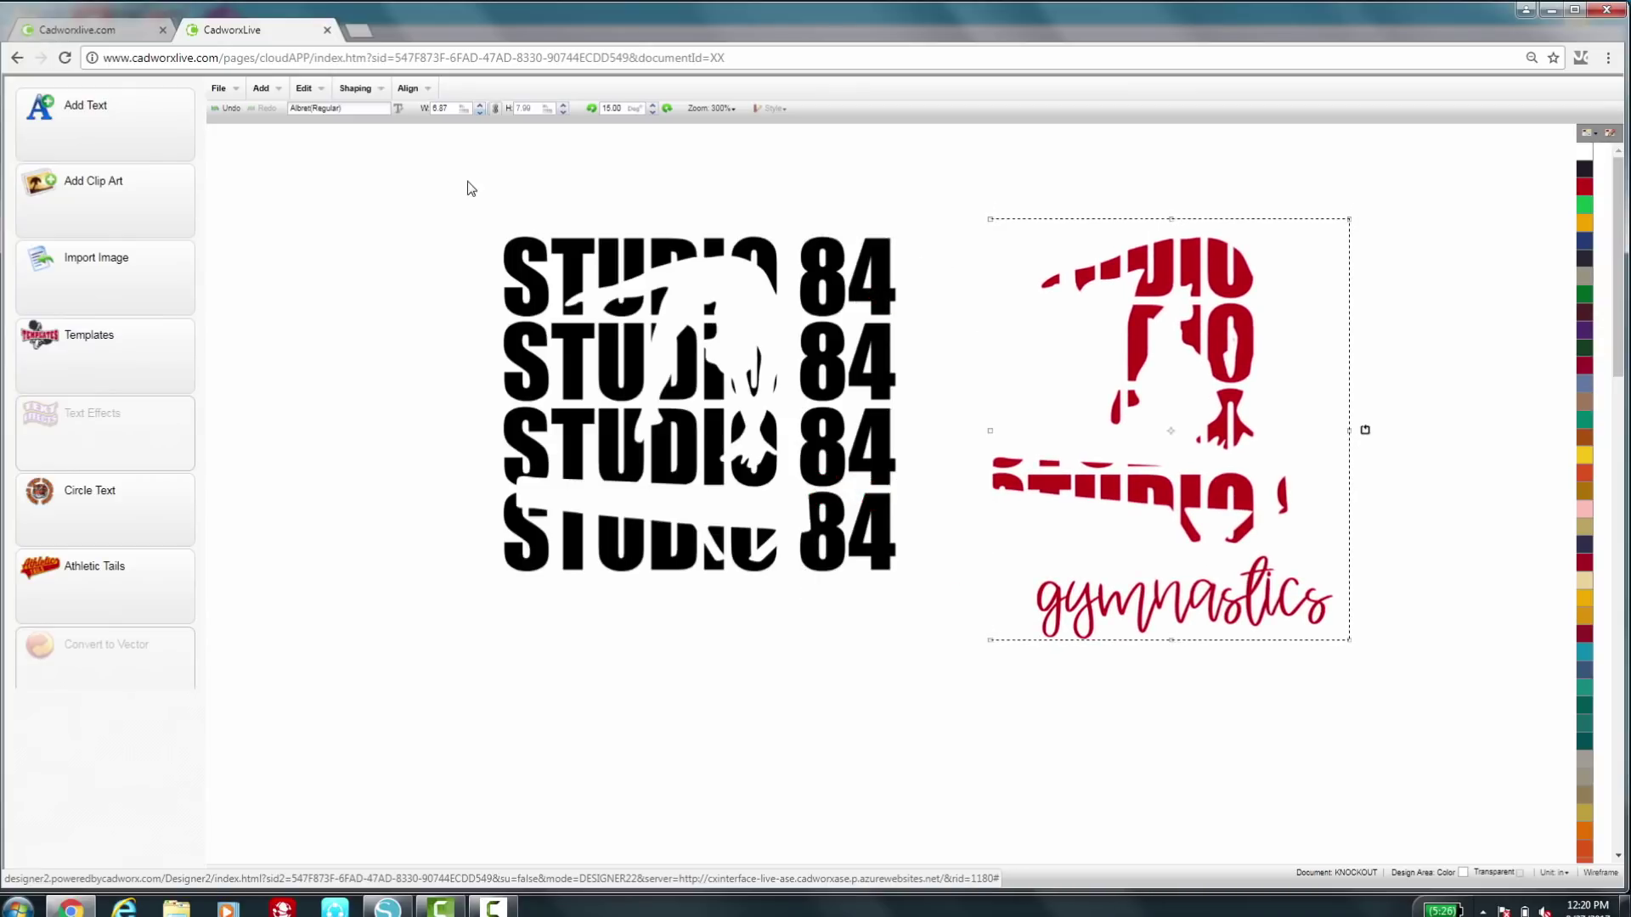
drag(452, 174, 1389, 682)
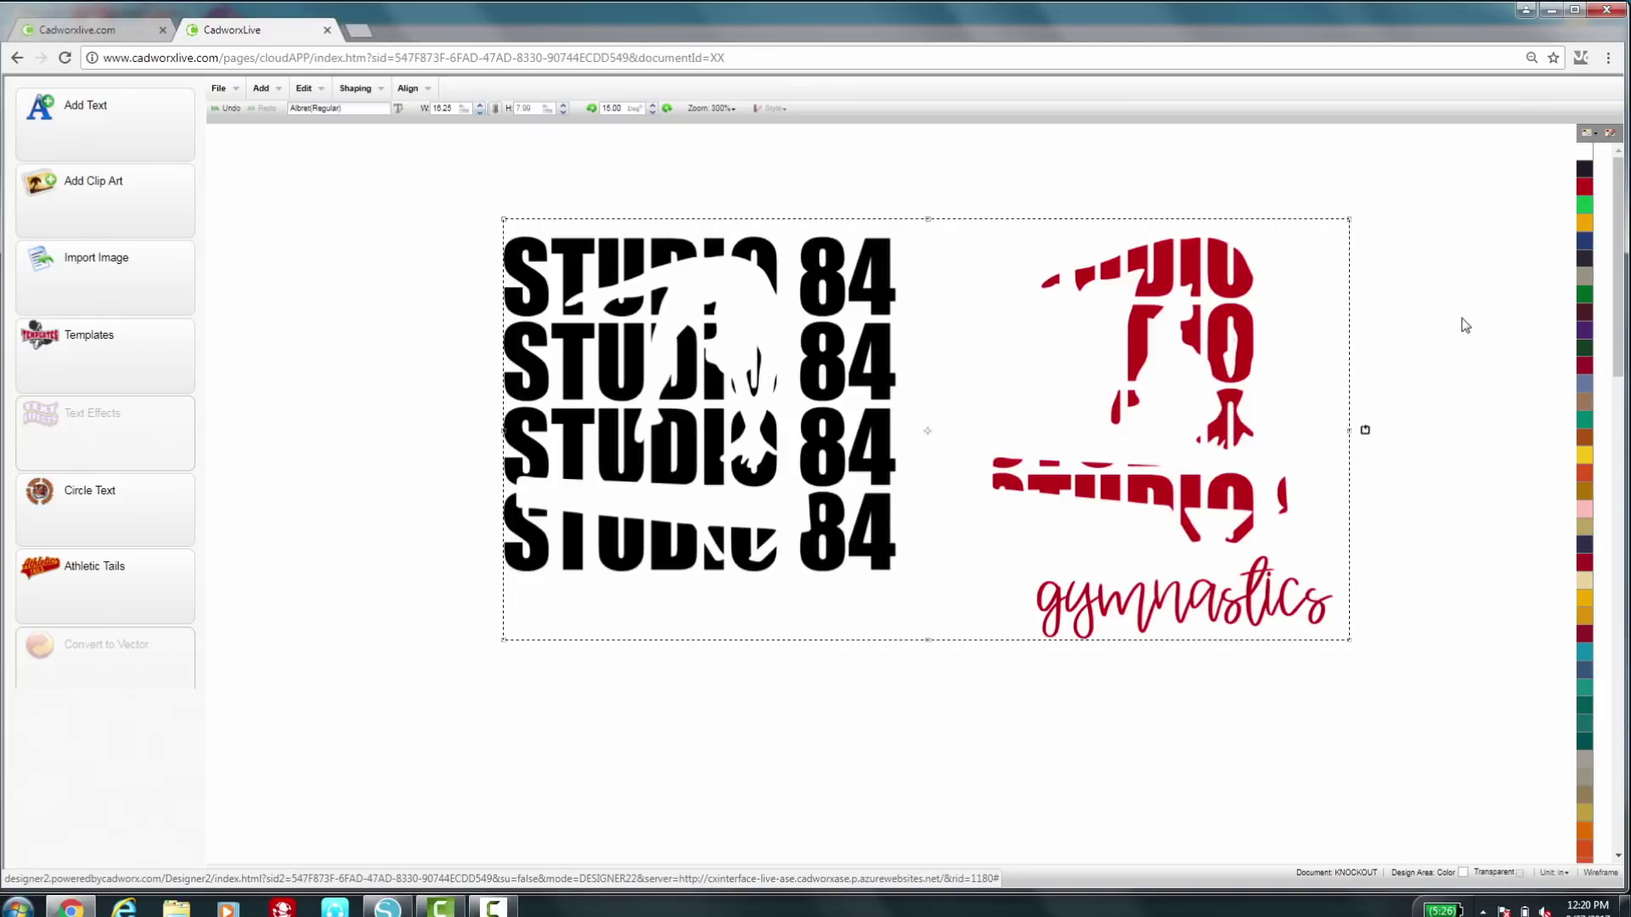
Step: Recolour both separated layers, including the red gymnast pieces and script, solid black
click(1585, 169)
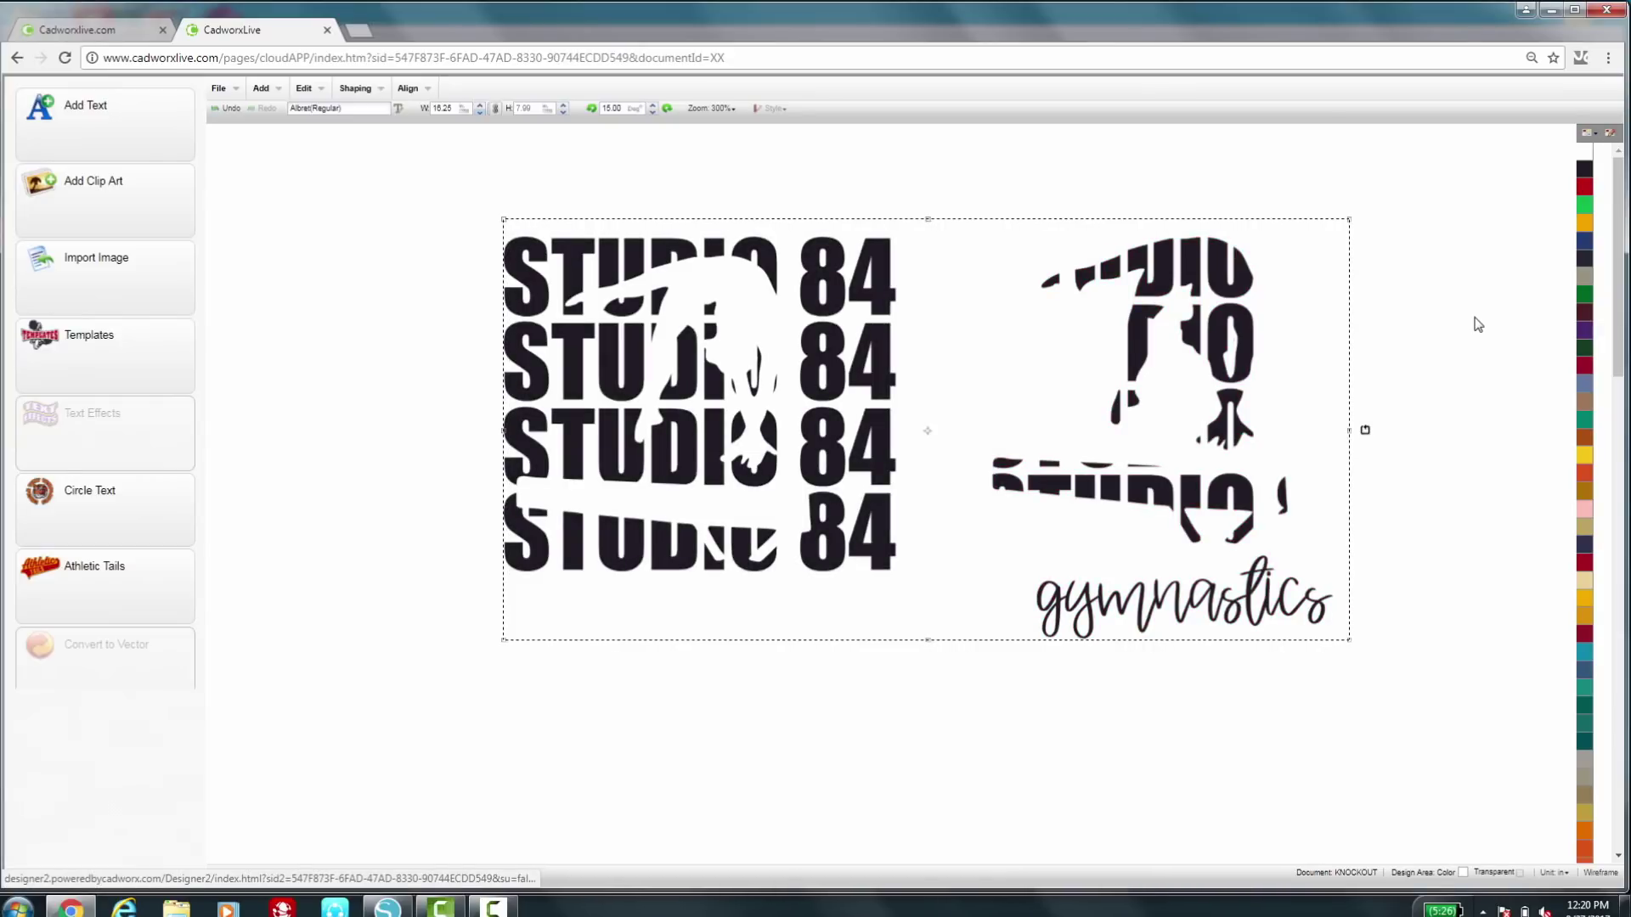
scroll(1584, 436, down, 5)
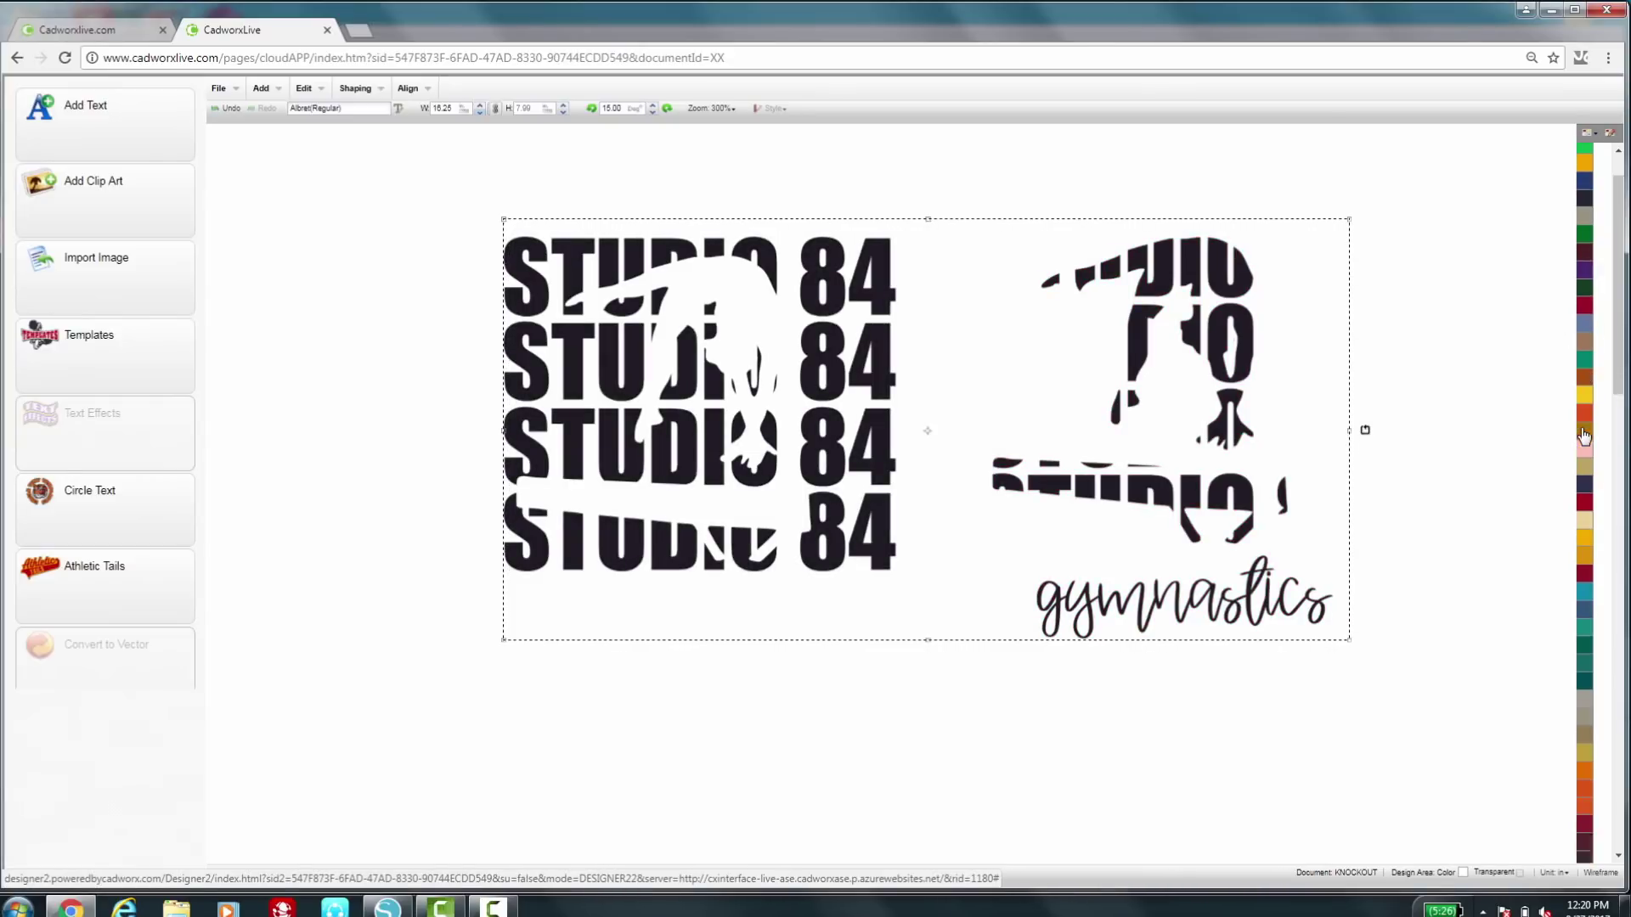
scroll(1585, 436, down, 5)
click(1588, 697)
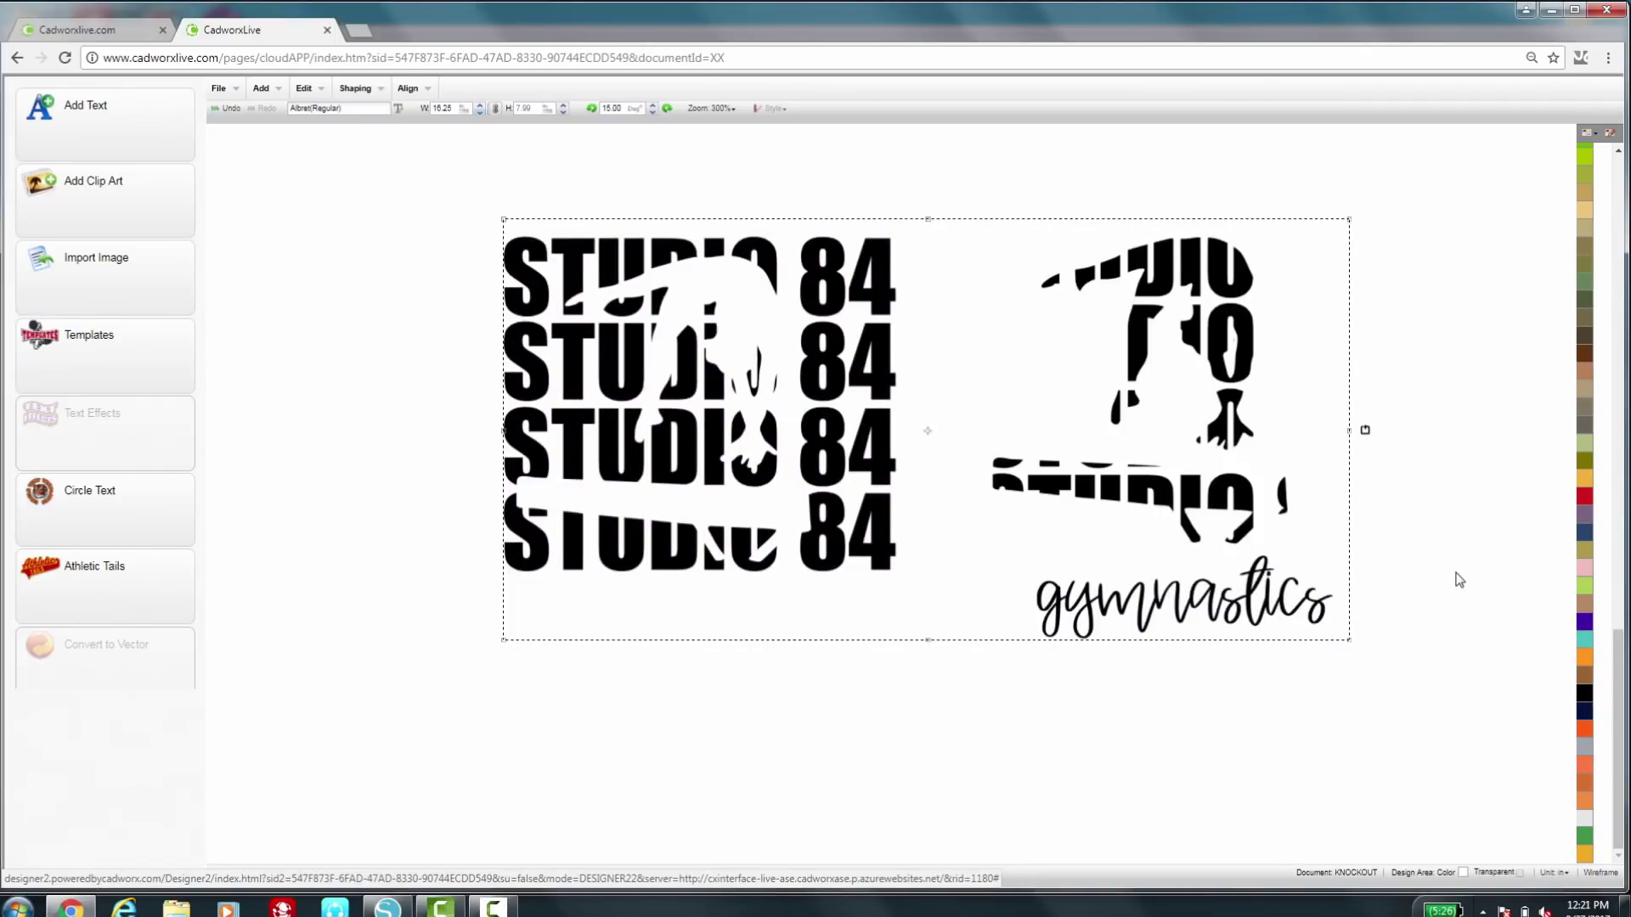
click(1397, 608)
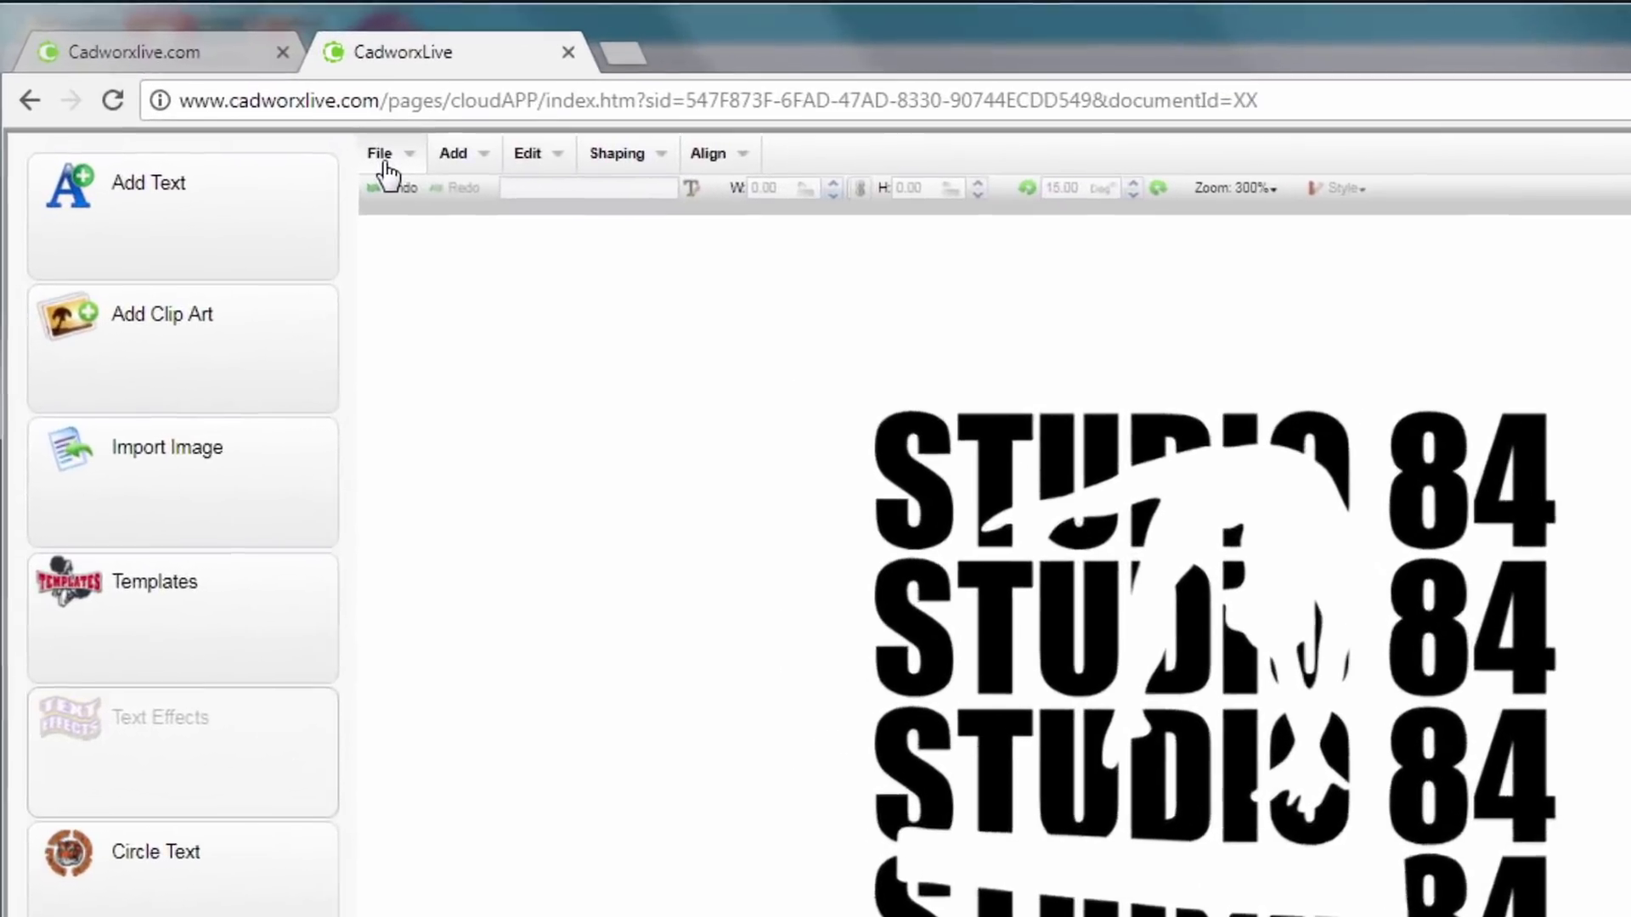
Step: Export the knockout design via File > Export as a JPEG named gymnastics
click(220, 89)
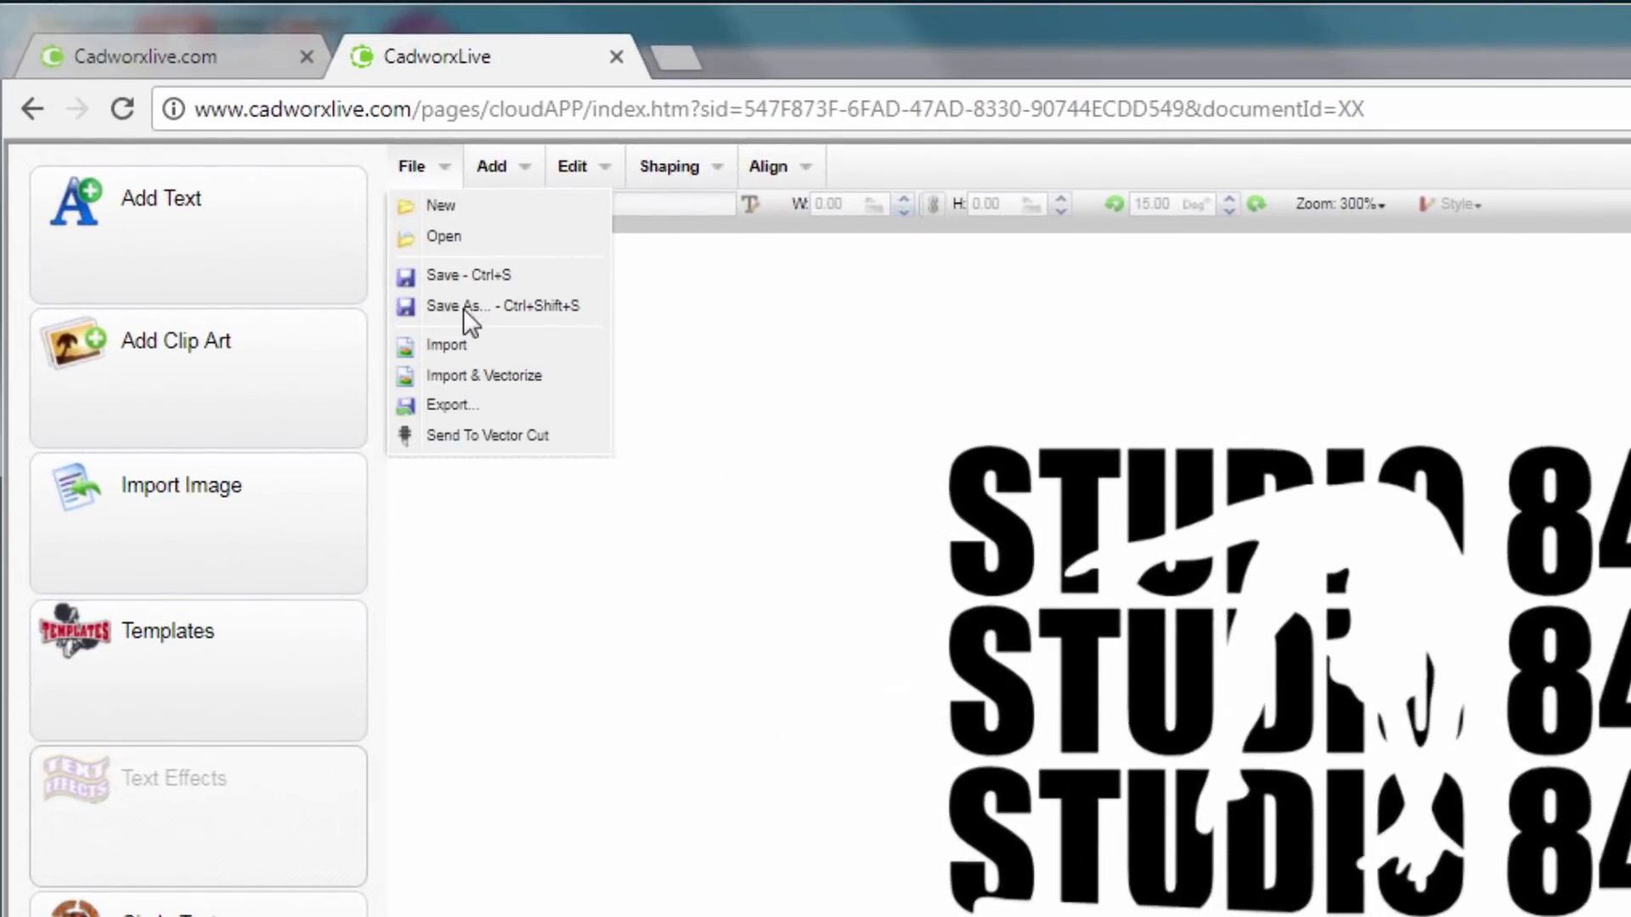
click(491, 416)
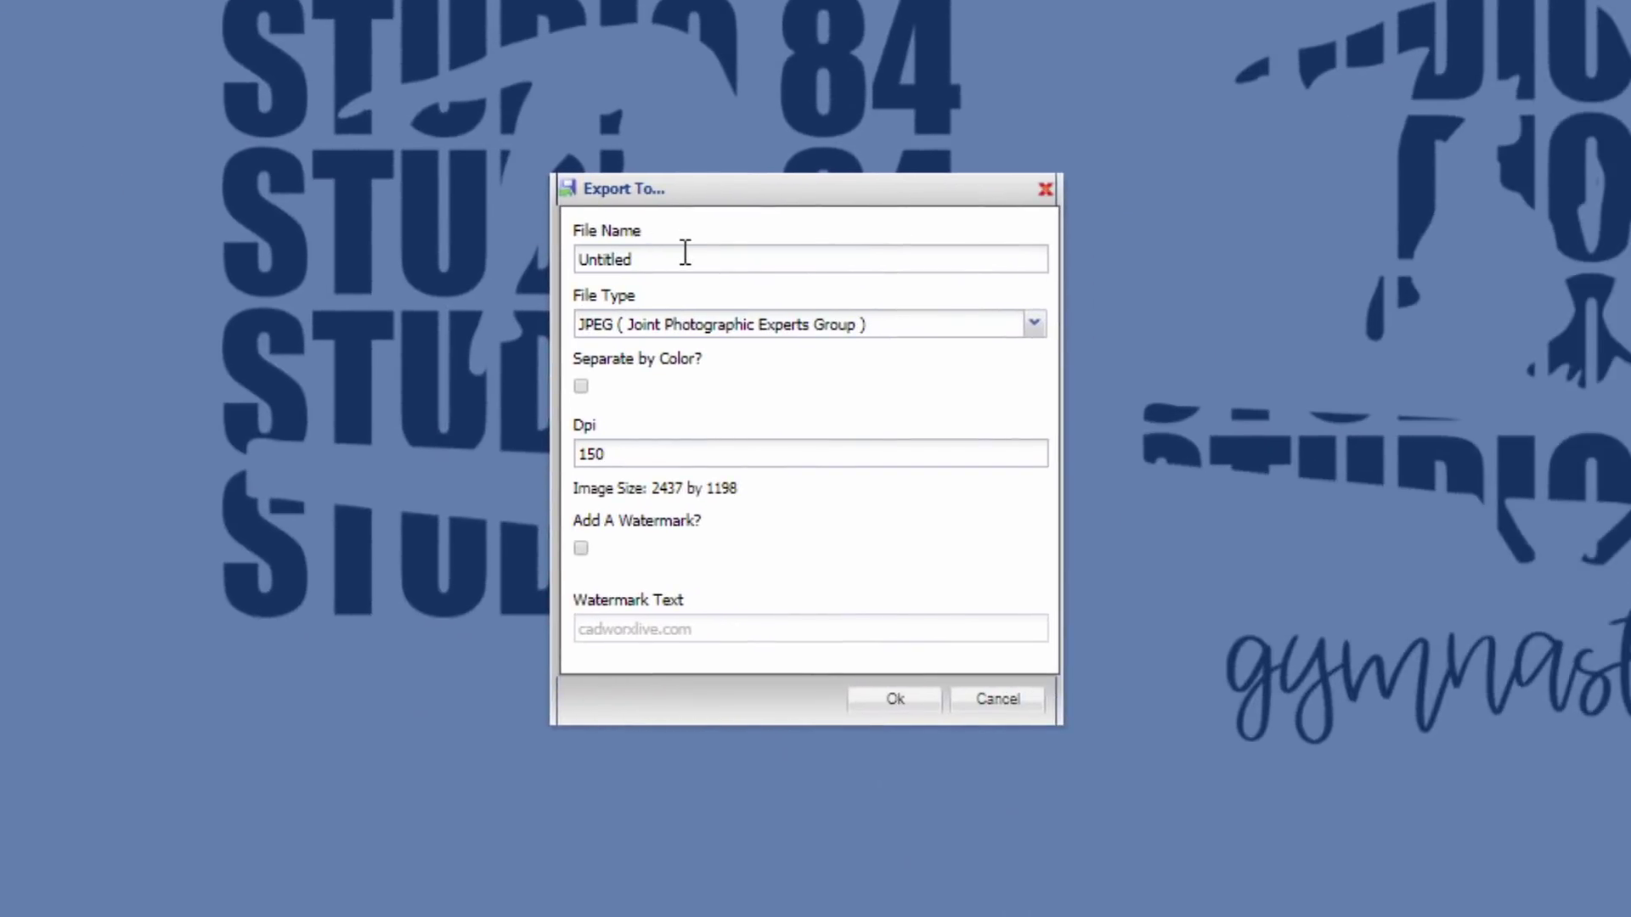
double_click(686, 253)
text(gymnastics)
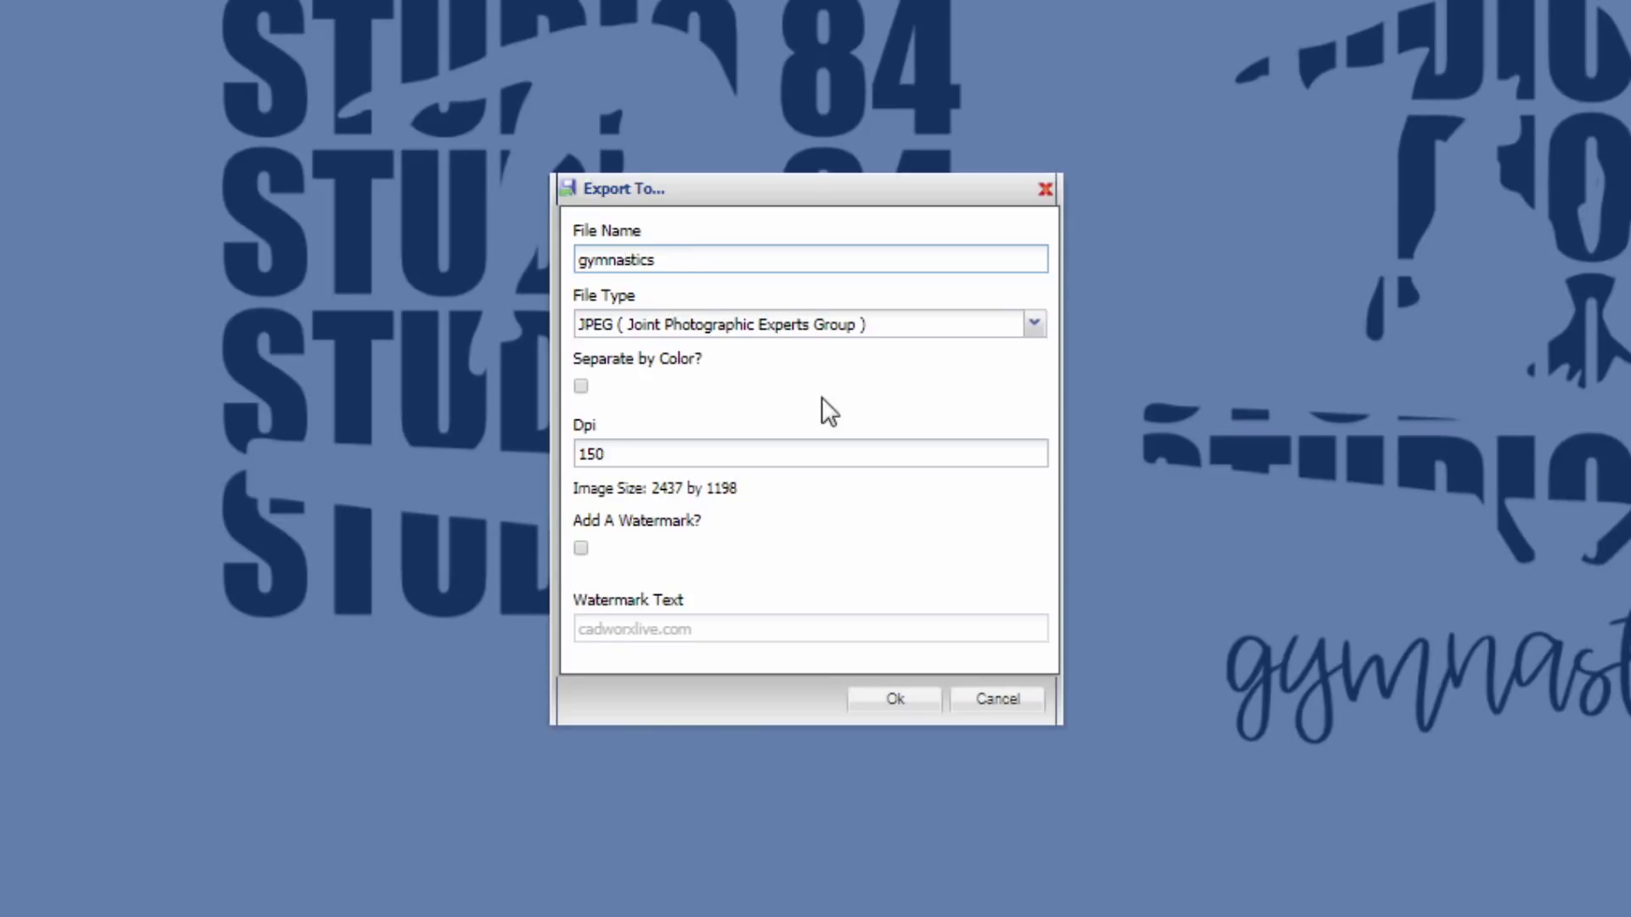
click(894, 699)
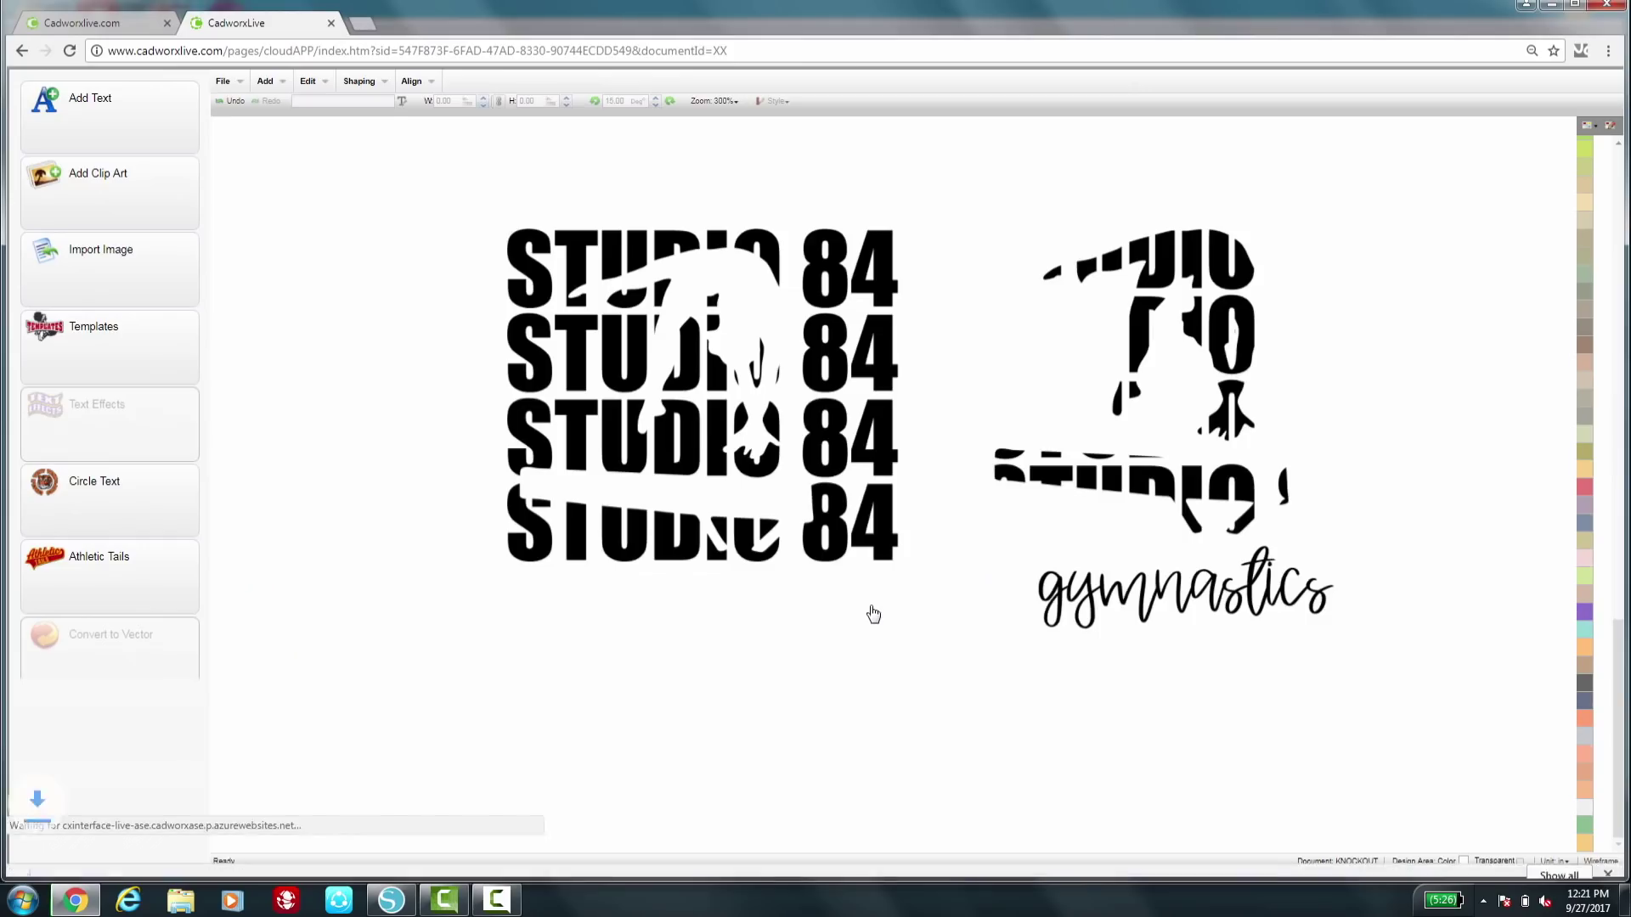
click(1579, 6)
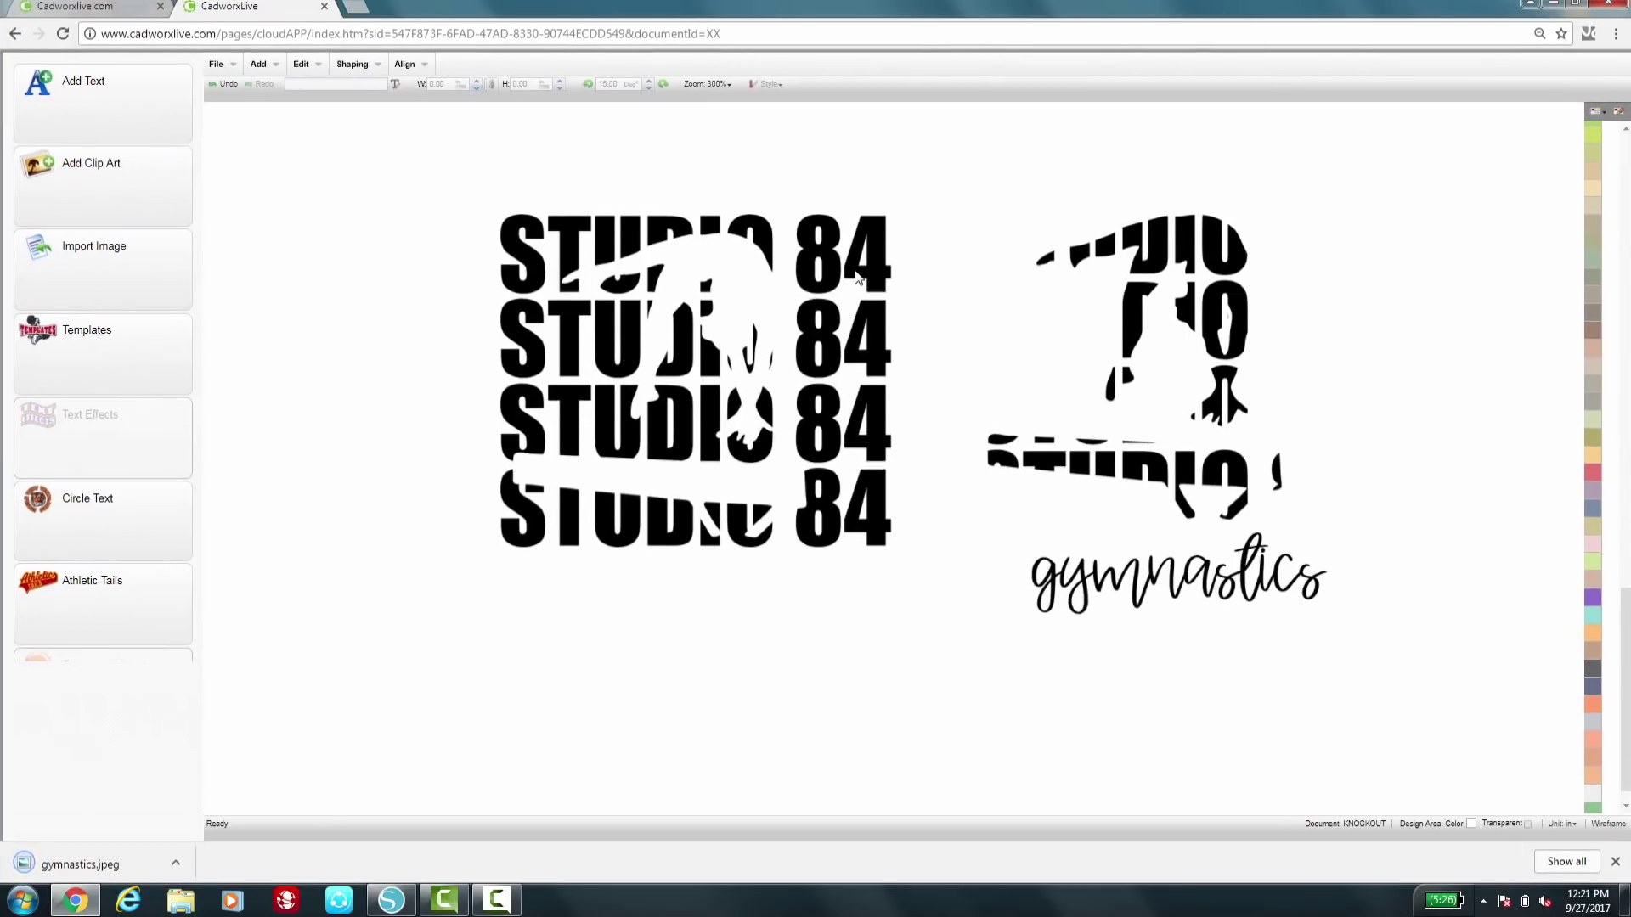
click(1579, 6)
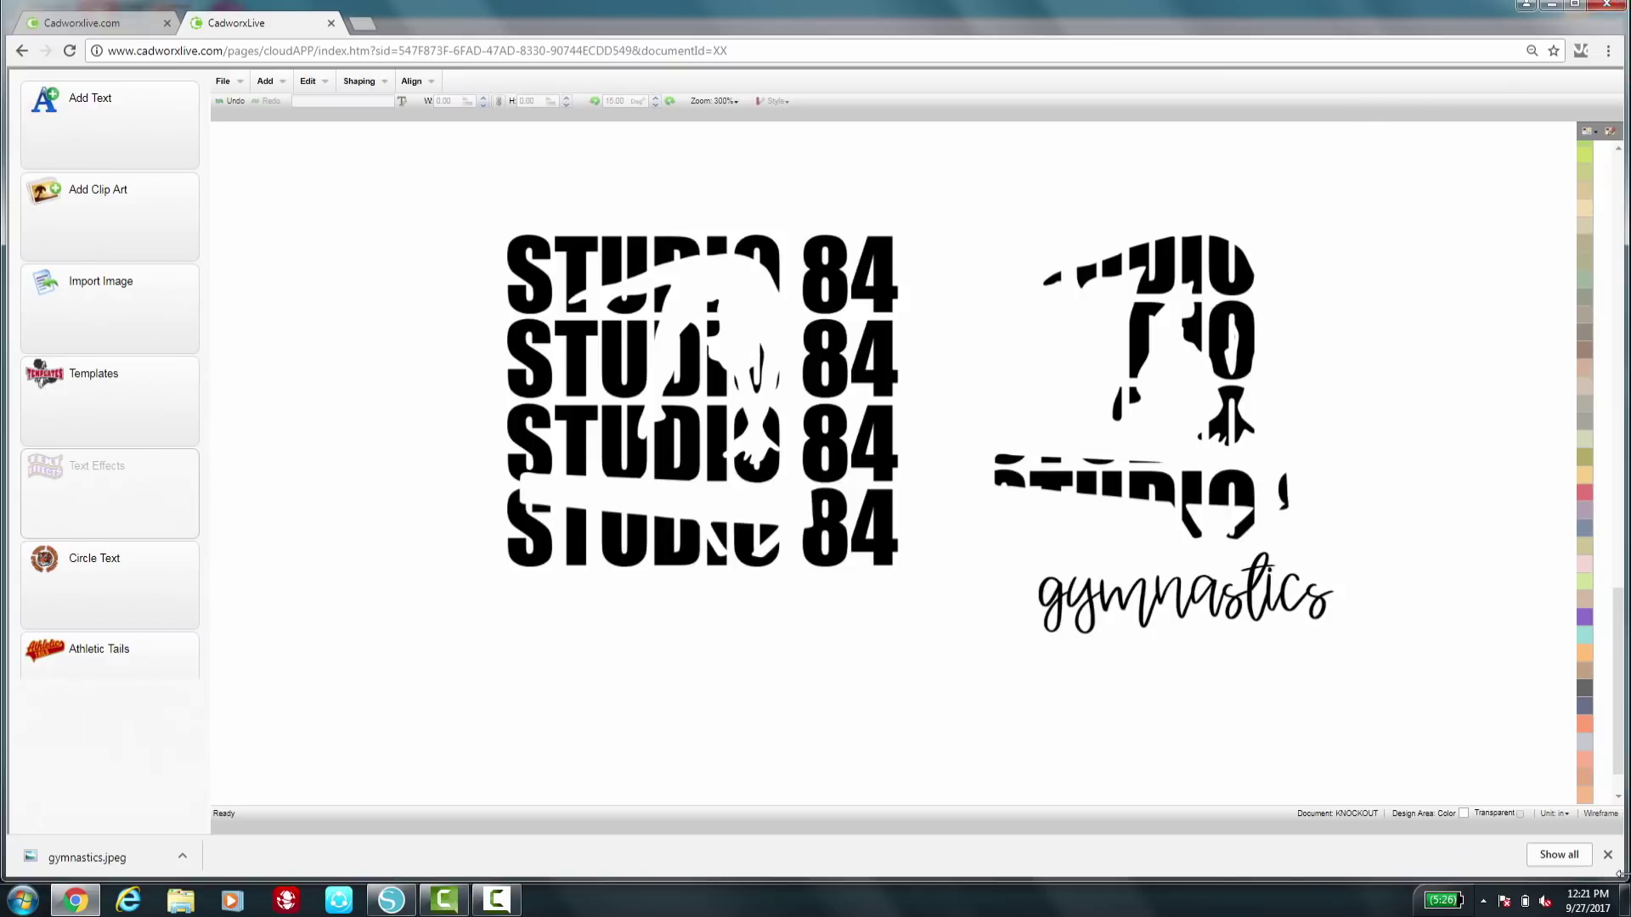
Step: Save the downloaded gymnastics JPEG onto the desktop and bring Silhouette Studio forward
drag(1621, 879, 1353, 744)
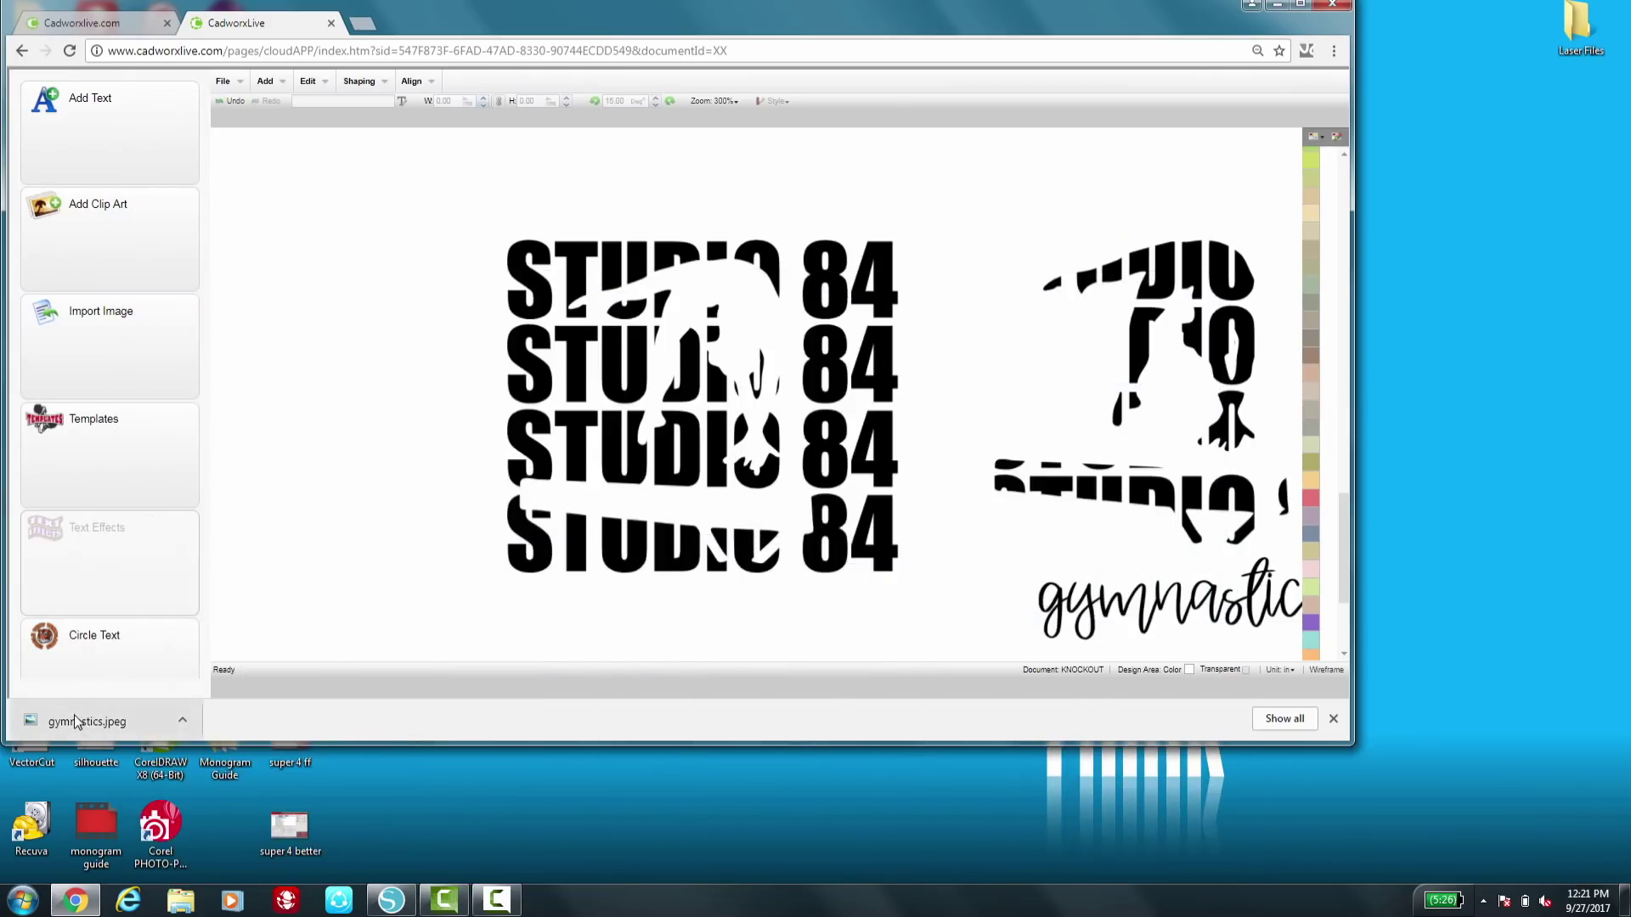
drag(87, 722, 391, 822)
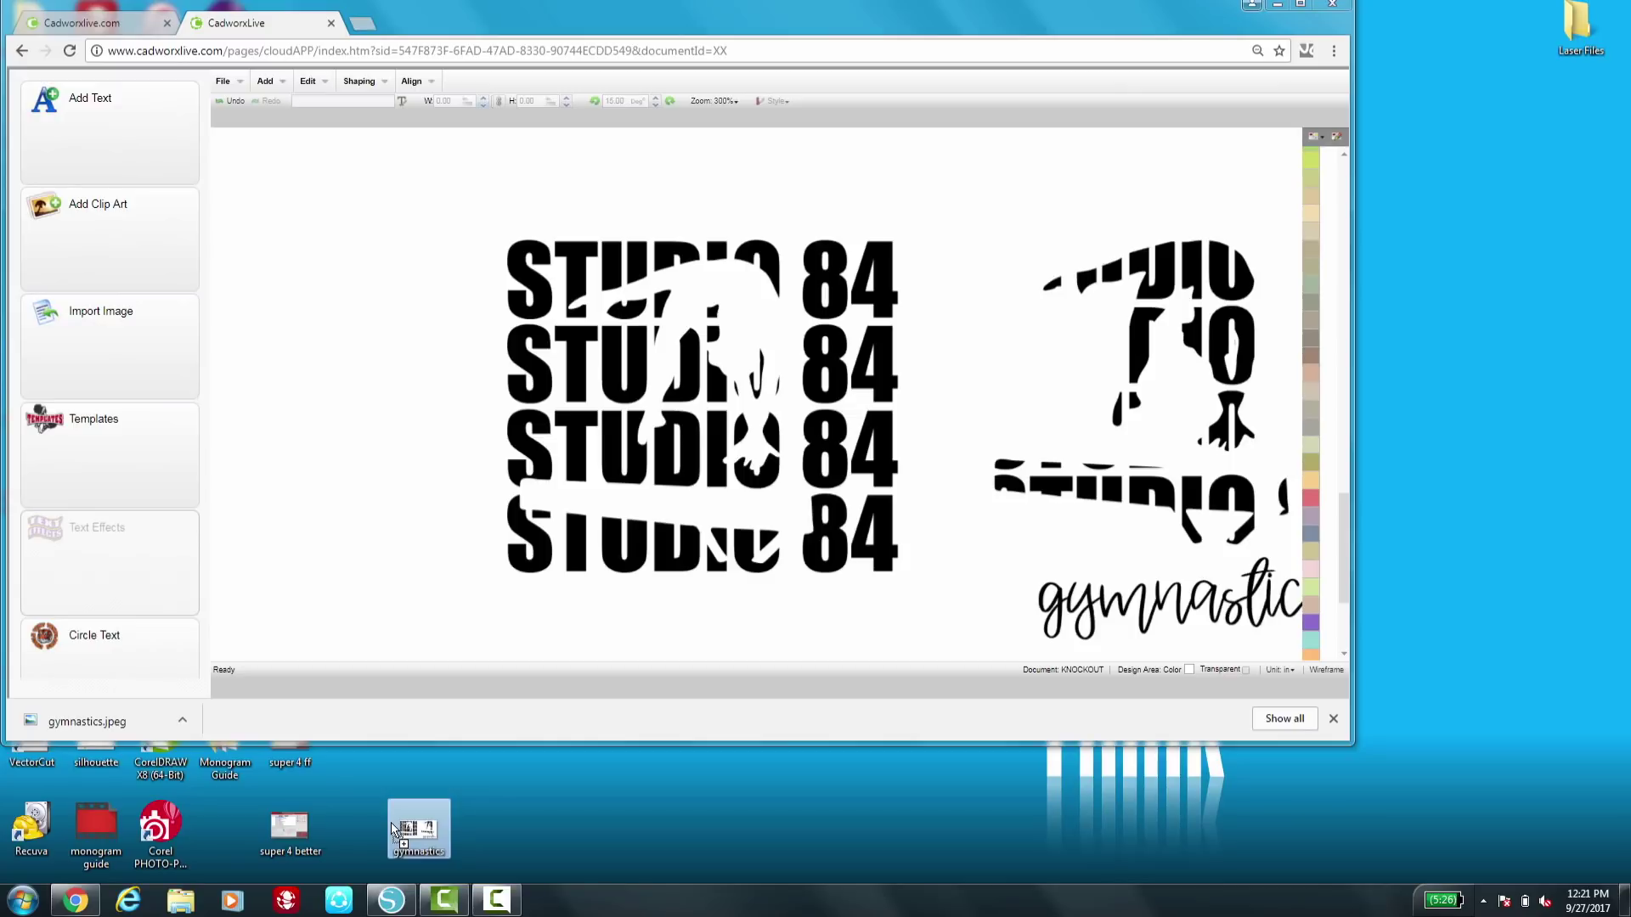
click(389, 899)
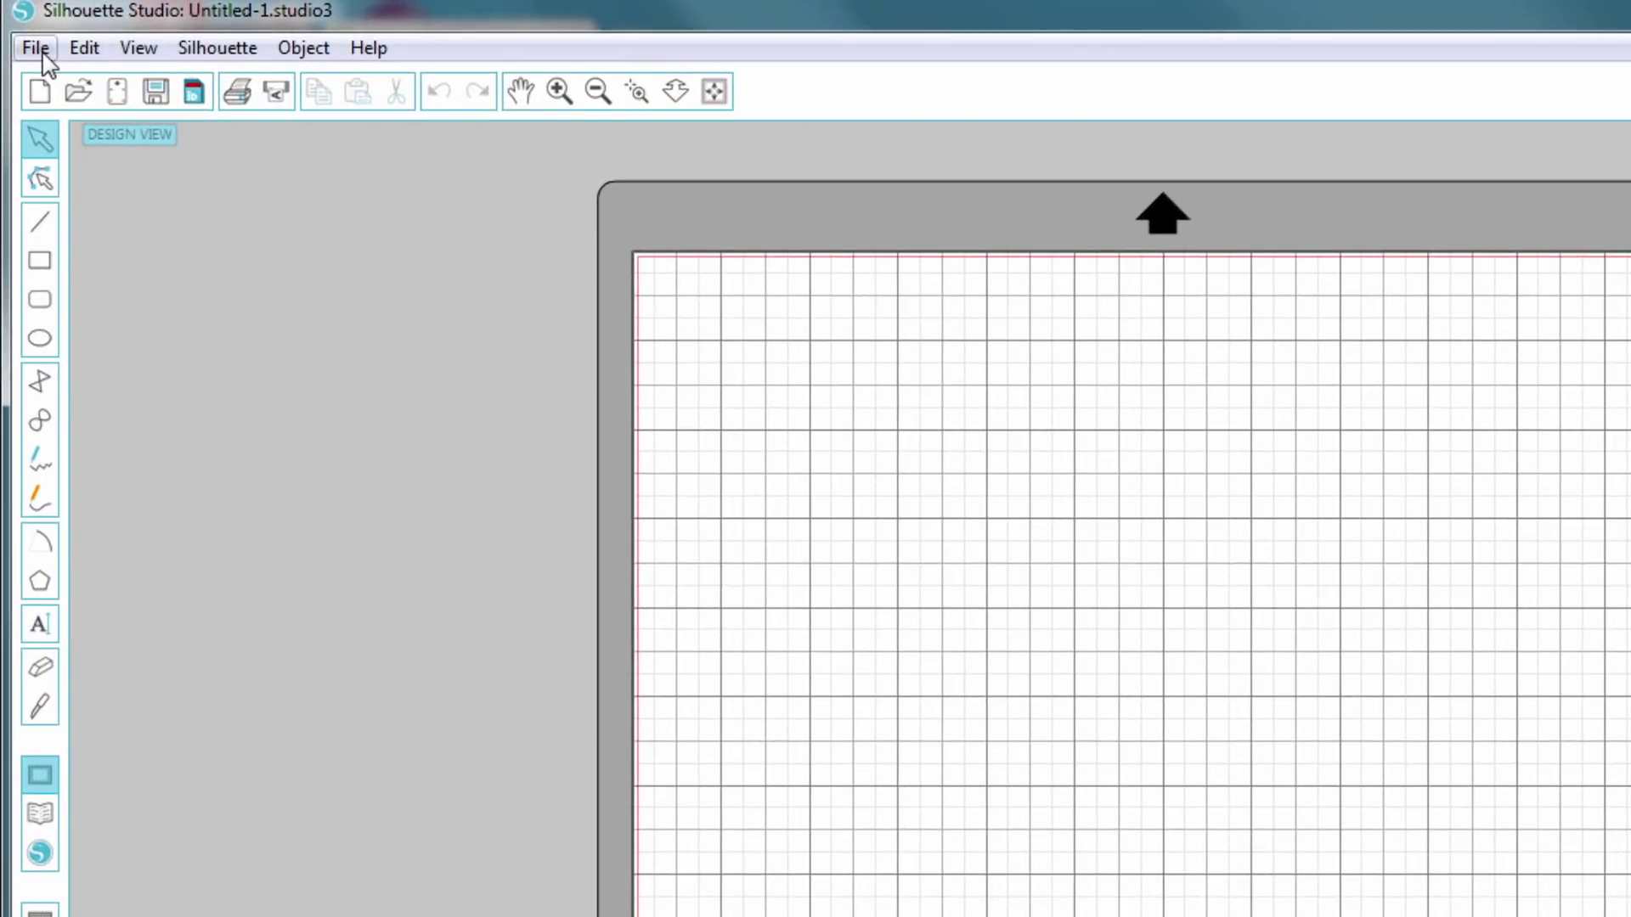
Step: Open gymnastics.jpeg in Silhouette Studio through File > Open
click(42, 54)
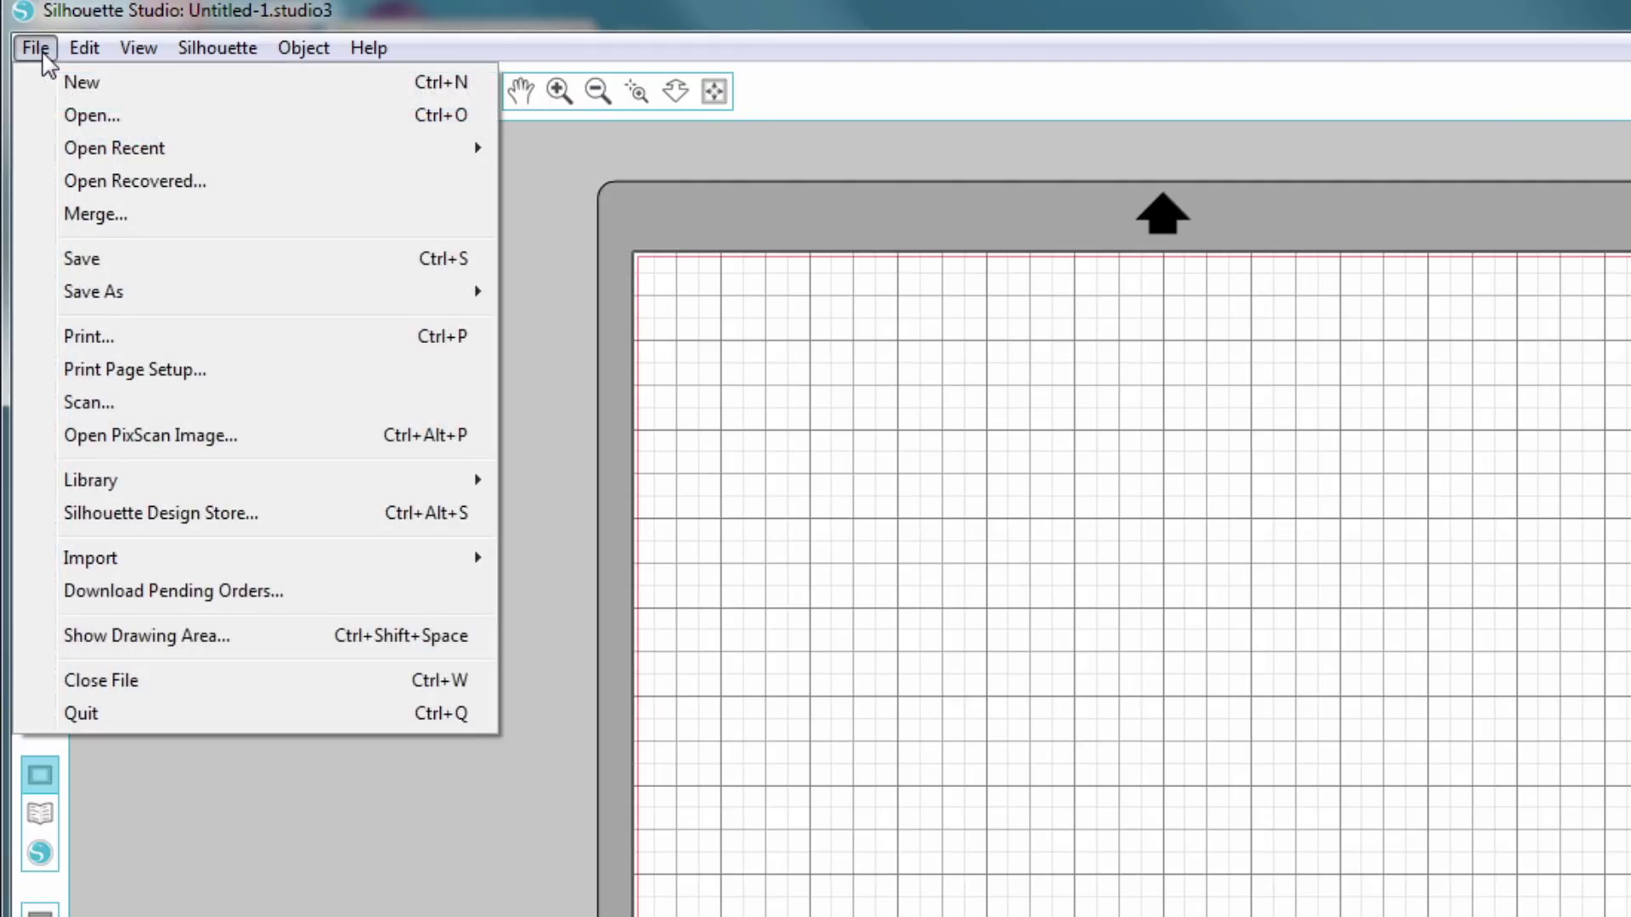
click(109, 122)
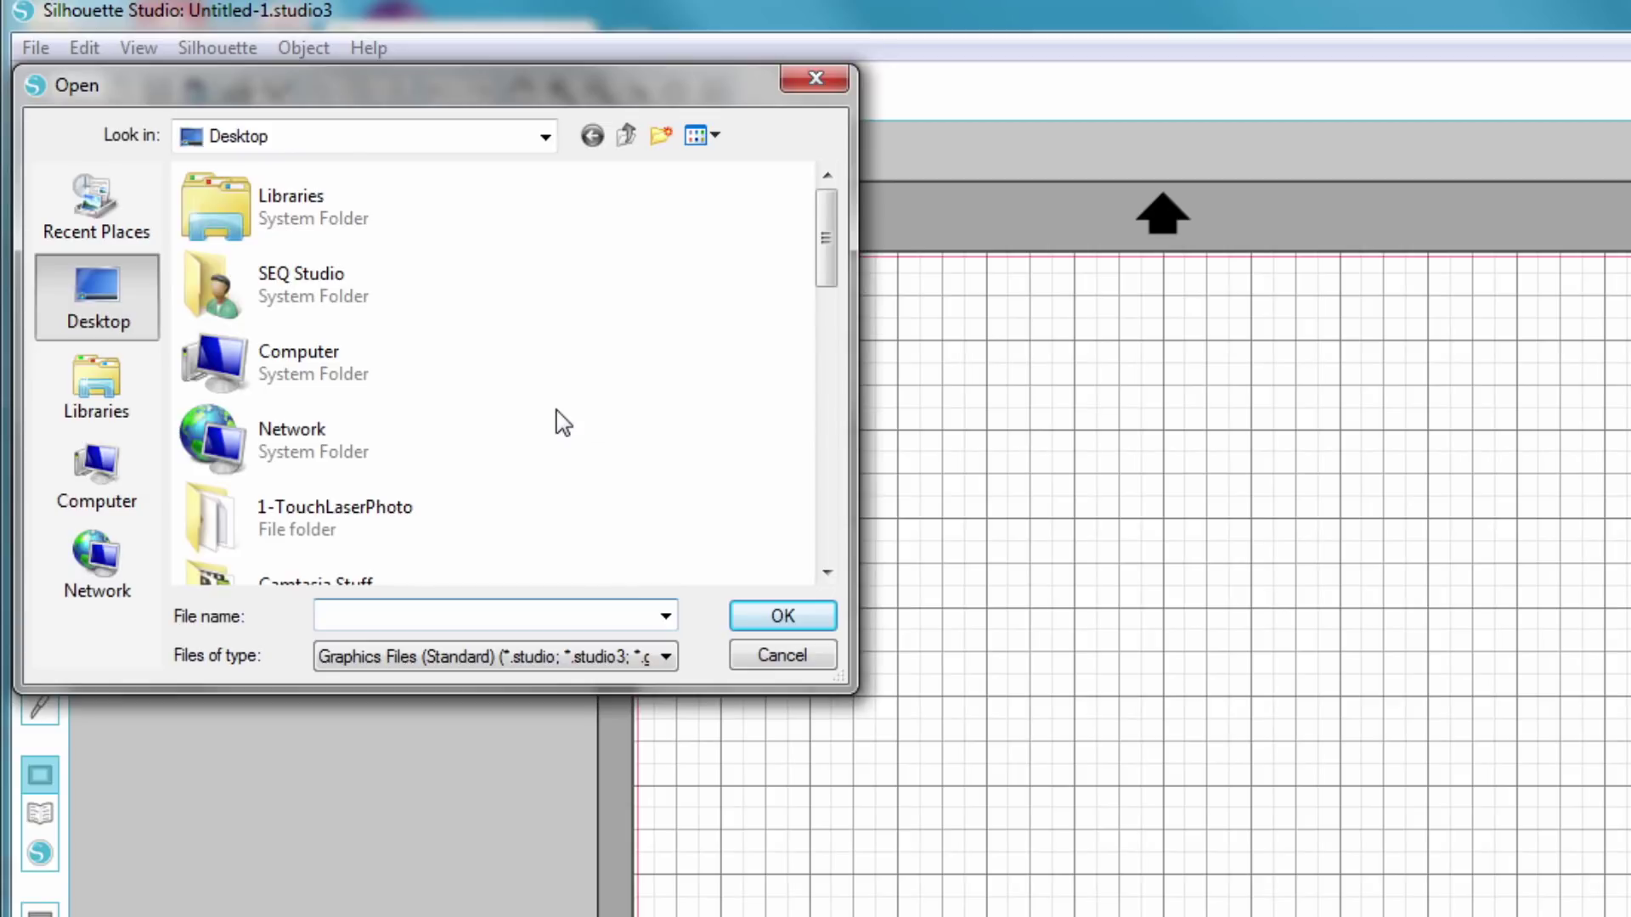
scroll(556, 422, down, 10)
scroll(563, 423, up, 5)
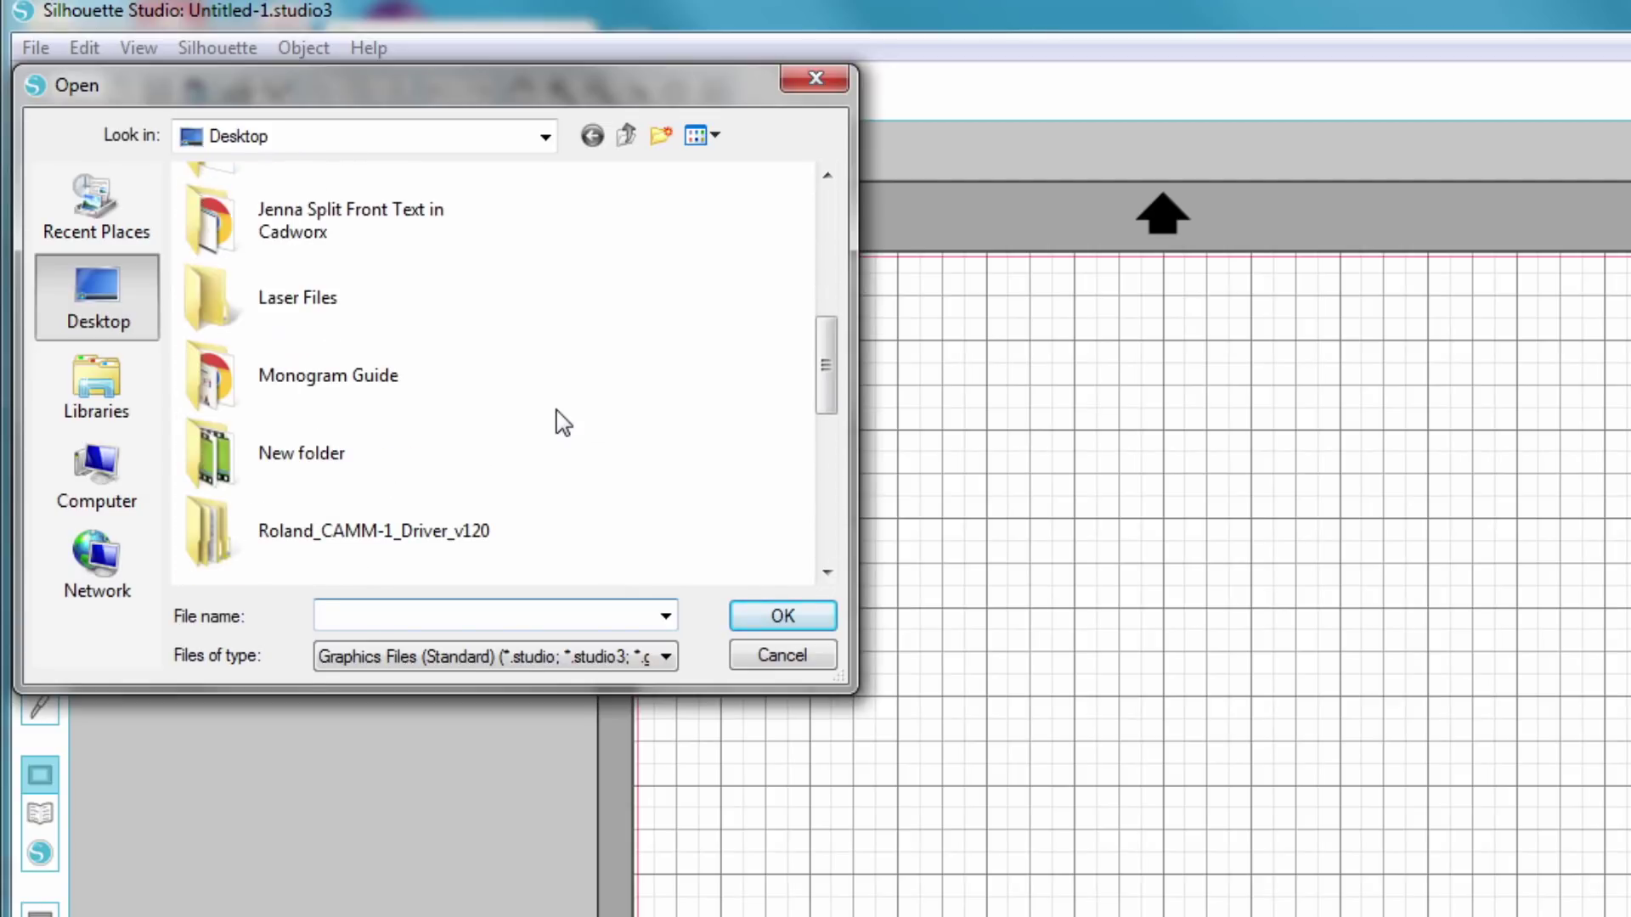
scroll(562, 422, down, 2)
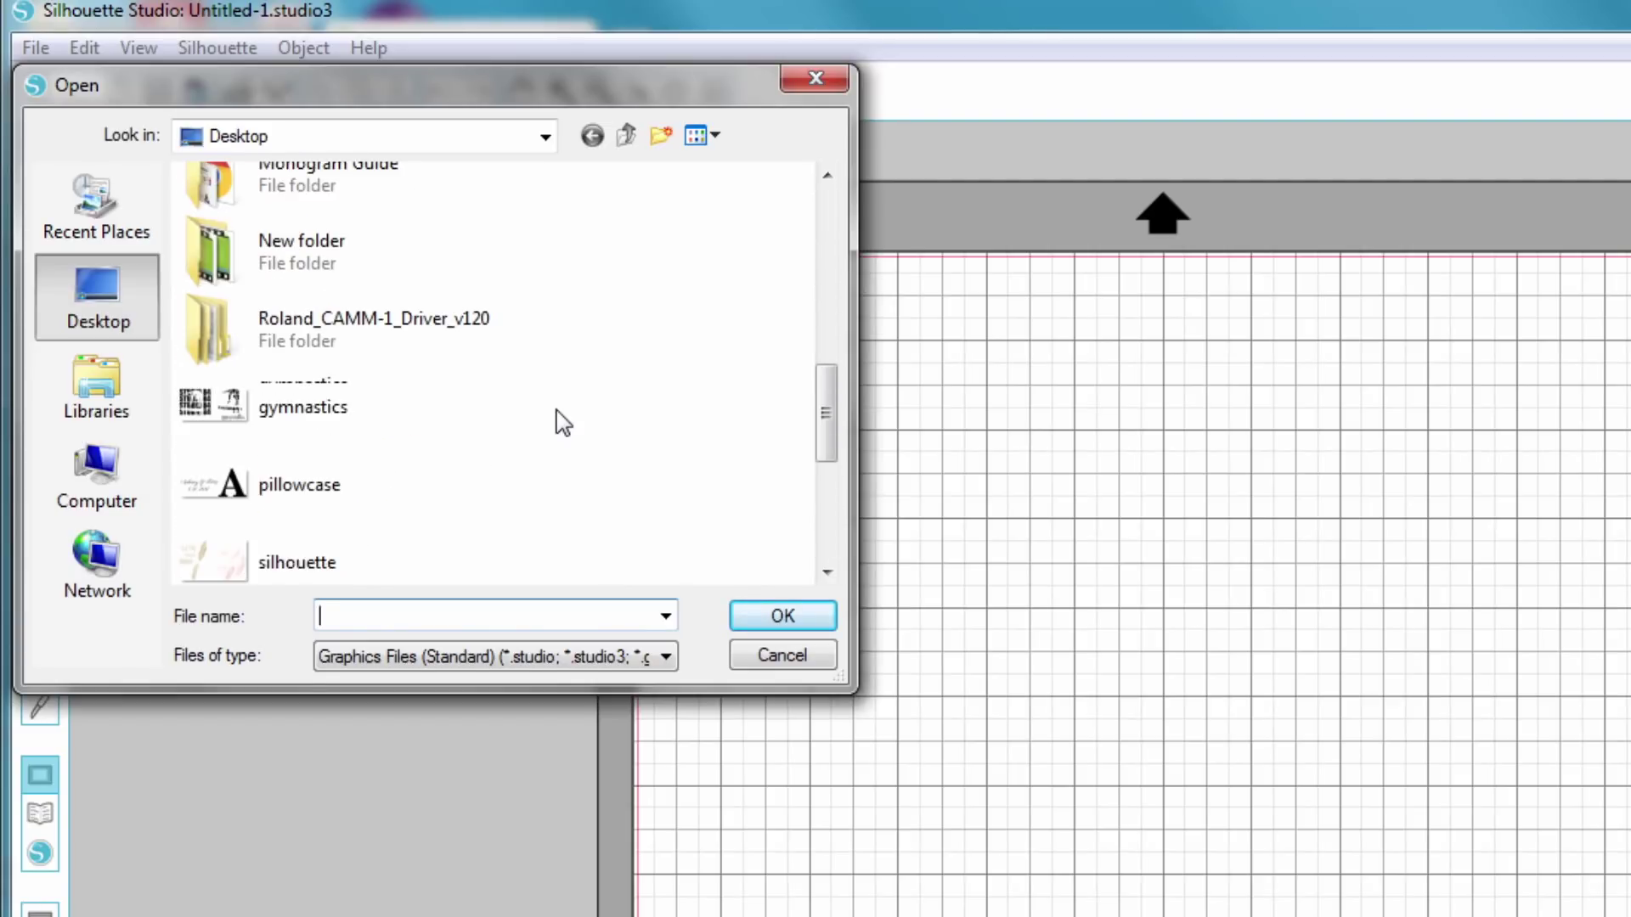
double_click(344, 414)
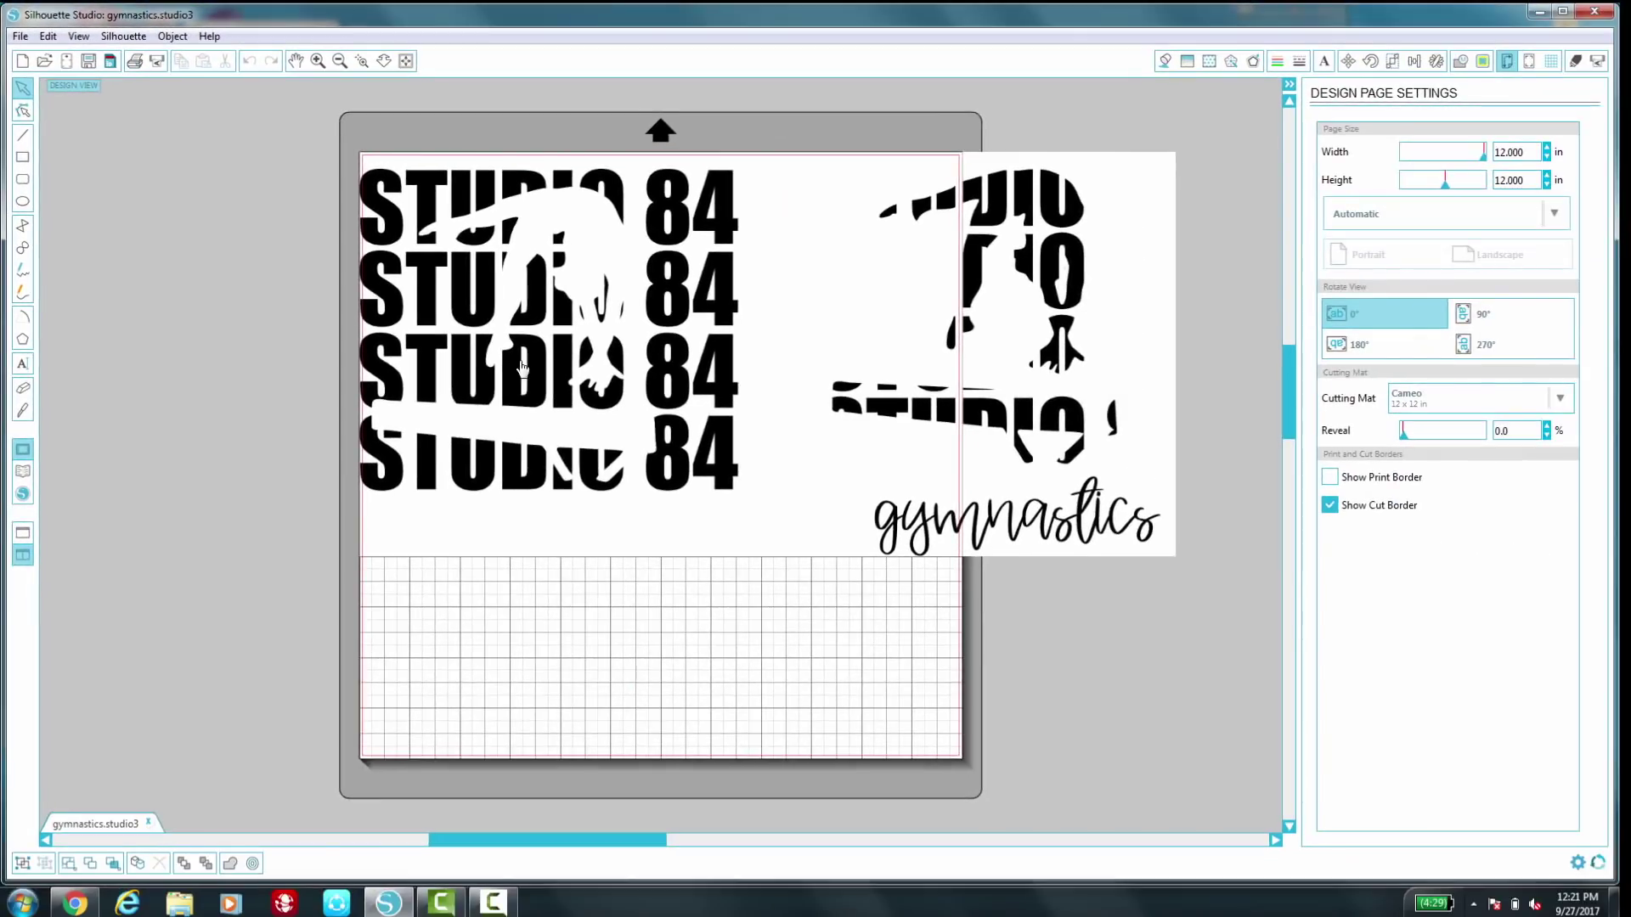
Step: Move the image onto the mat and trace the entire design area into cut lines
click(657, 420)
drag(698, 340, 722, 433)
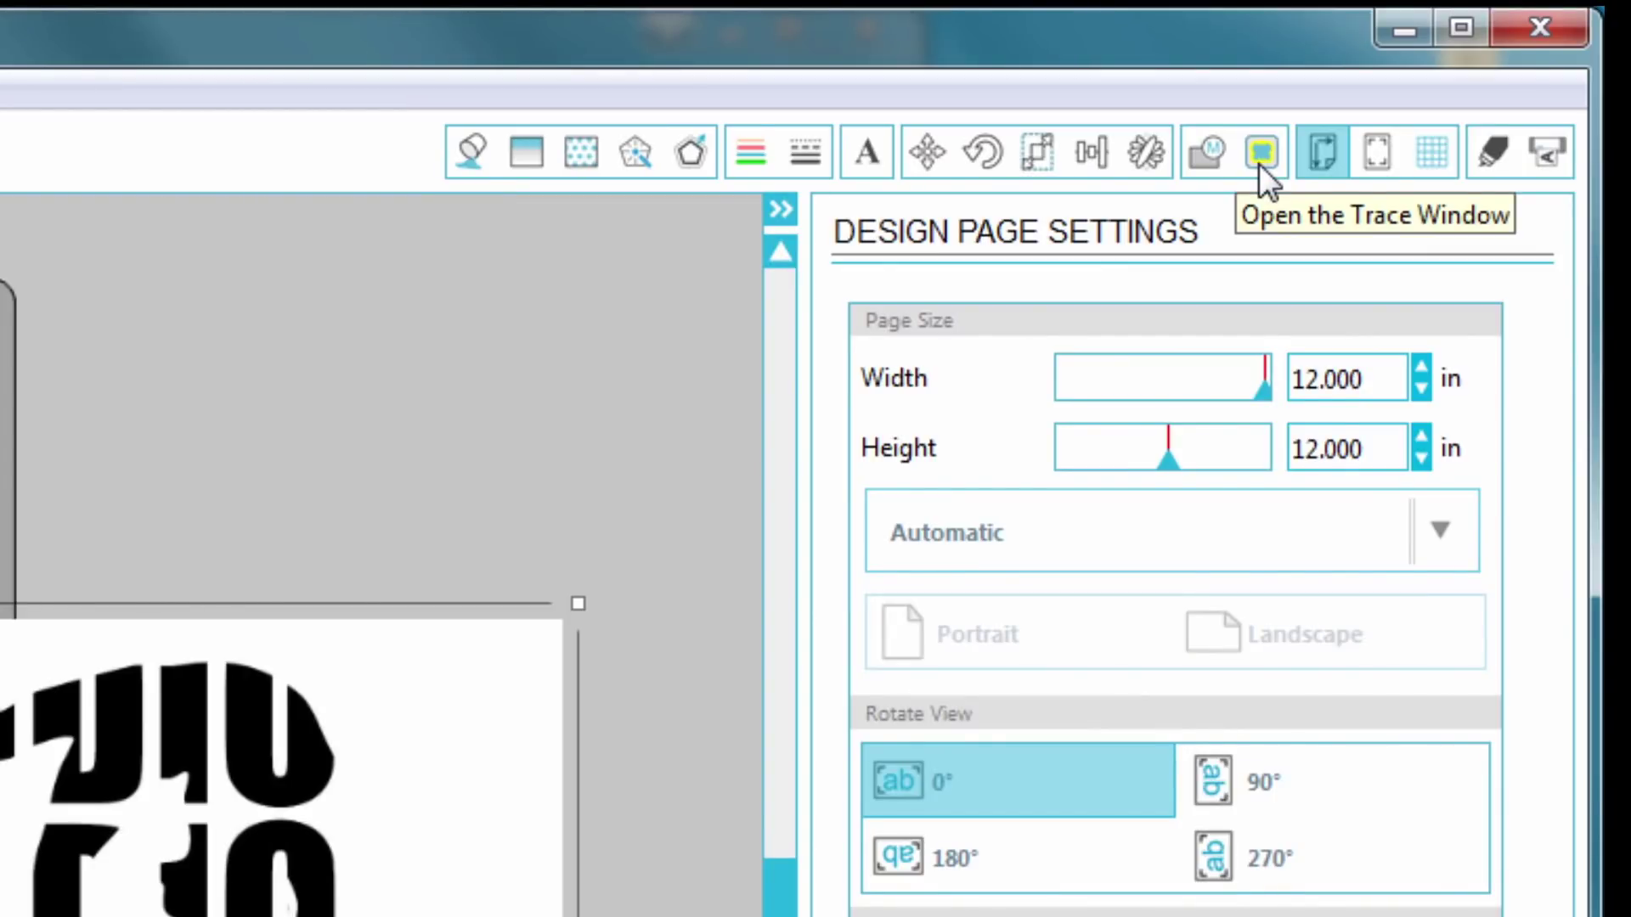
click(1259, 165)
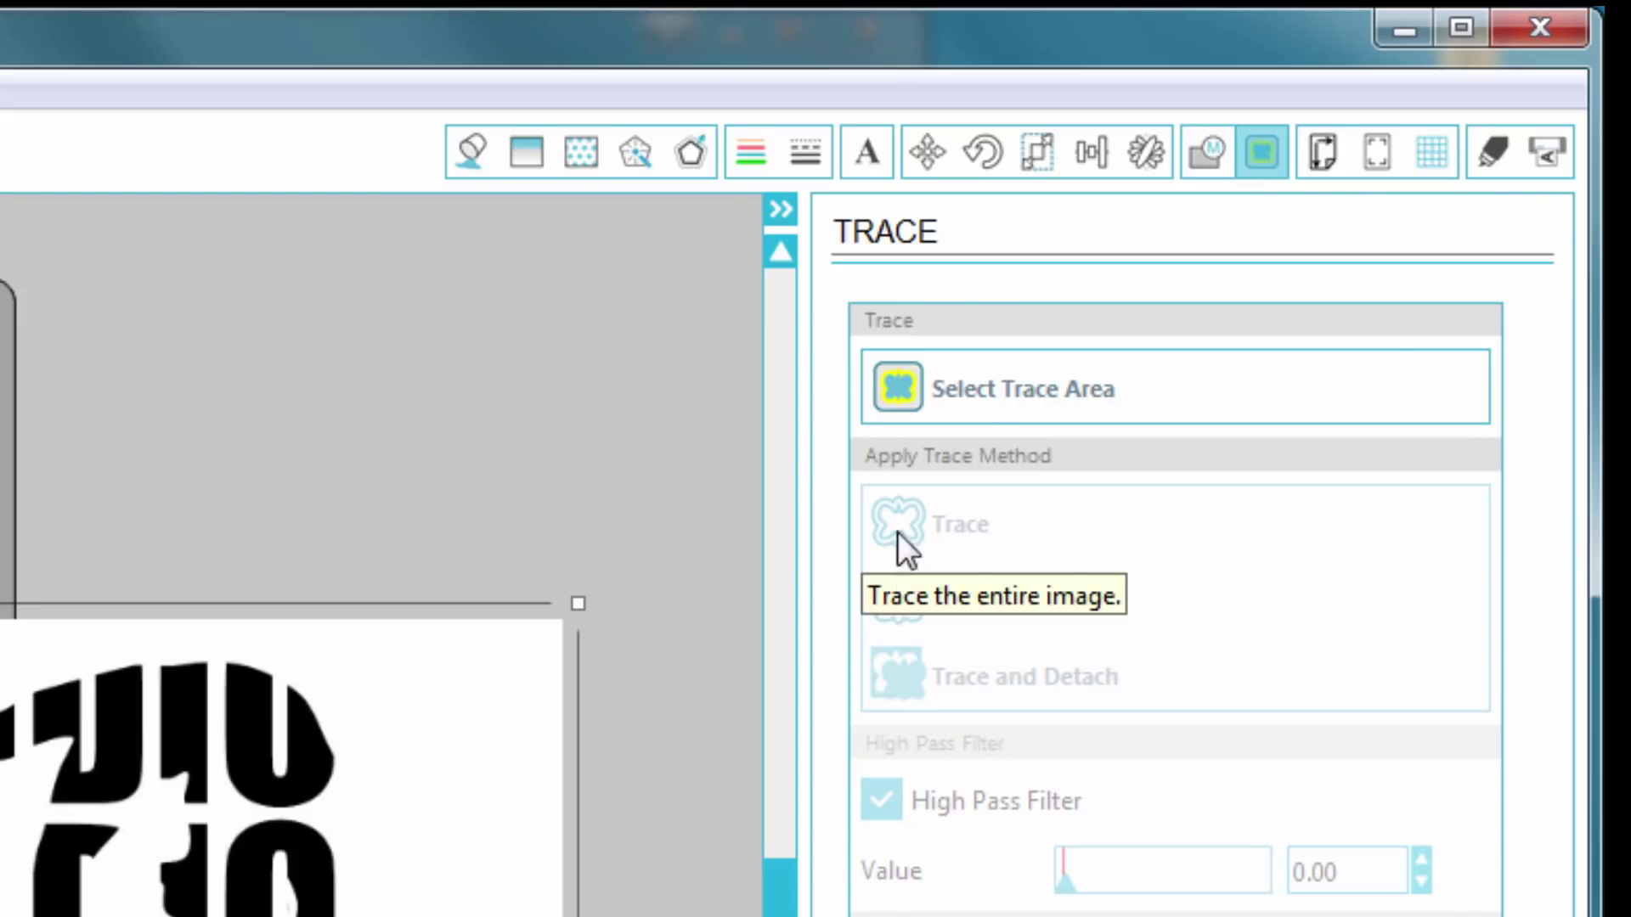
click(1053, 386)
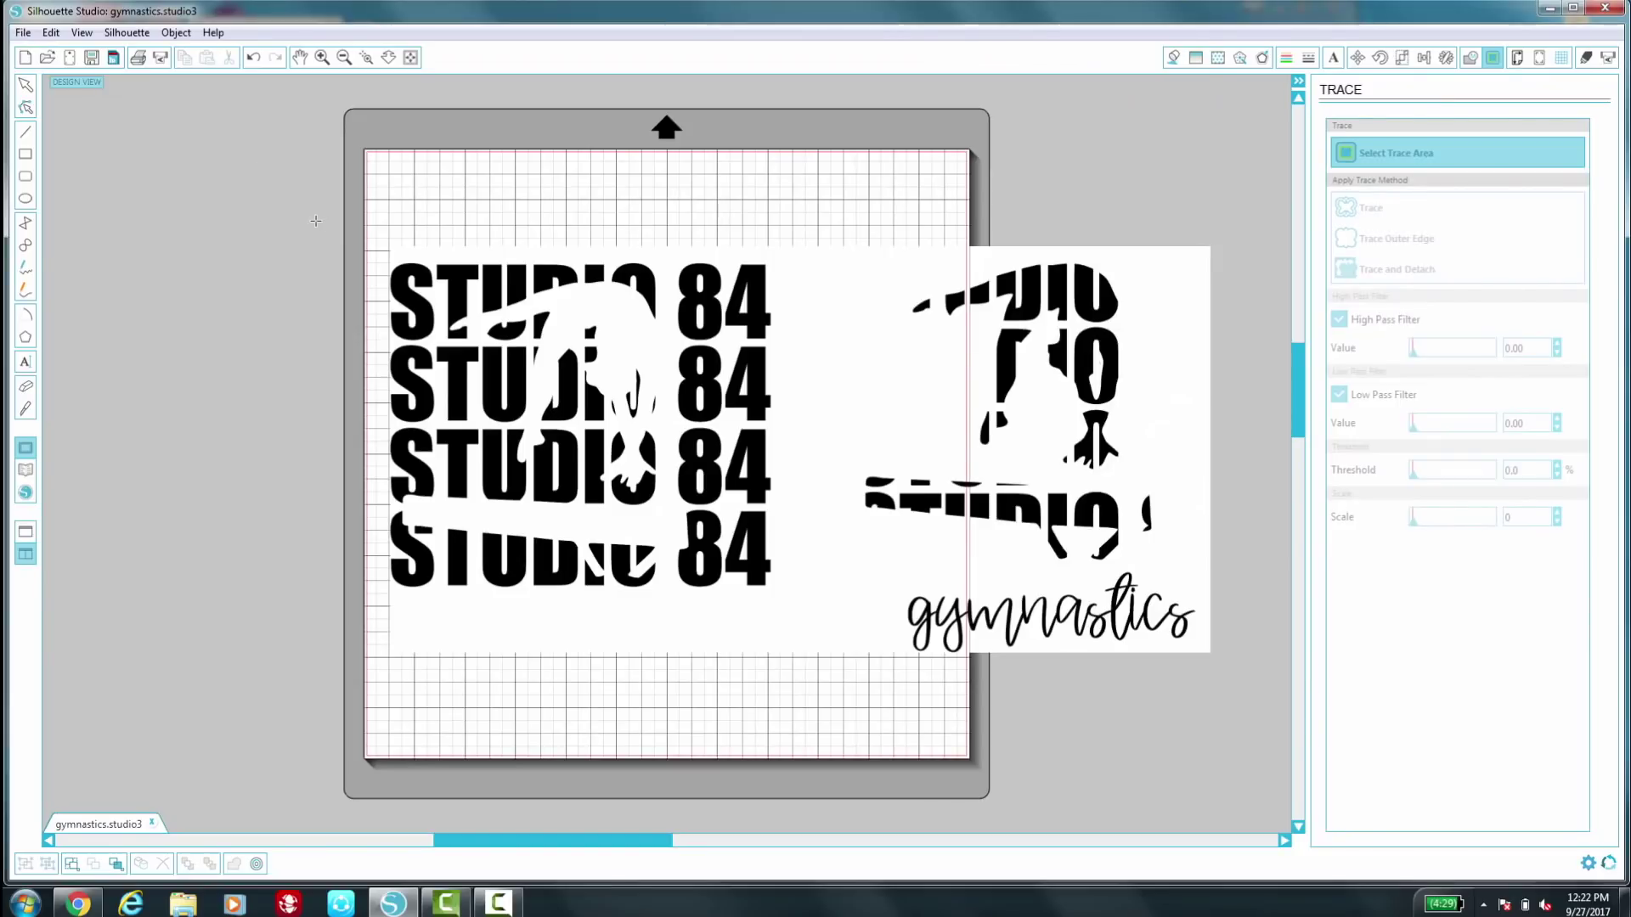
mouse_move(313, 221)
mouse_down()
mouse_move(648, 411)
mouse_move(963, 542)
mouse_move(1154, 588)
mouse_move(1243, 677)
mouse_up()
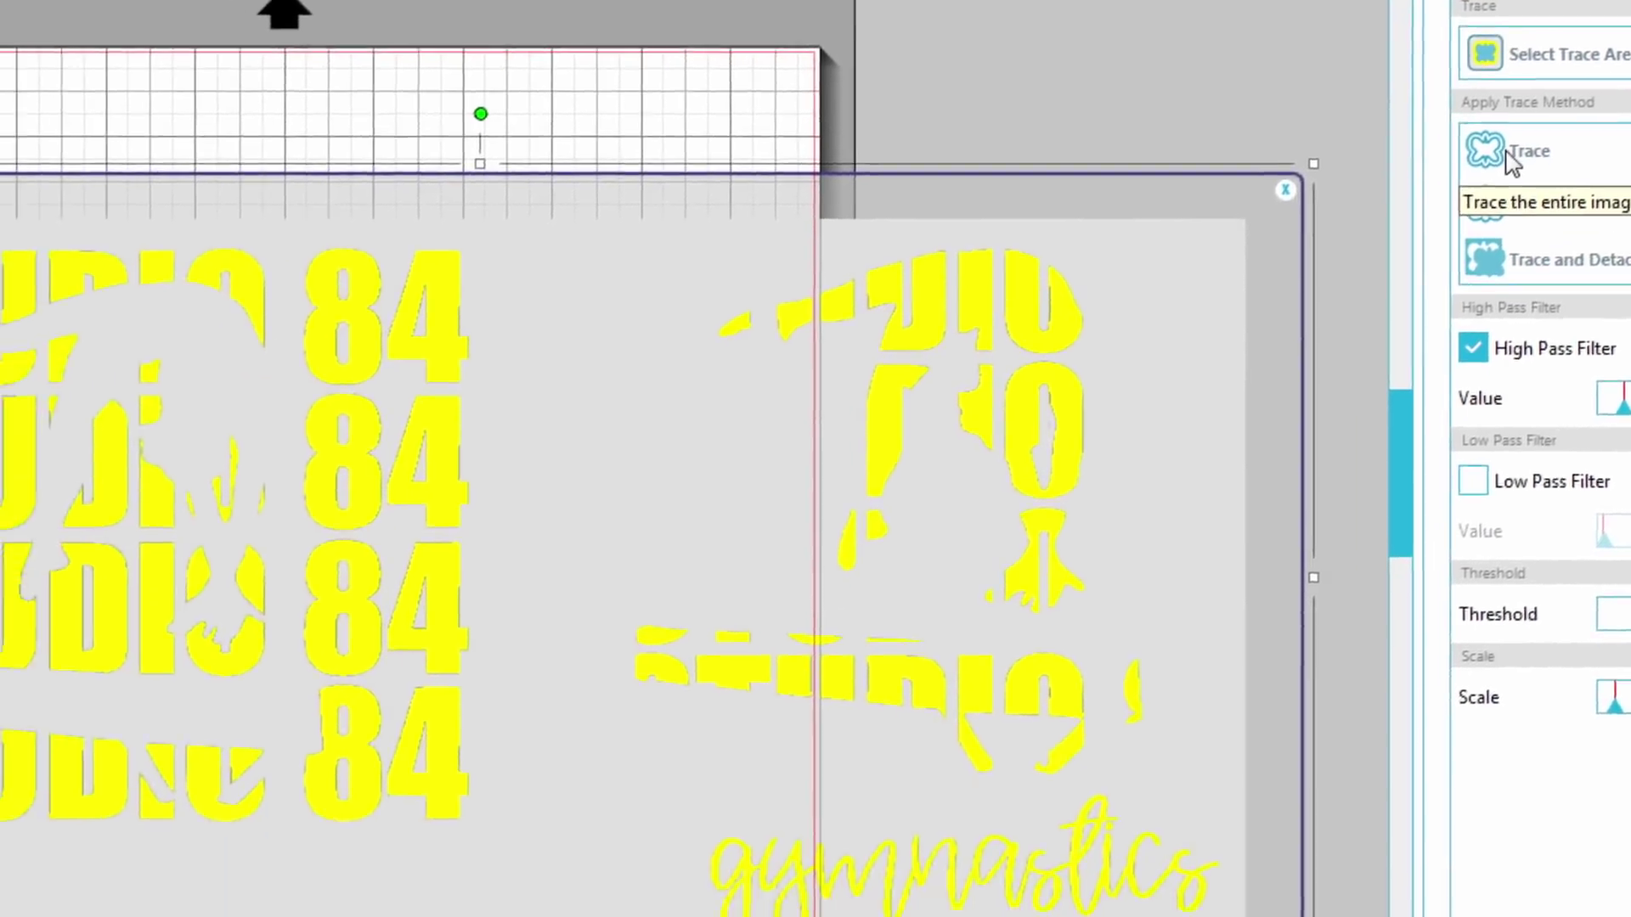
click(1153, 333)
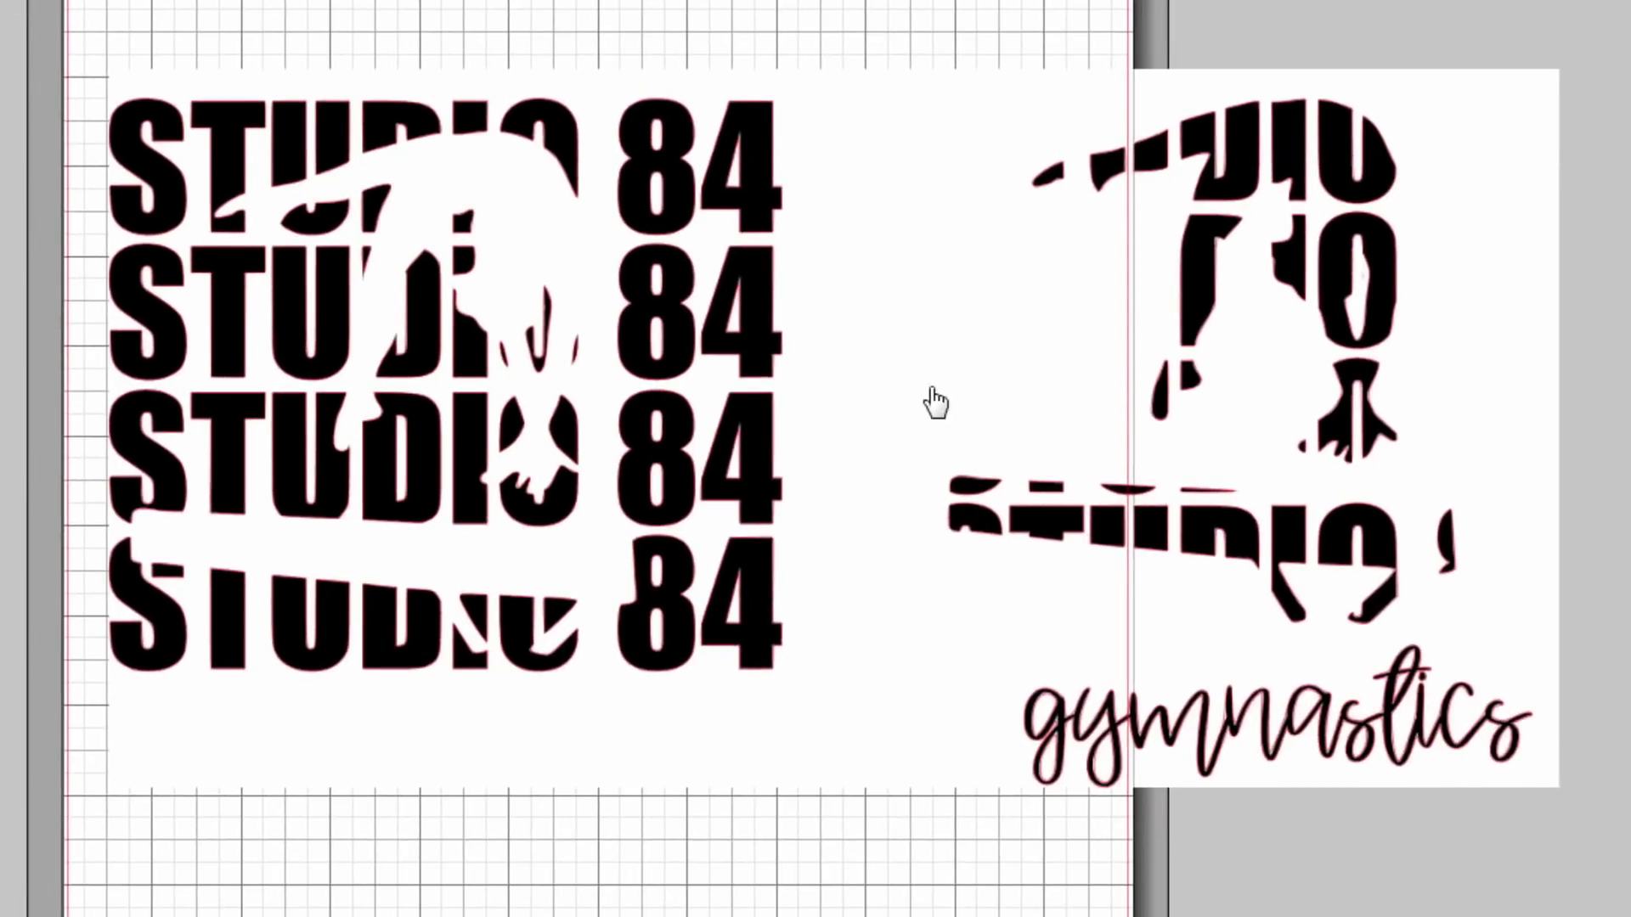
drag(936, 400, 974, 633)
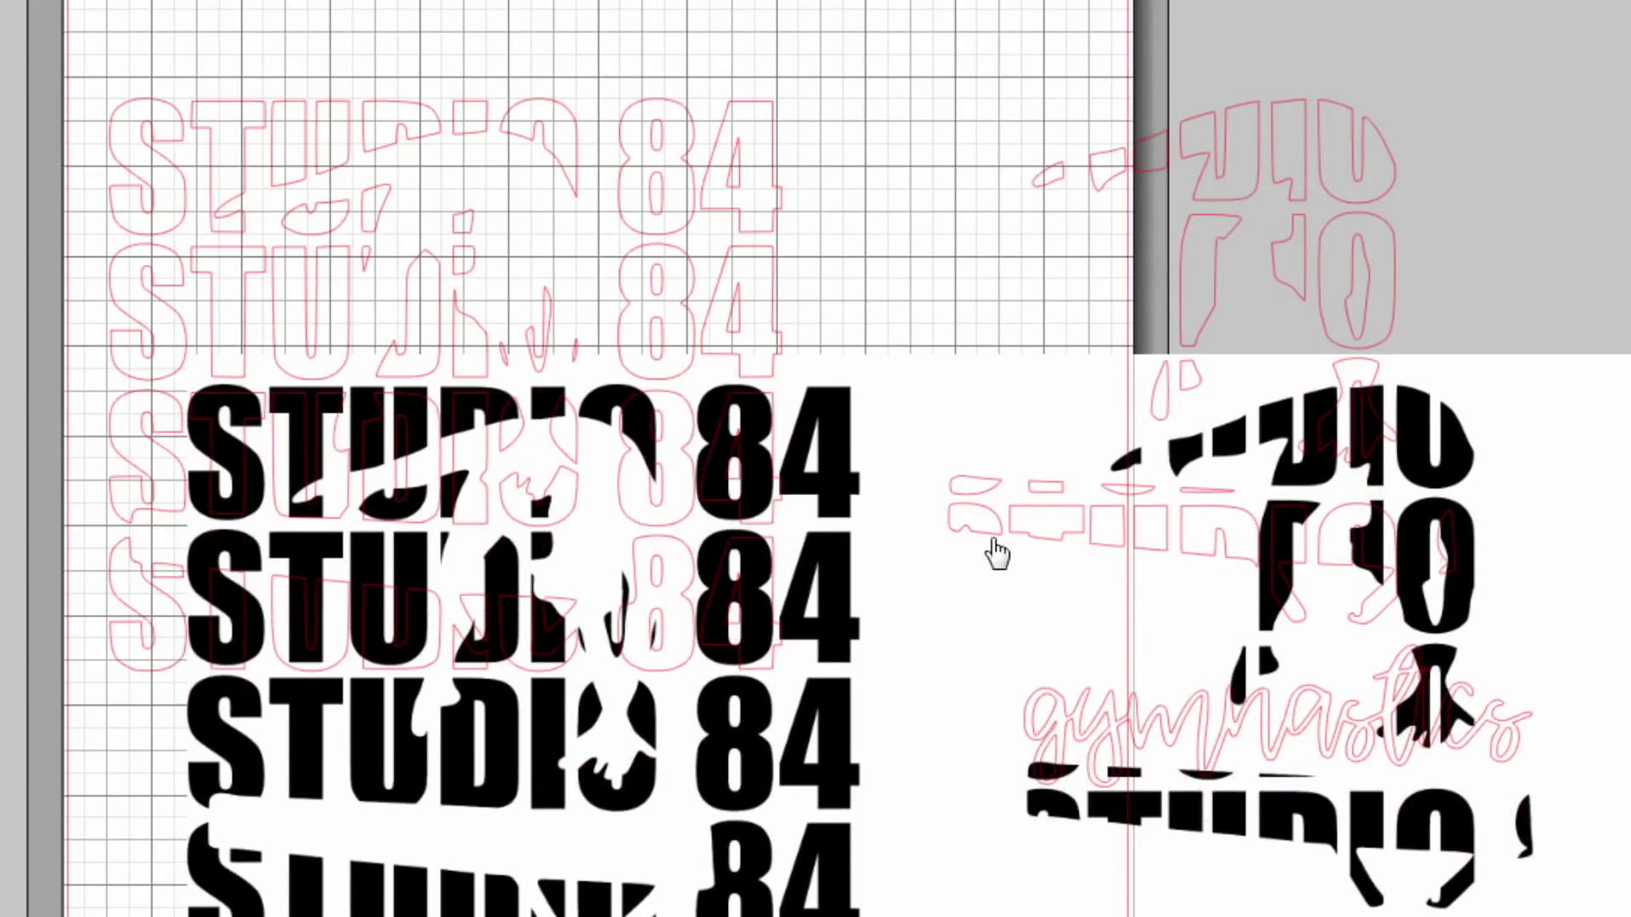
Step: Delete the original black image and select all traced outlines, about 15.948 by 7.667 in
key(Delete)
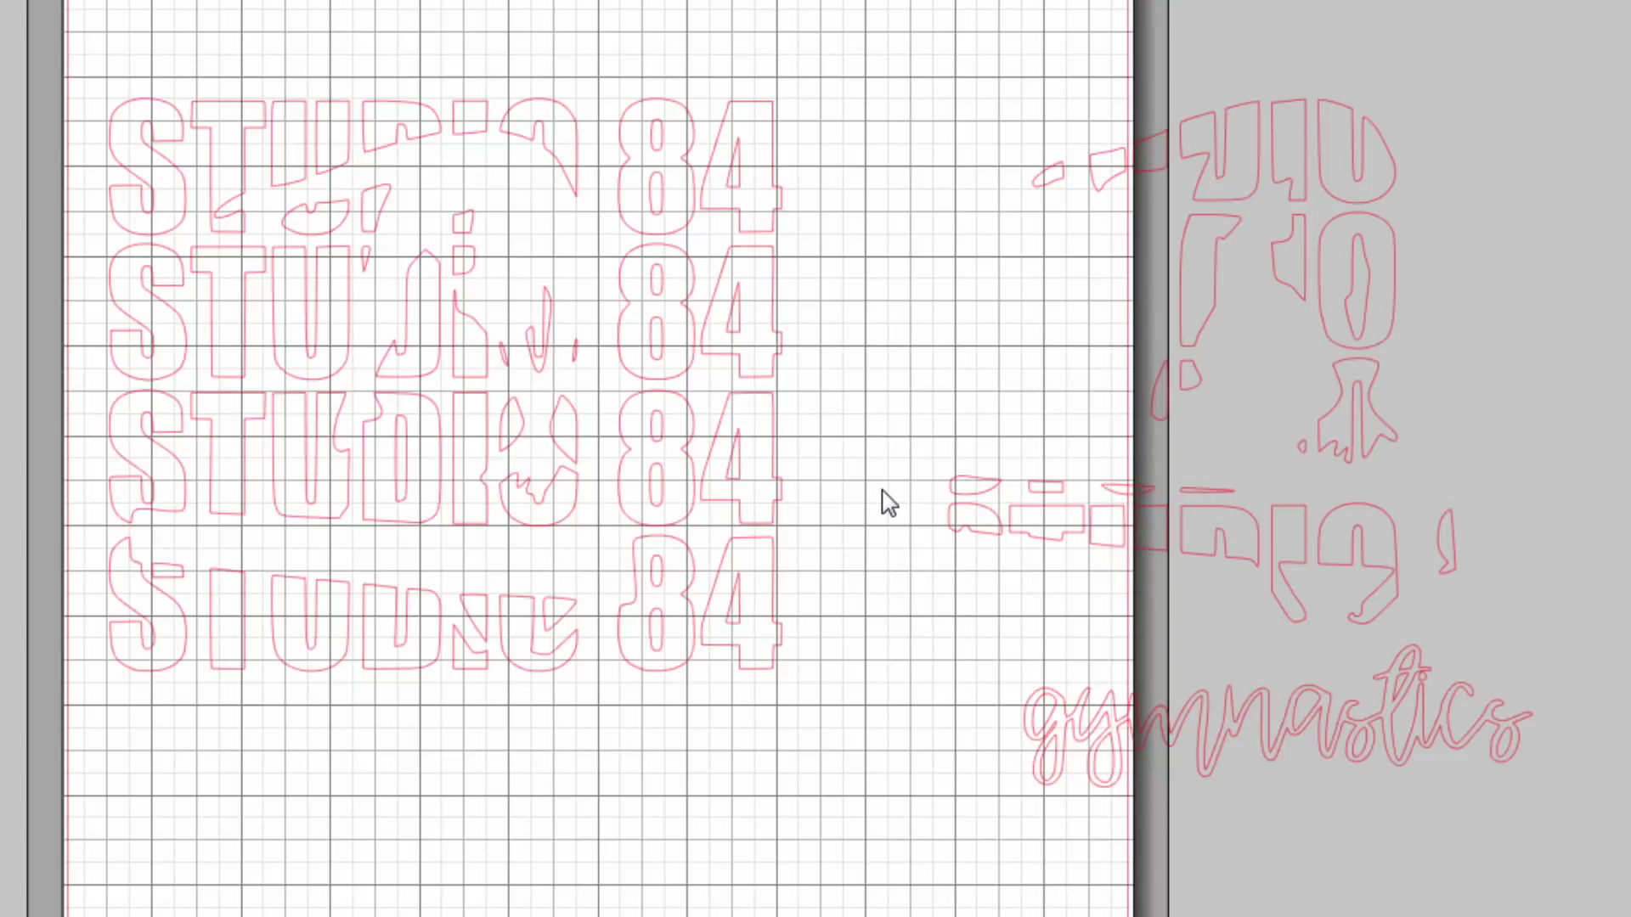
click(666, 422)
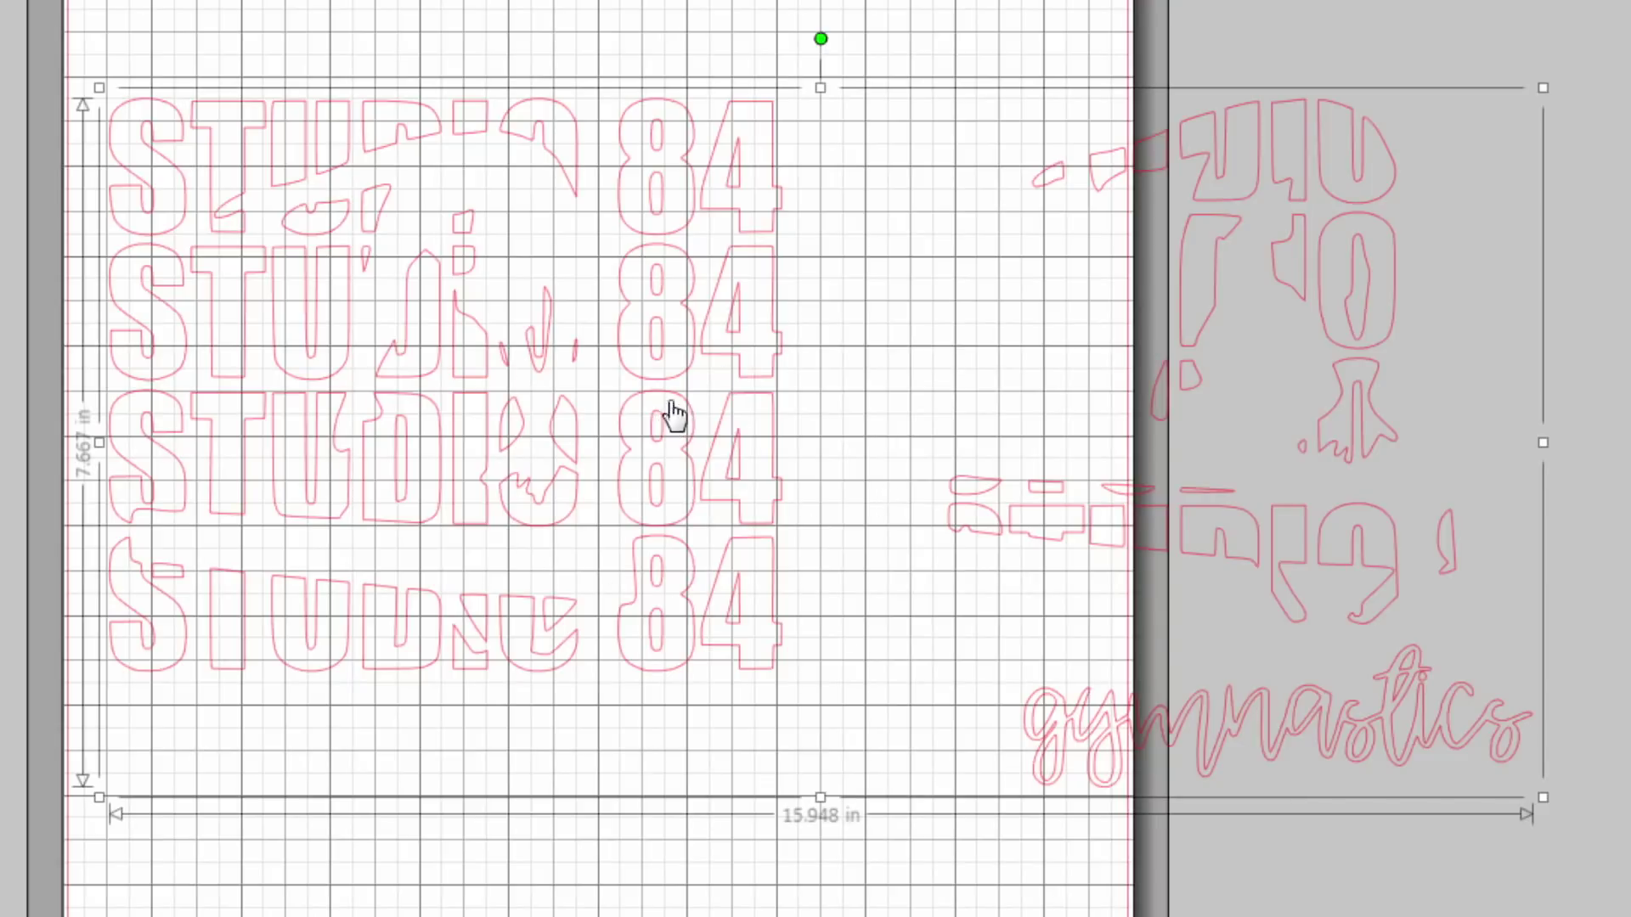
click(863, 395)
click(751, 367)
click(524, 569)
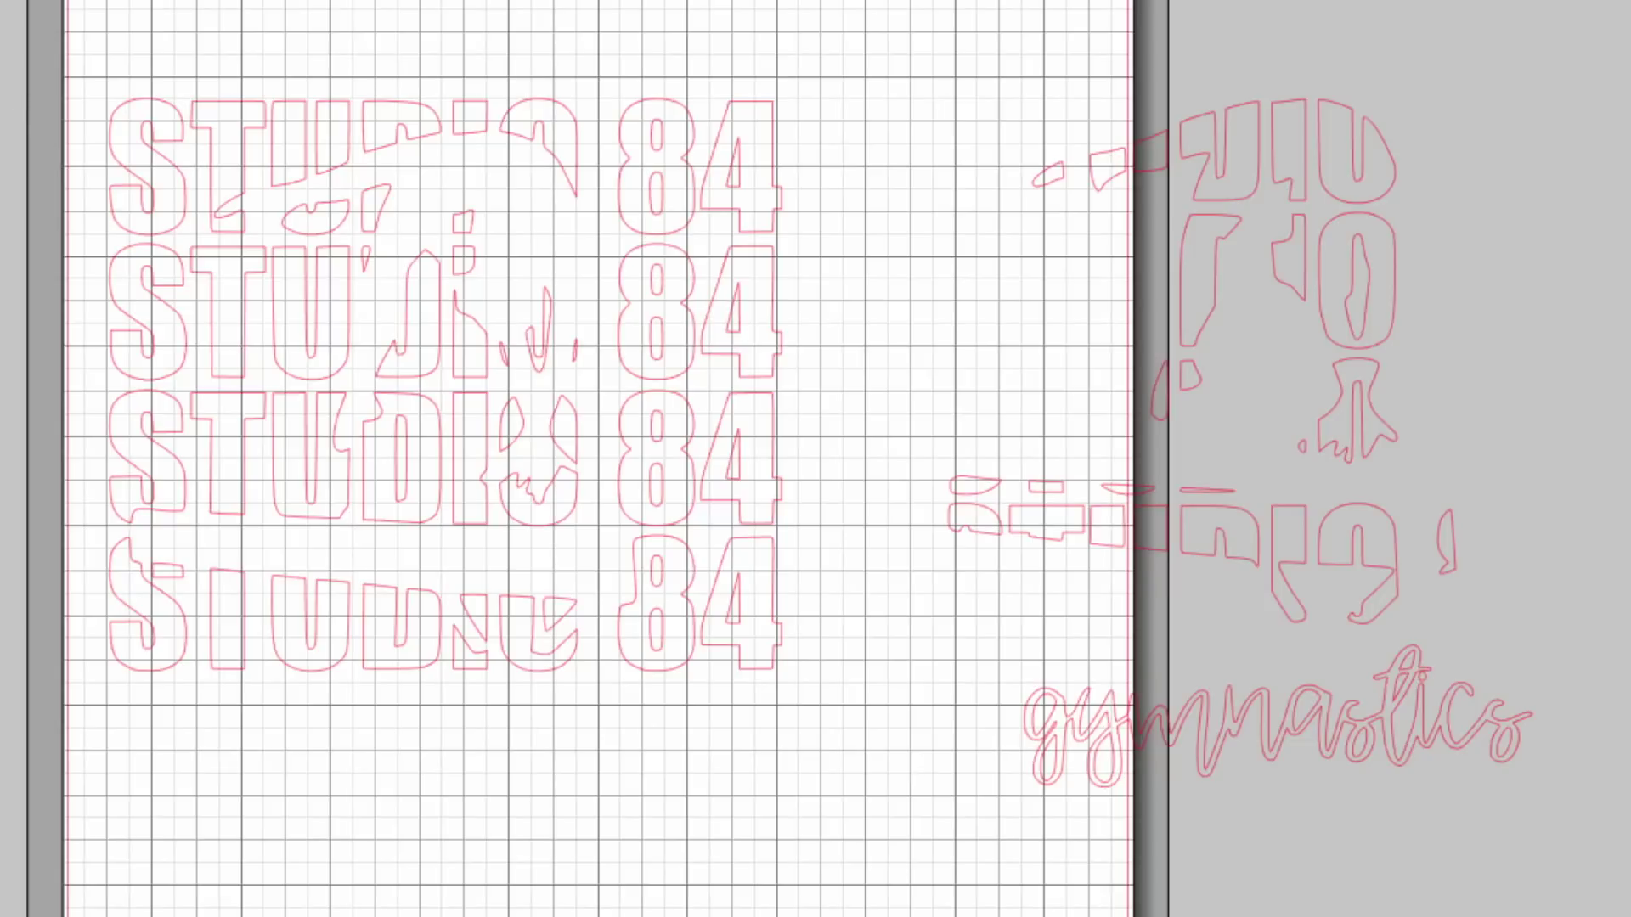
key(ctrl+a)
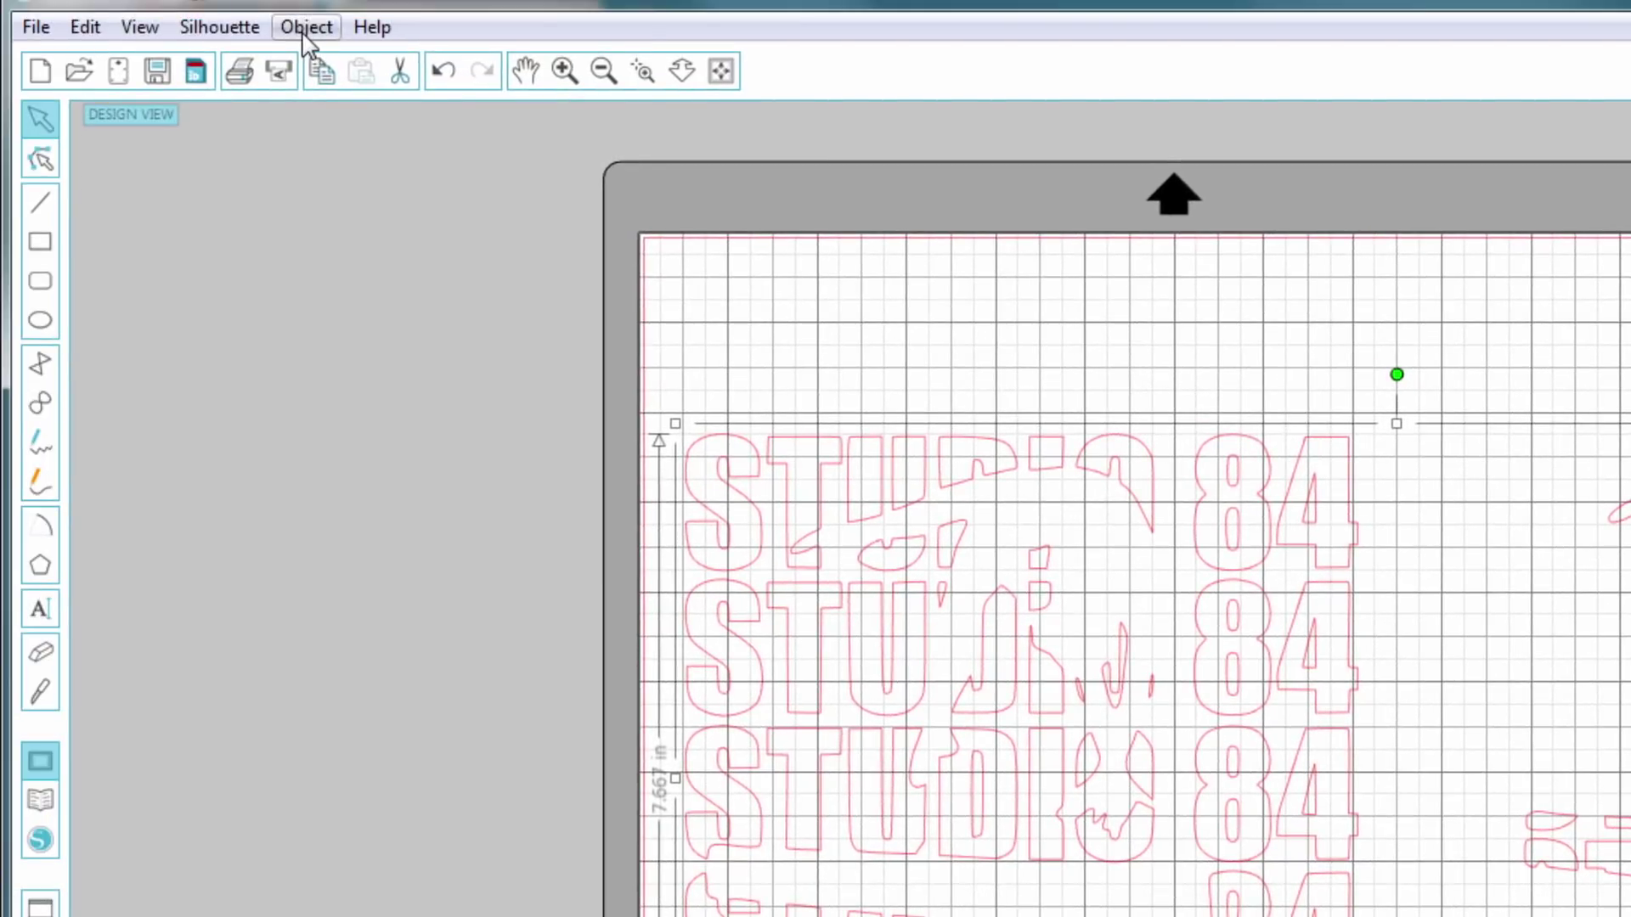
Step: Release the traced compound path, then group the STUDIO 84 outline pieces and move them off the mat's left side
click(305, 27)
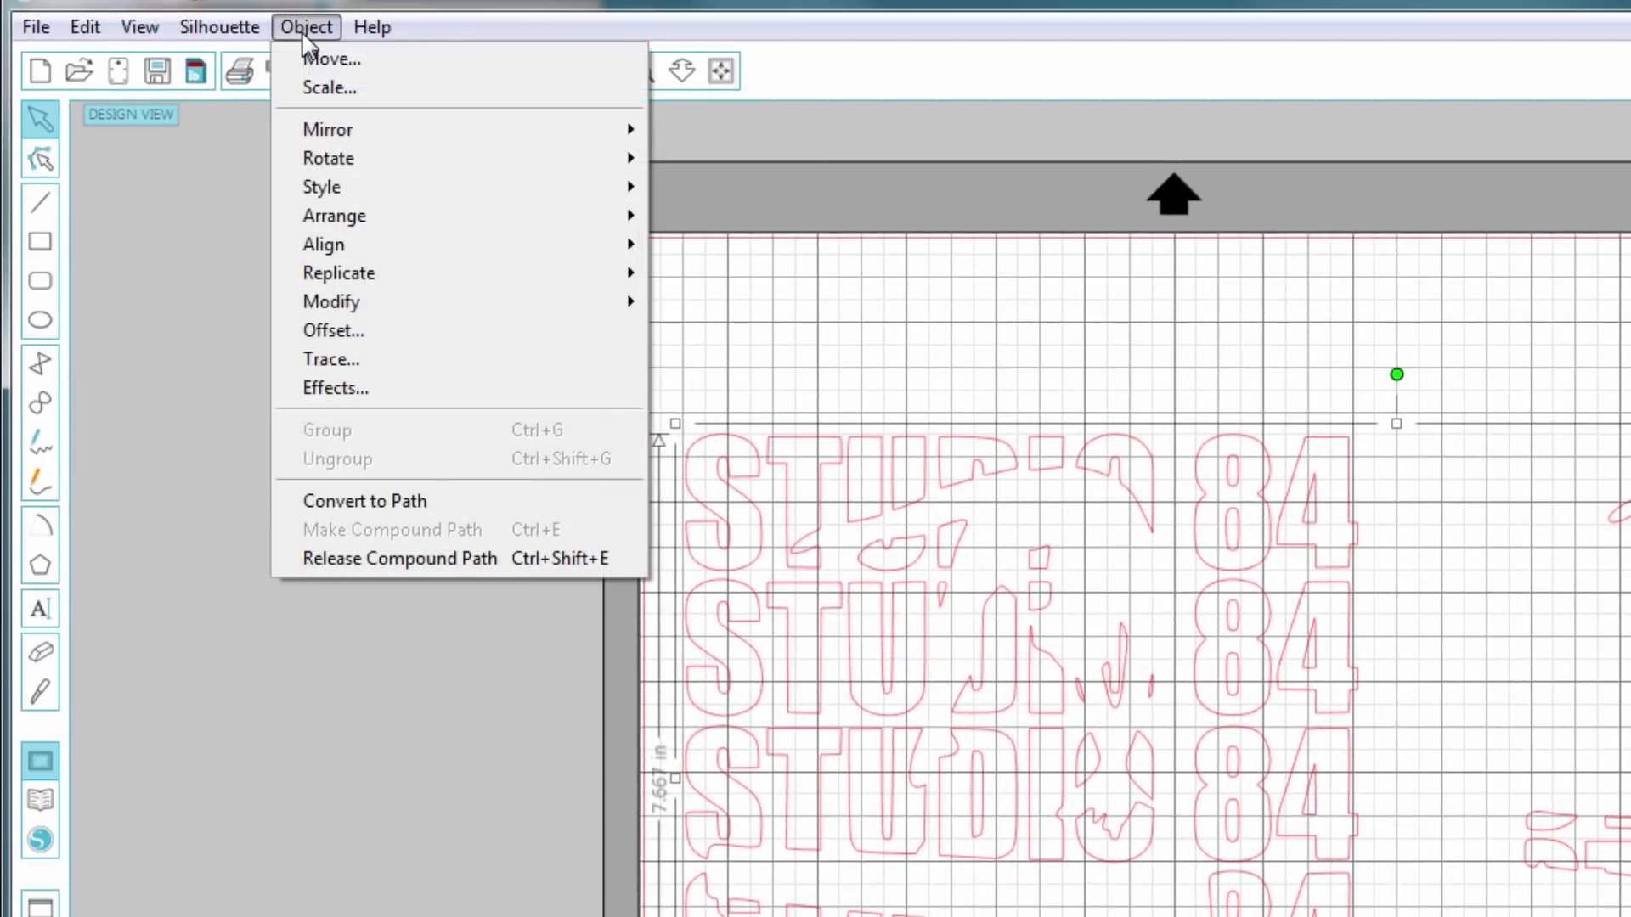
click(421, 558)
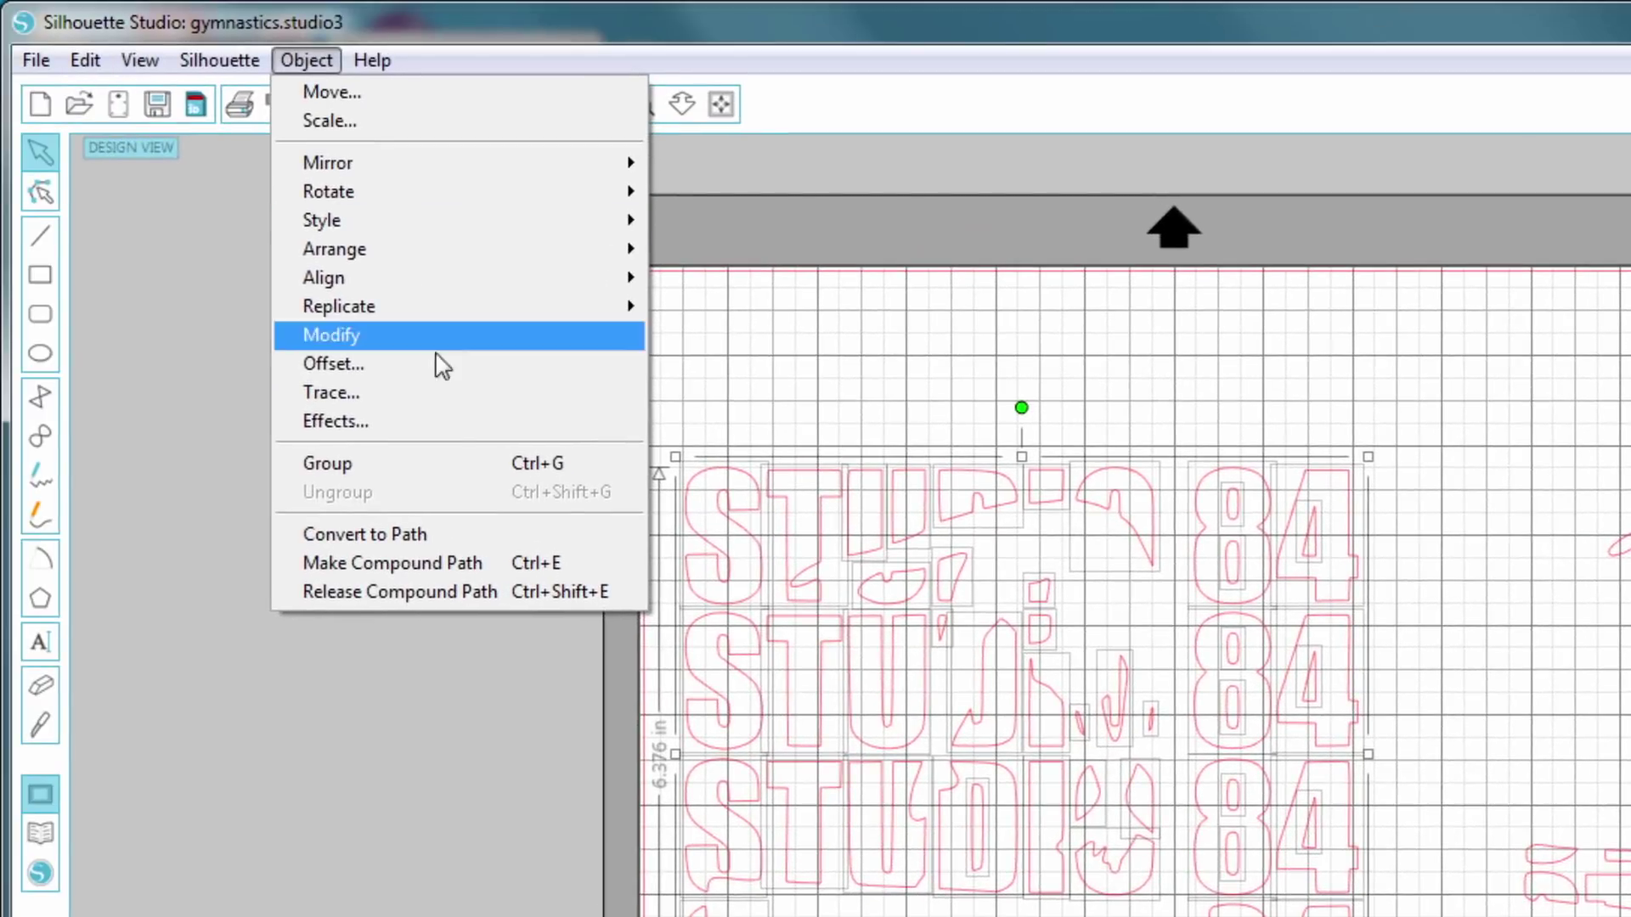
click(440, 464)
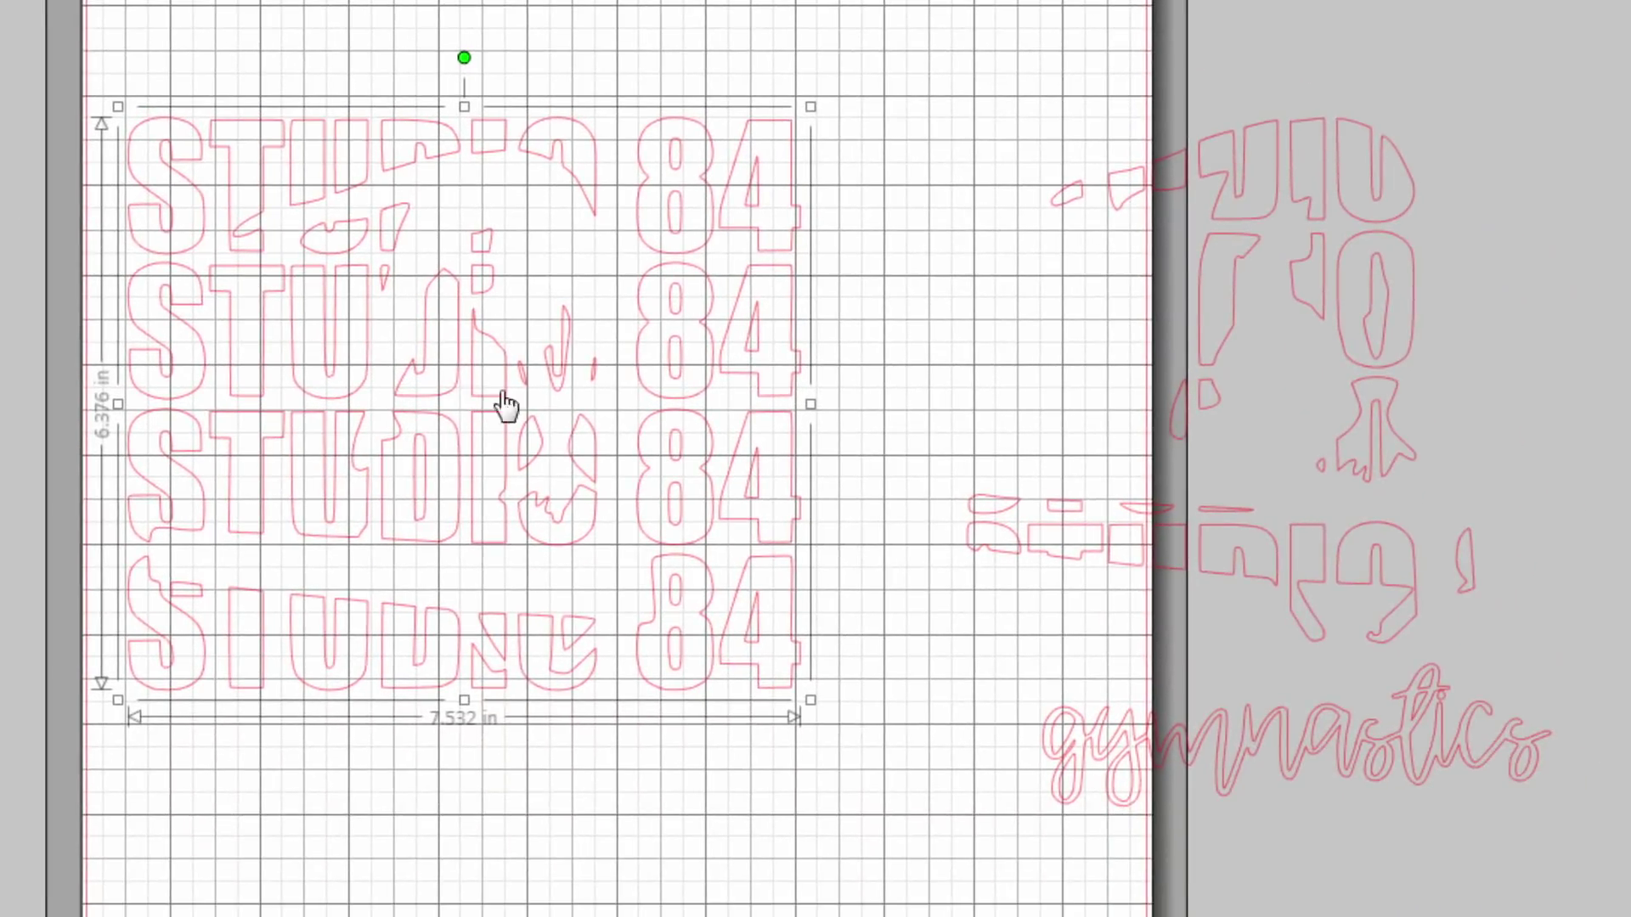
drag(505, 406, 0, 245)
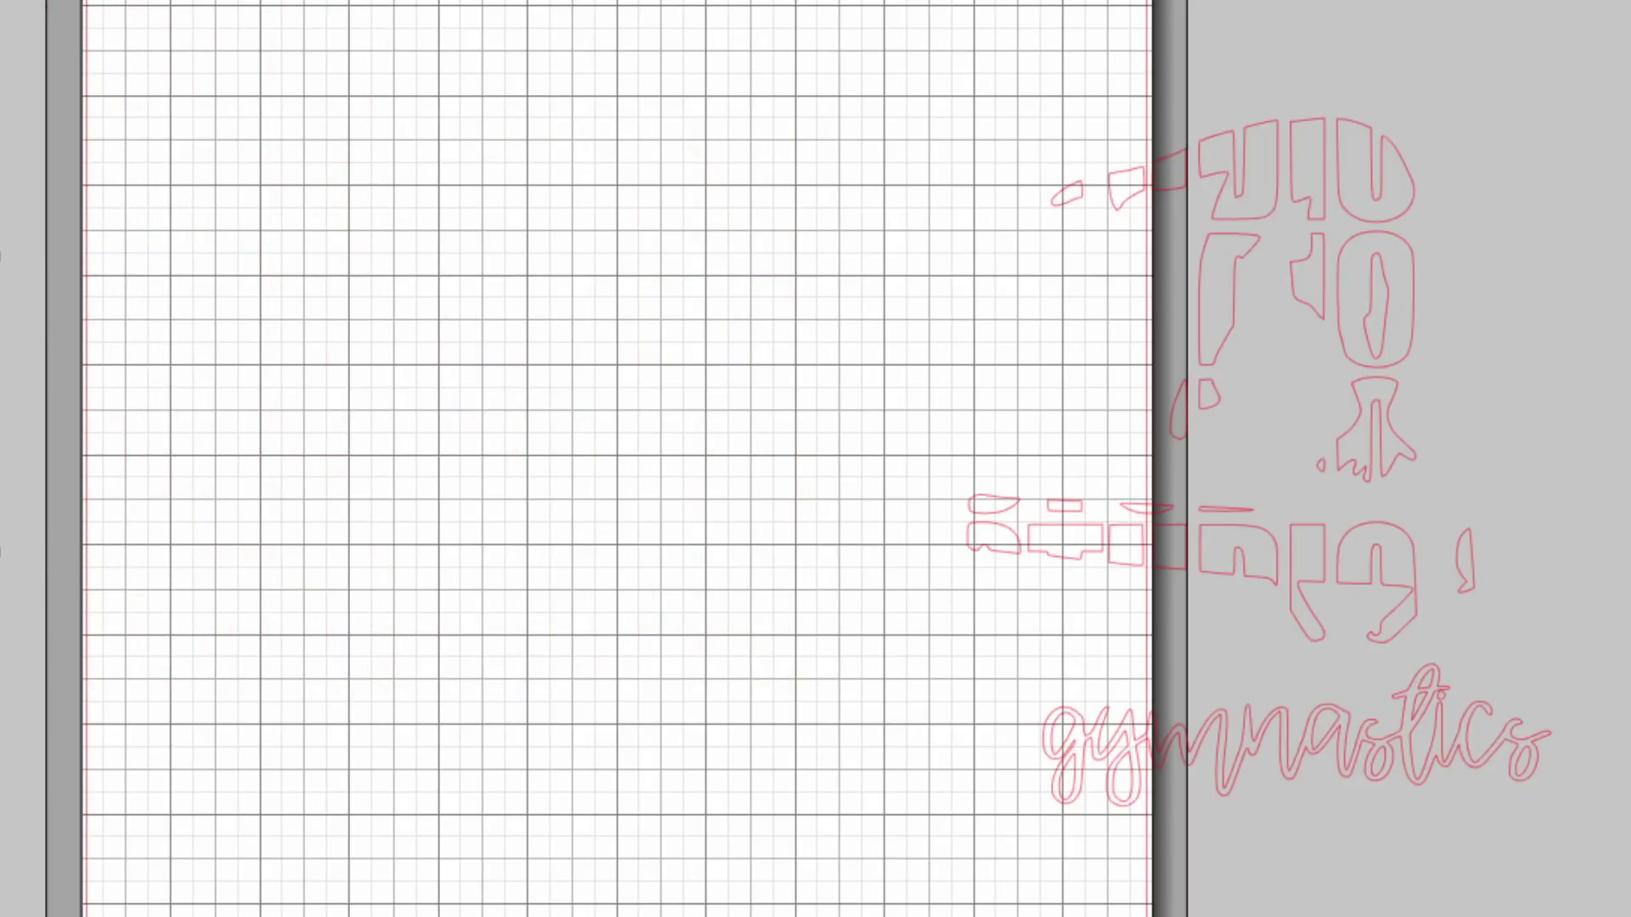
Step: Select the remaining letter and gymnast pieces and group them into one 6.541 by 7.658 in object
click(1177, 535)
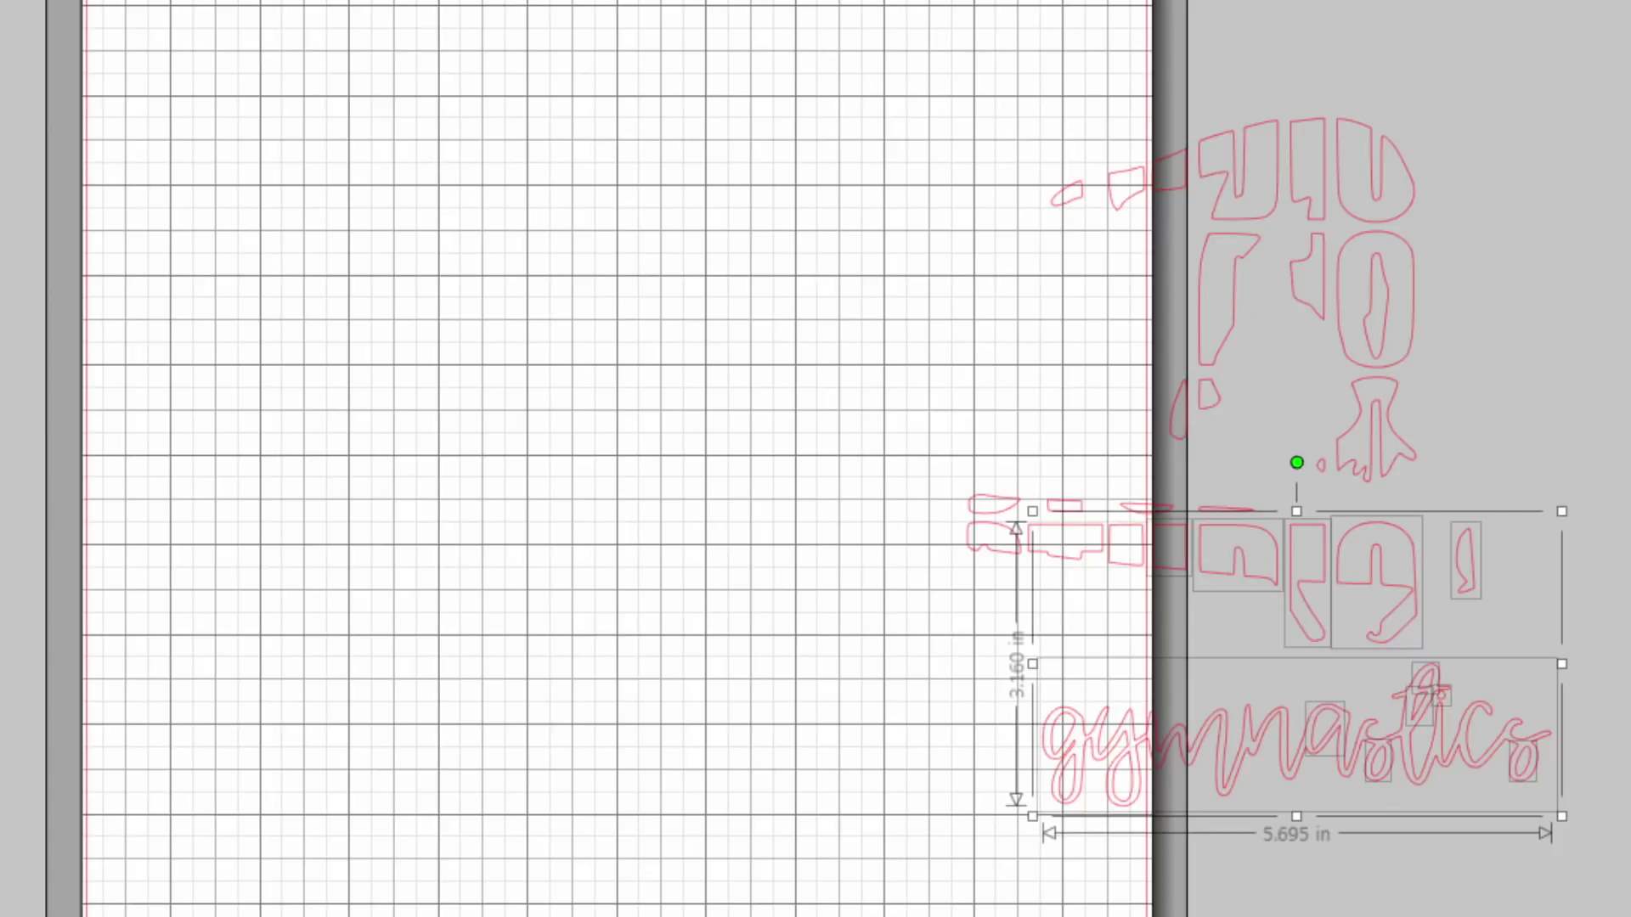
click(1144, 543)
drag(1619, 904, 922, 143)
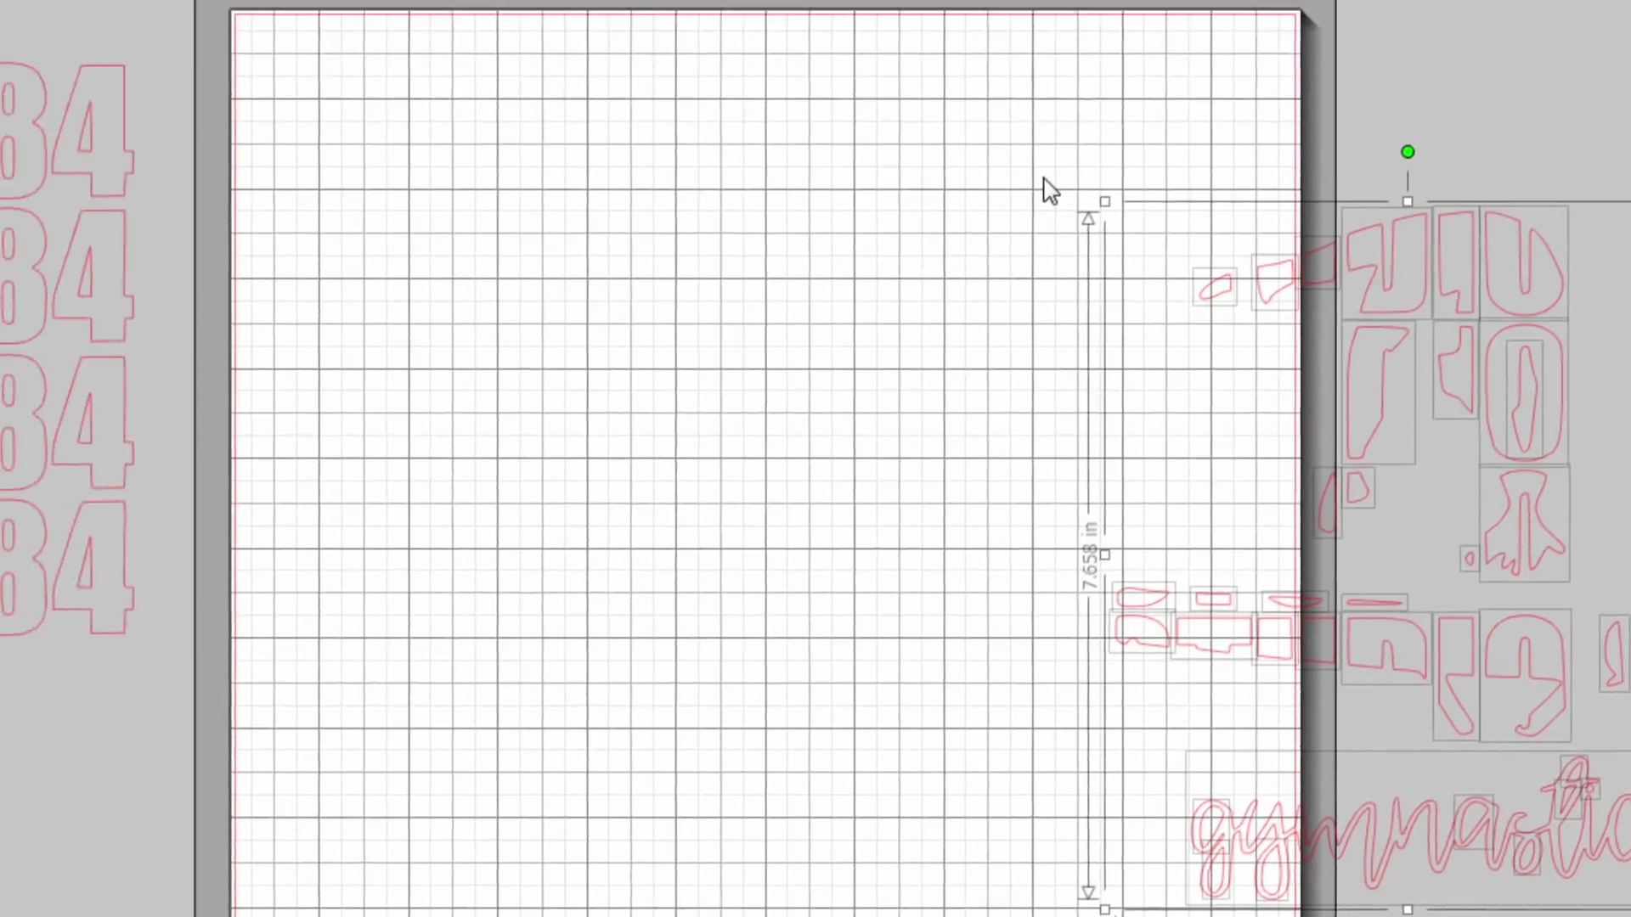
click(329, 63)
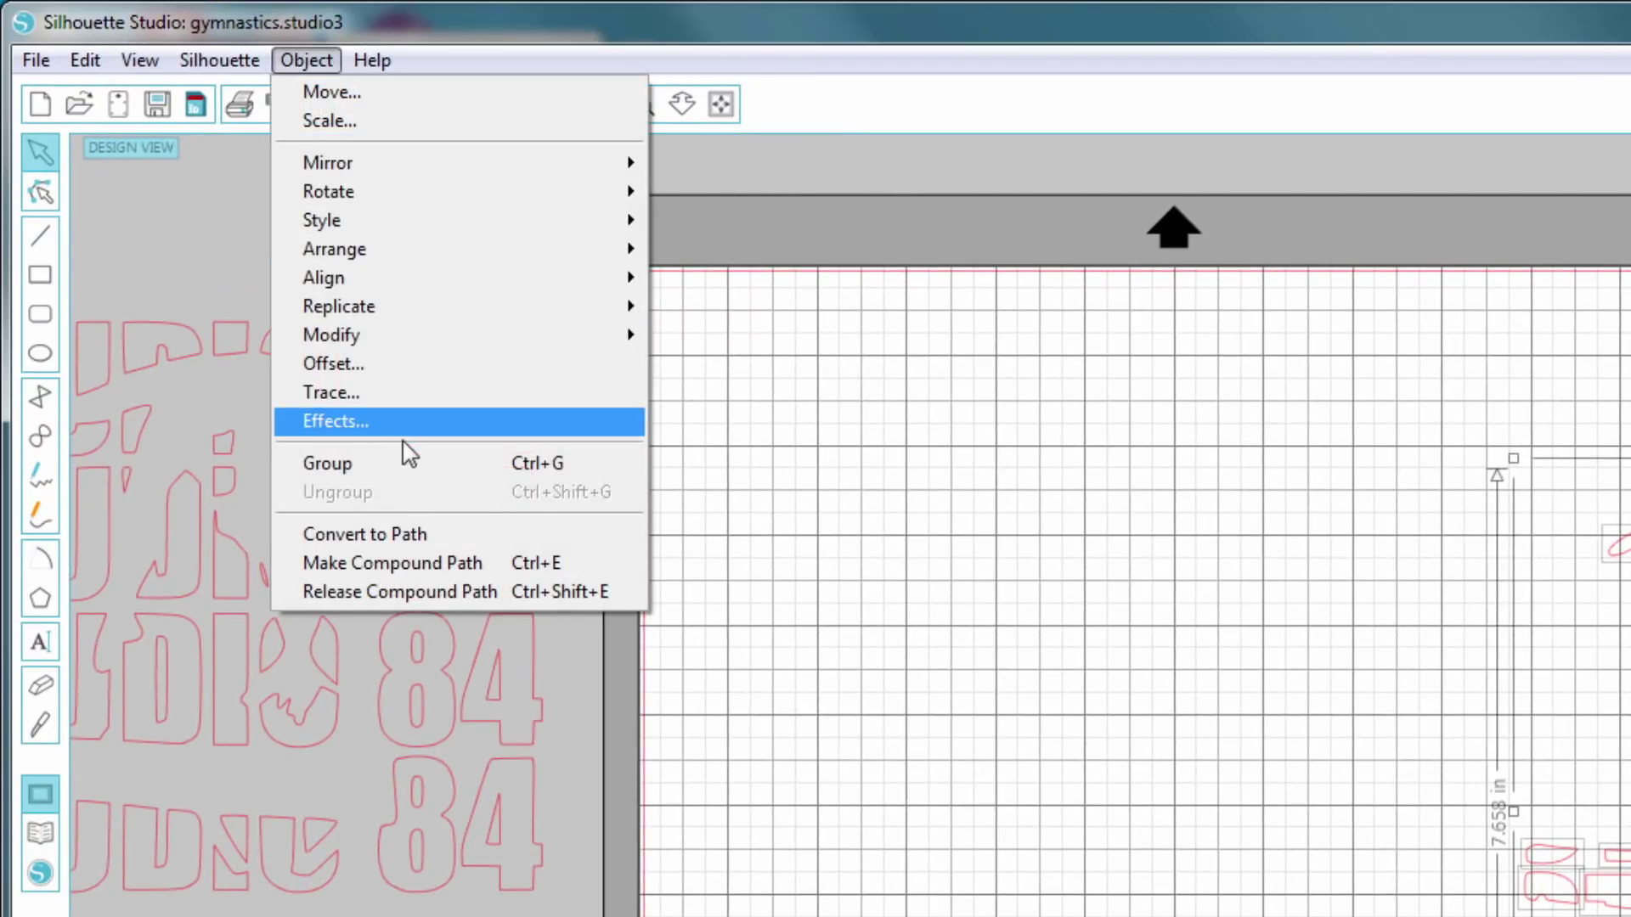
click(404, 463)
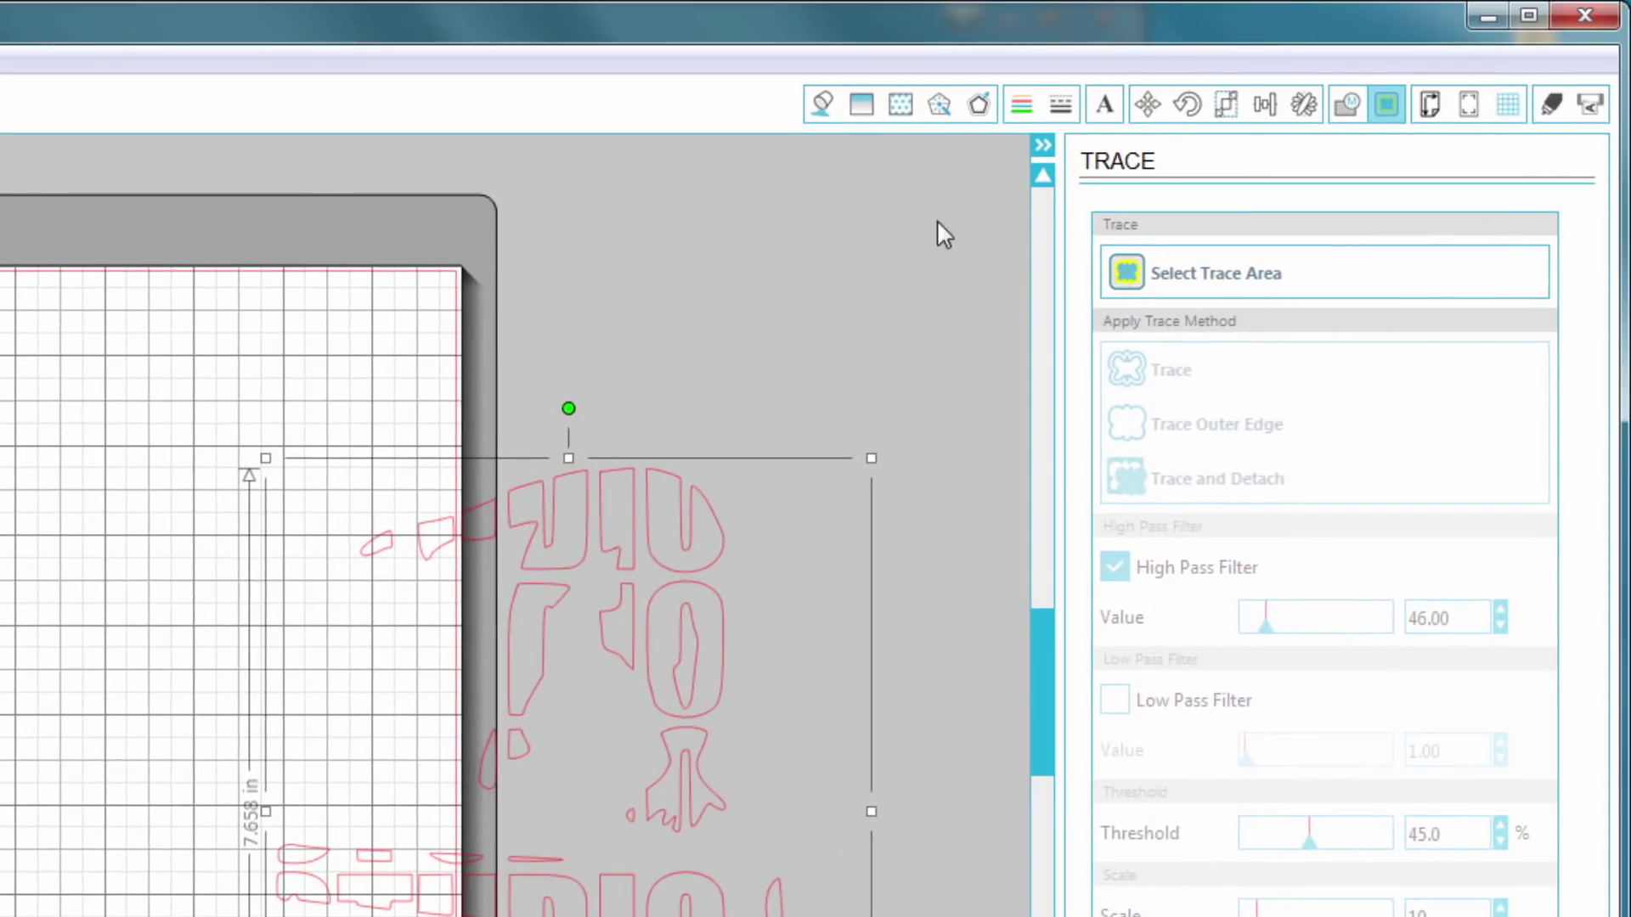
Step: Change the grouped gymnastics outlines' line colour from red to blue, then deselect them
click(1023, 109)
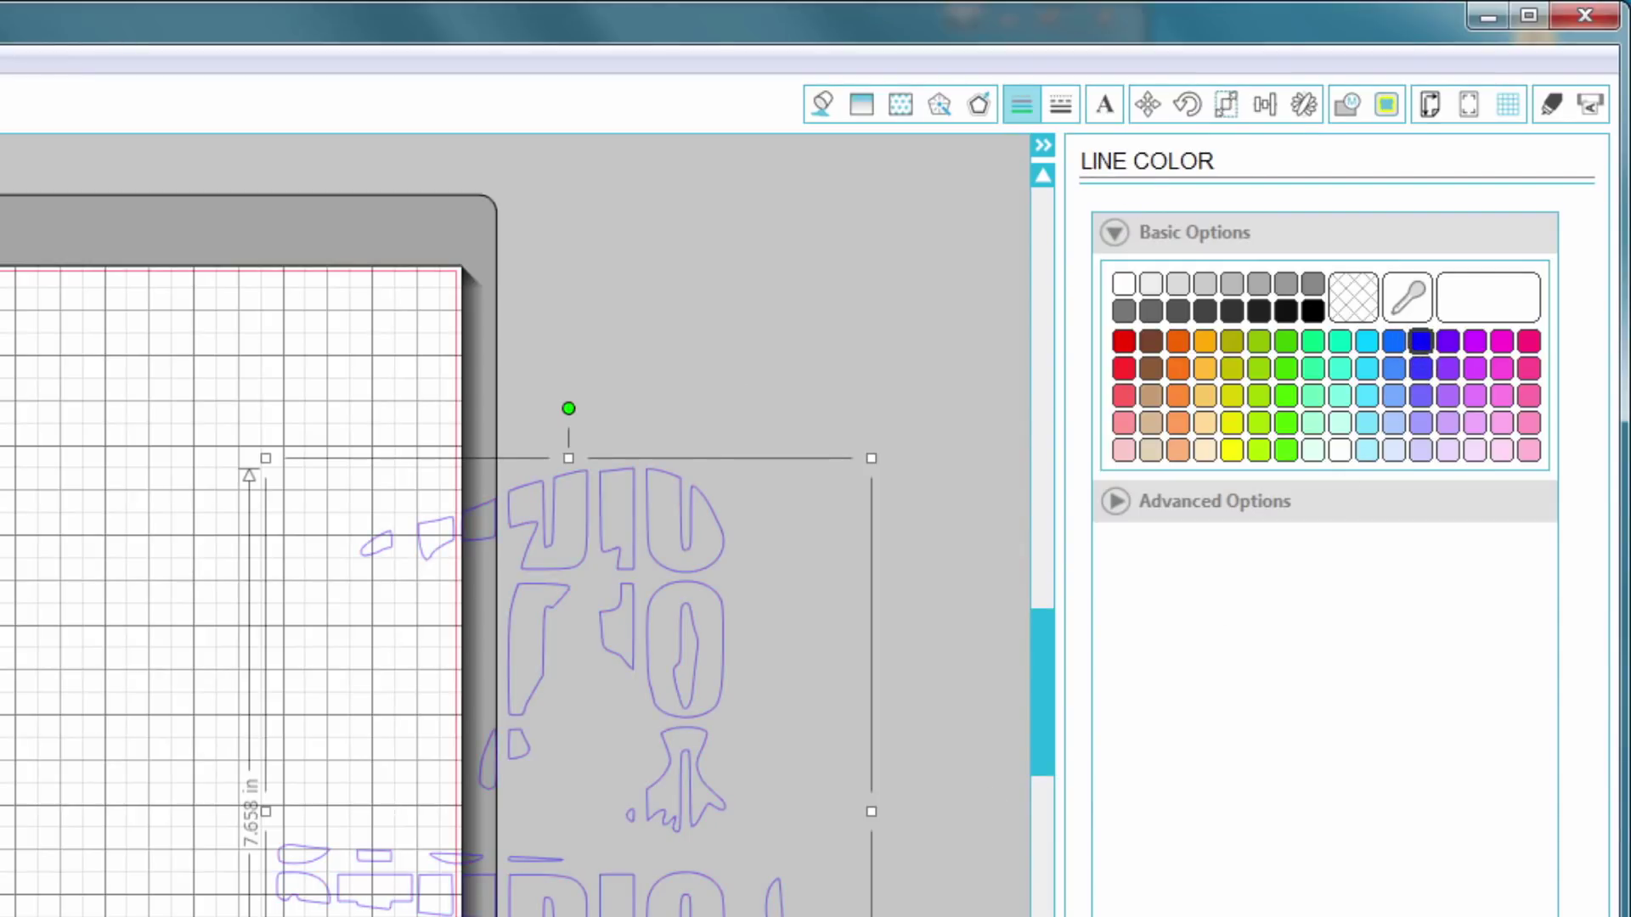
key(Escape)
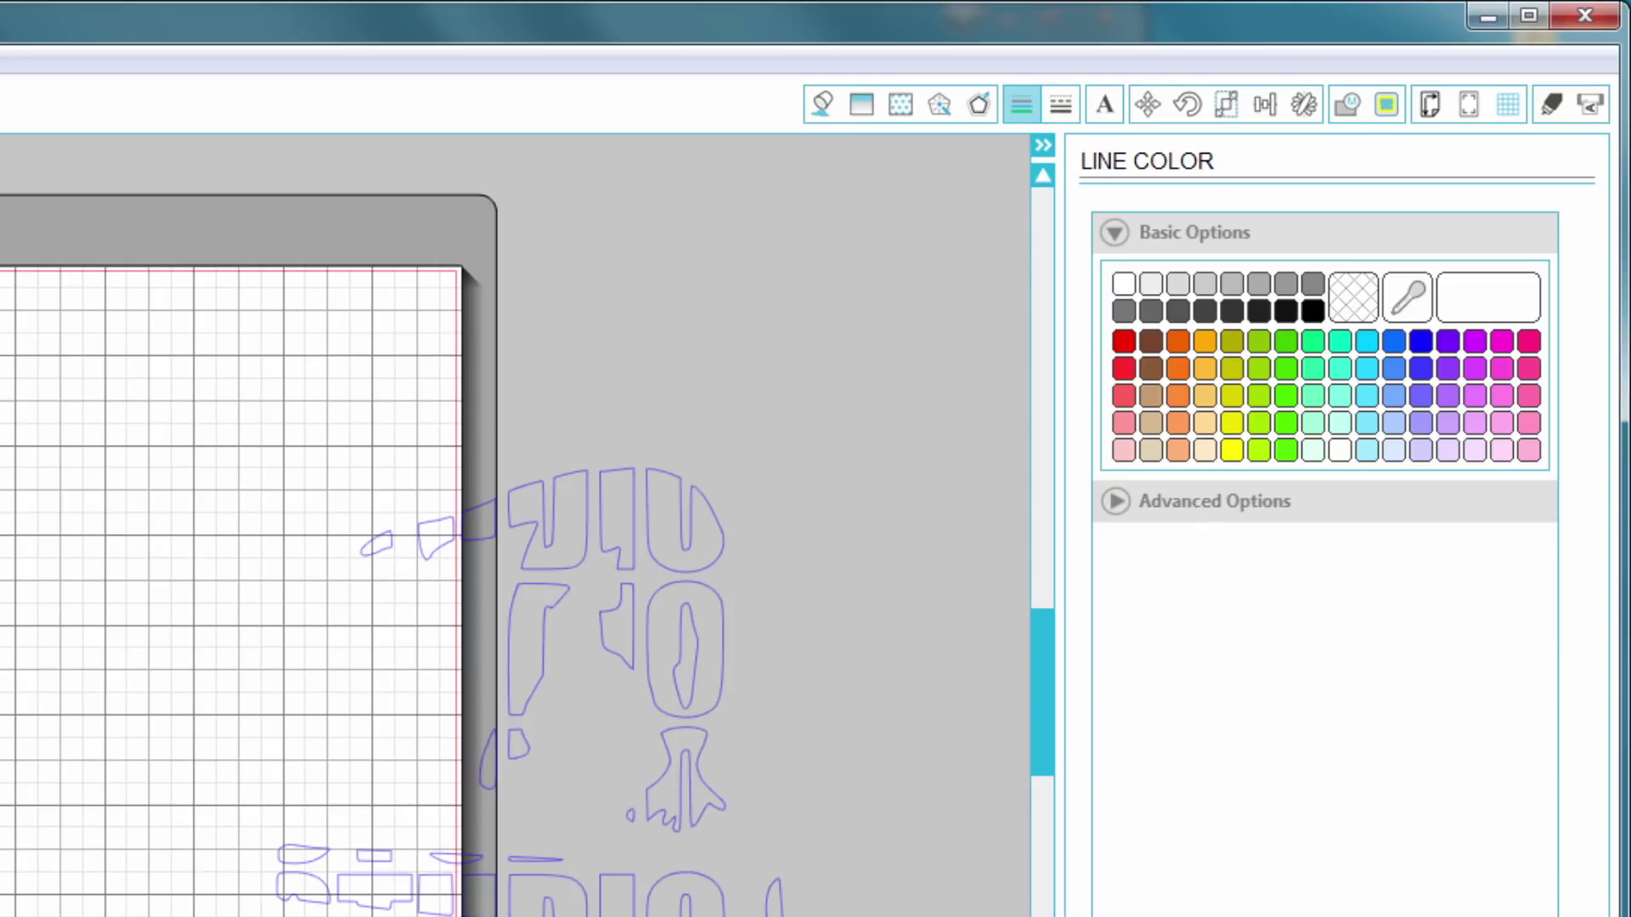